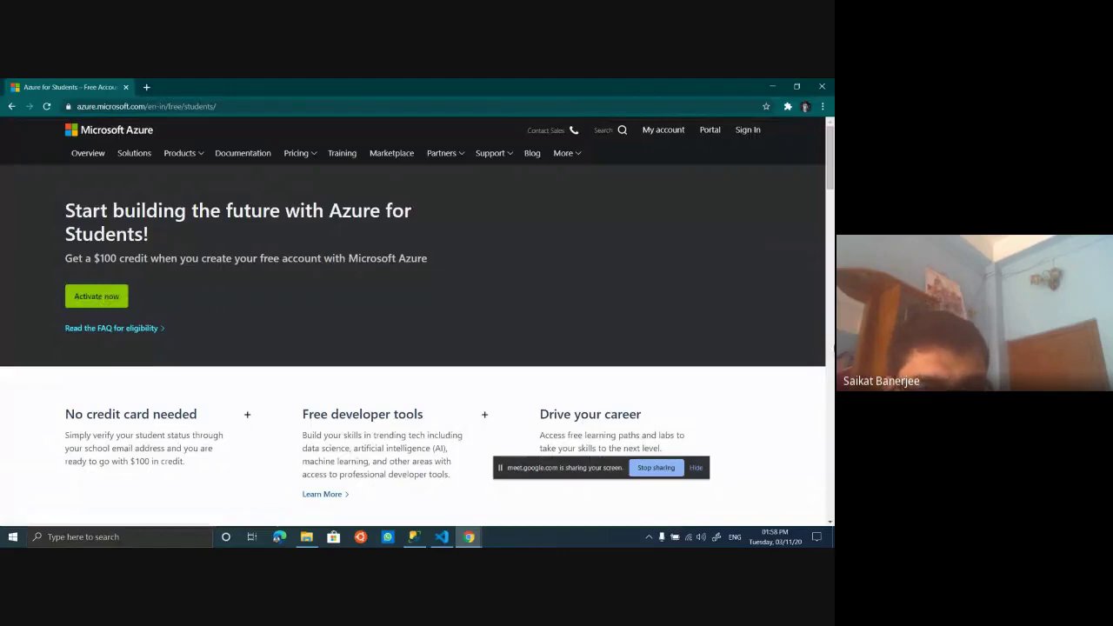
- Start the Azure for Students signup and choose to create a new Microsoft account
{"action": "left_click", "coordinate": [100, 296]}
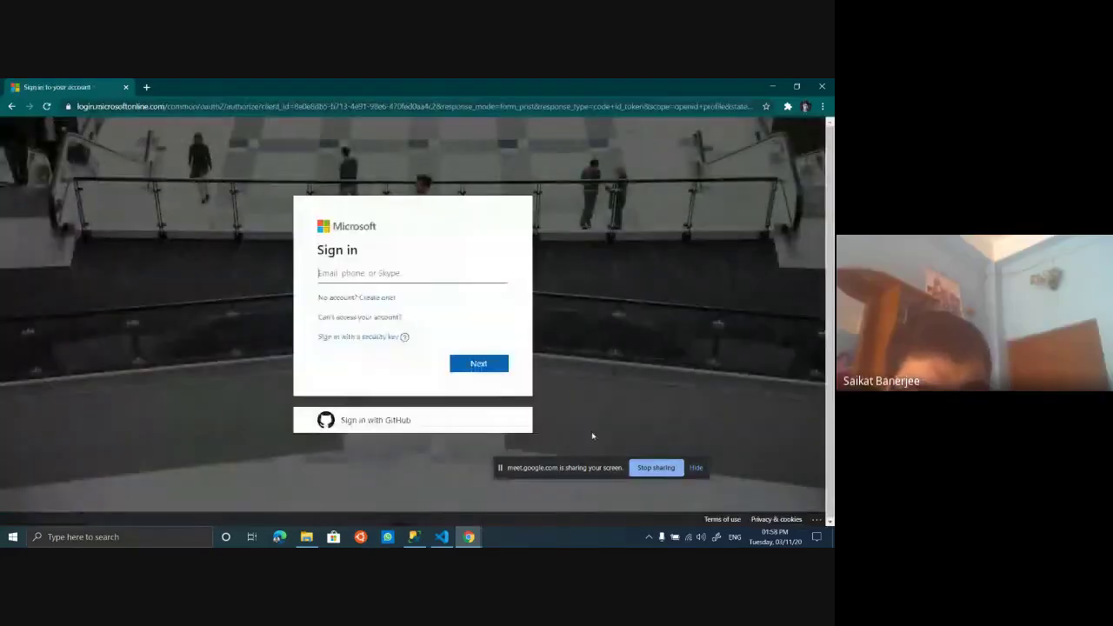
{"action": "left_click_drag", "start_coordinate": [500, 468], "coordinate": [624, 461]}
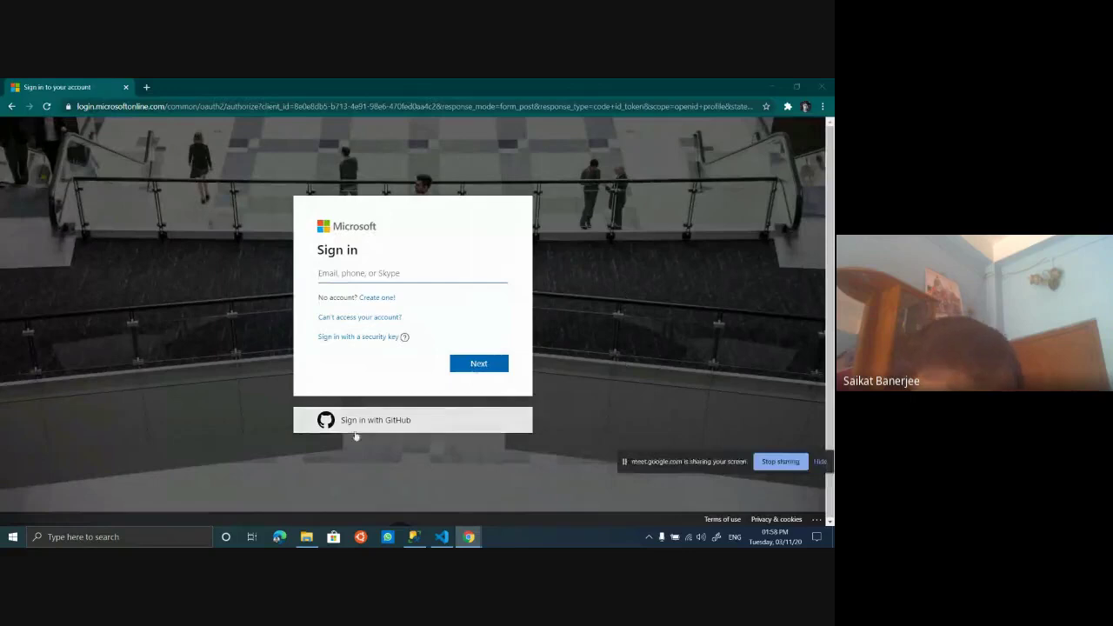
{"action": "left_click", "coordinate": [381, 299]}
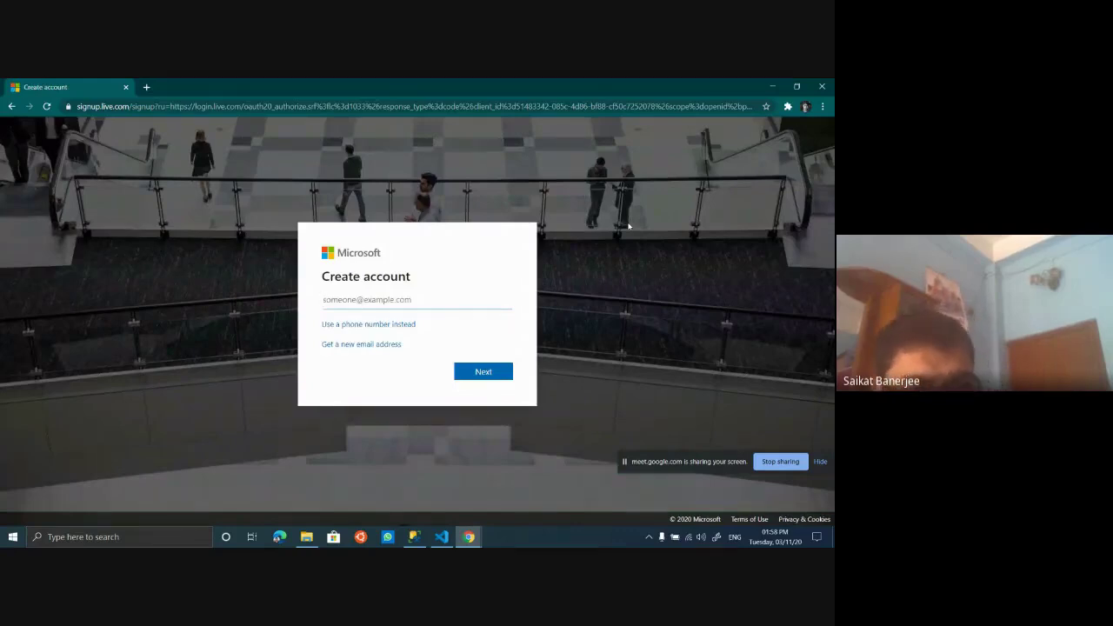
- Enter a Gmail address as the new account's email and submit it
{"action": "type", "text": "bwu"}
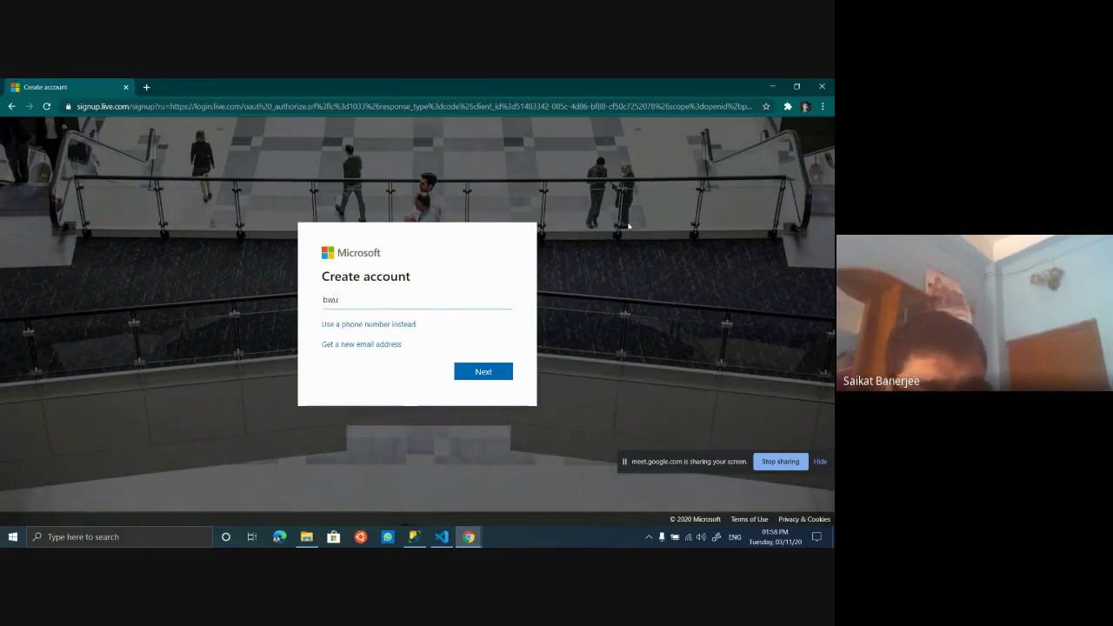
{"action": "type", "text": "bhn19"}
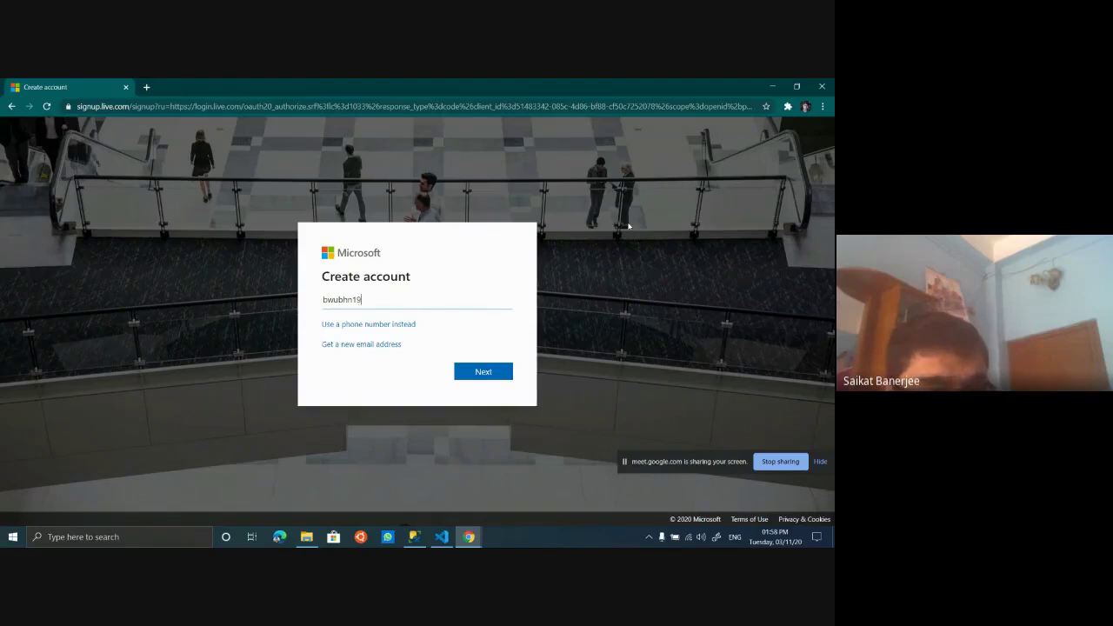
{"action": "key", "text": "BackSpace"}
{"action": "key", "text": "BackSpace"}
{"action": "key", "text": "BackSpace"}
{"action": "key", "text": "BackSpace"}
{"action": "key", "text": "BackSpace"}
{"action": "key", "text": "BackSpace"}
{"action": "key", "text": "BackSpace"}
{"action": "key", "text": "BackSpace"}
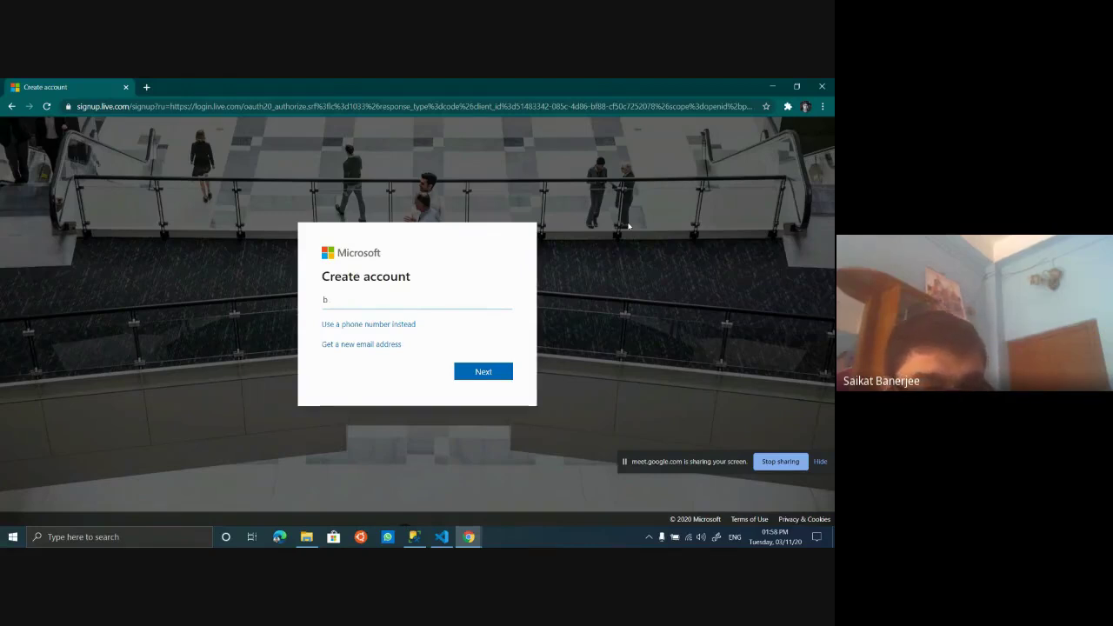
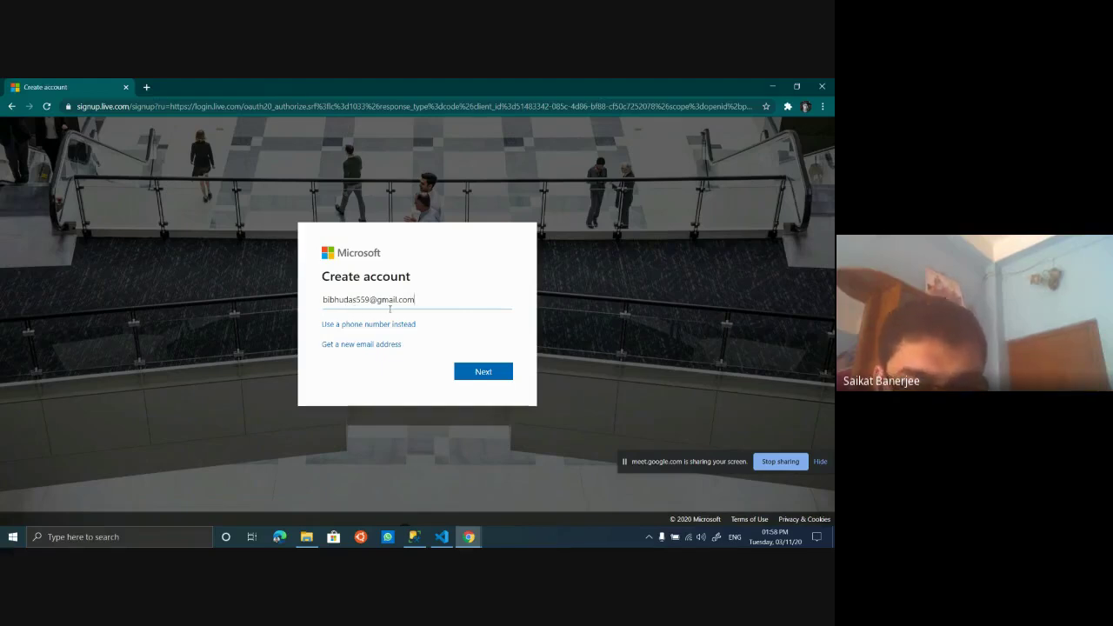
{"action": "left_click", "coordinate": [460, 375]}
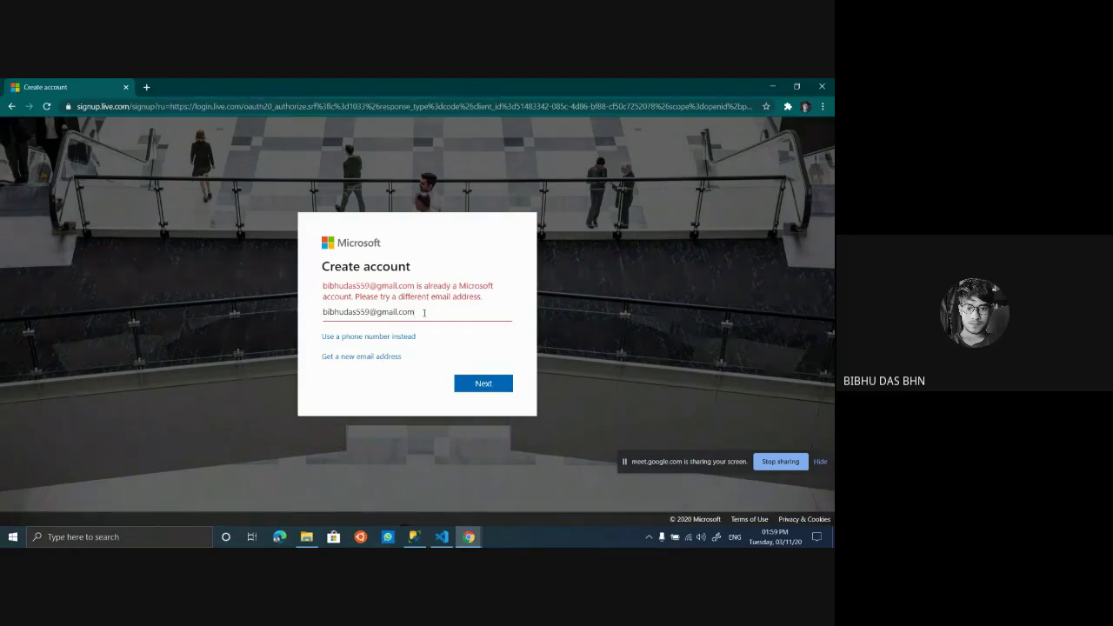
- Replace the already-taken address with a different Gmail address and submit it
{"action": "key", "text": "BackSpace"}
{"action": "key", "text": "BackSpace"}
{"action": "key", "text": "BackSpace"}
{"action": "key", "text": "BackSpace"}
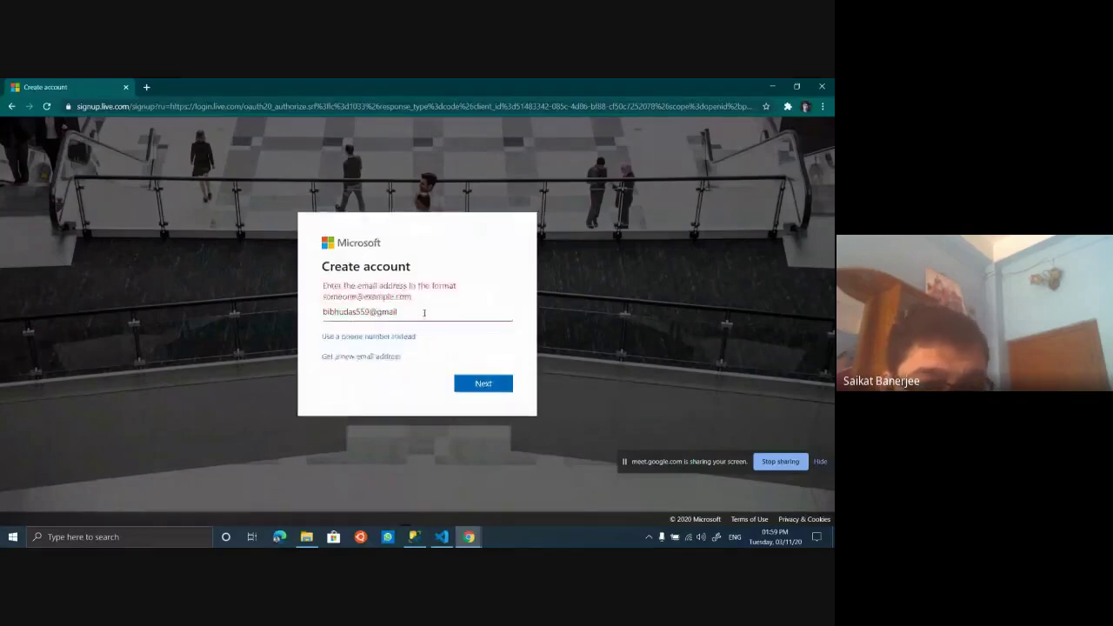
{"action": "key", "text": "BackSpace"}
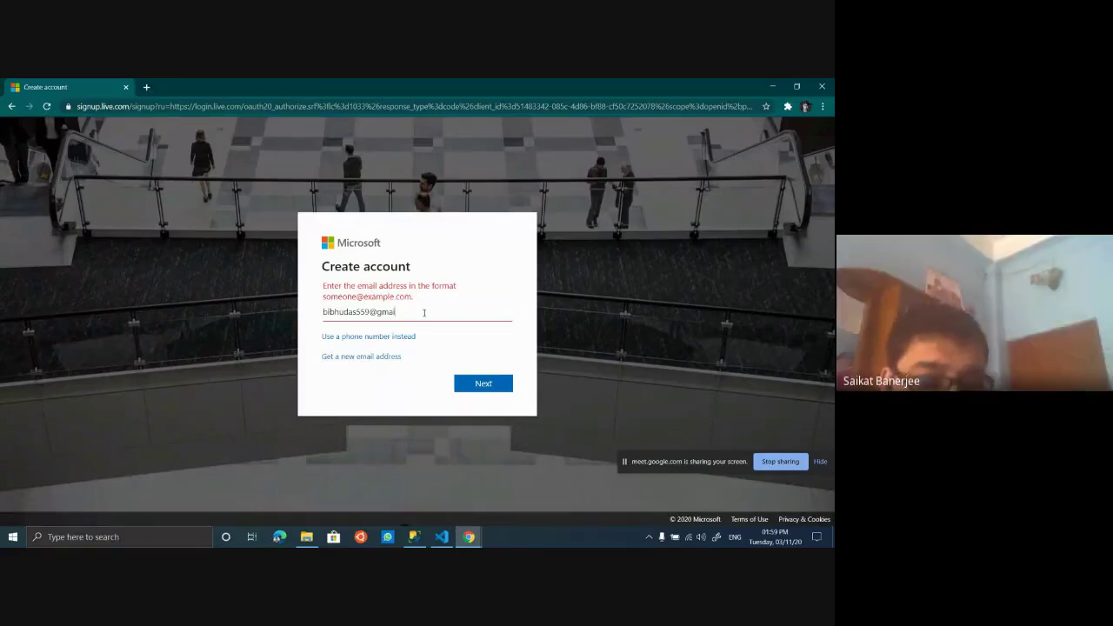
{"action": "key", "text": "BackSpace"}
{"action": "key", "text": "BackSpace"}
{"action": "key", "text": "BackSpace"}
{"action": "key", "text": "BackSpace"}
{"action": "key", "text": "BackSpace"}
{"action": "key", "text": "BackSpace"}
{"action": "key", "text": "BackSpace"}
{"action": "key", "text": "BackSpace"}
{"action": "key", "text": "BackSpace"}
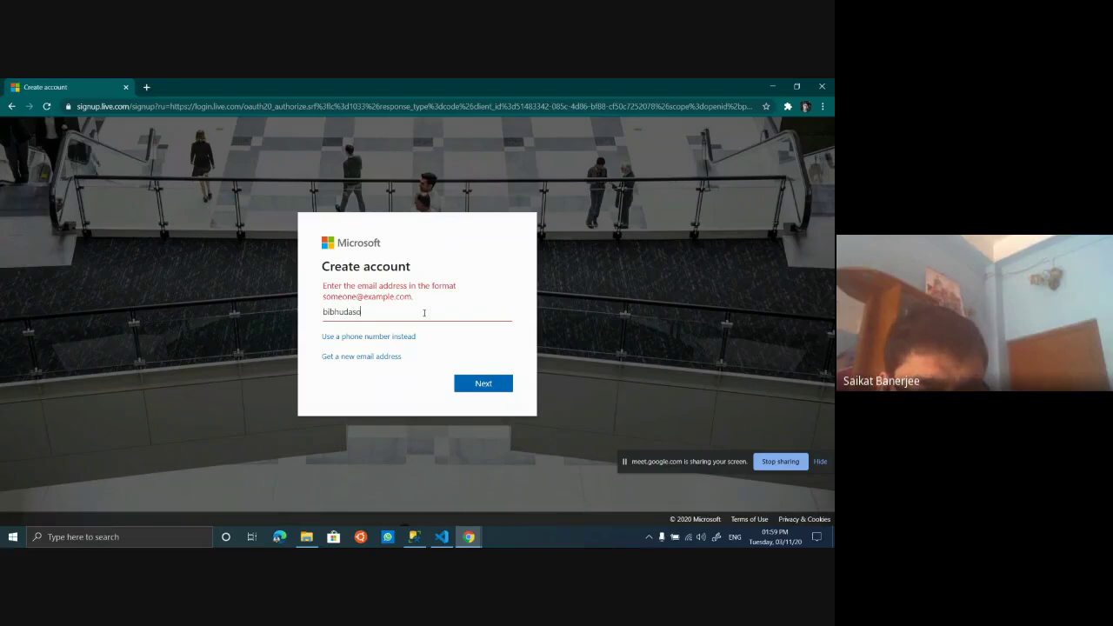
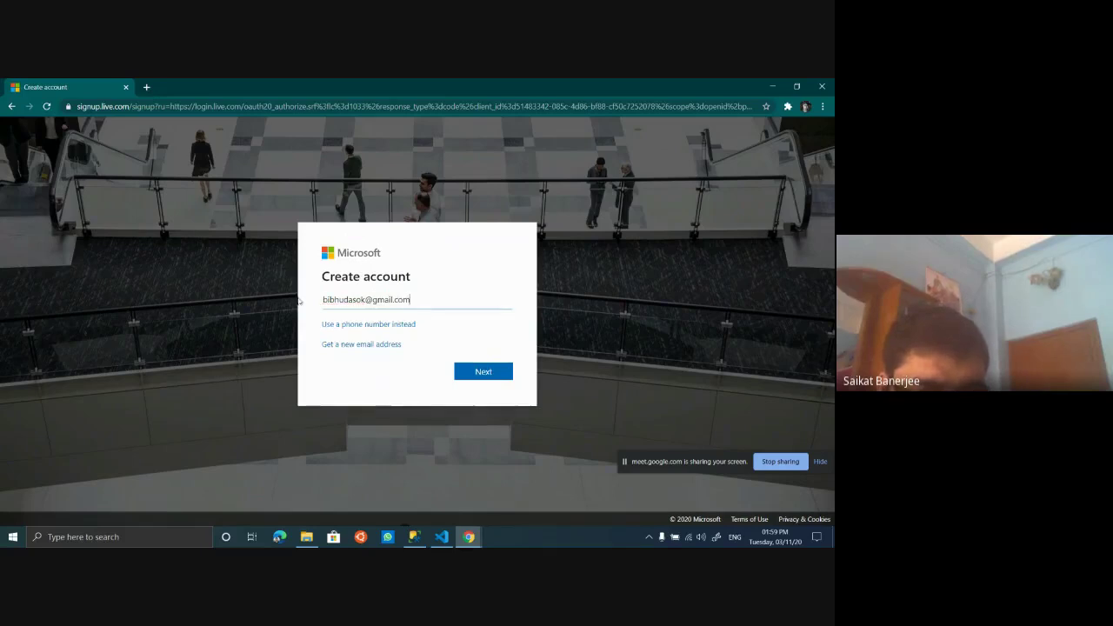
{"action": "left_click", "coordinate": [487, 374]}
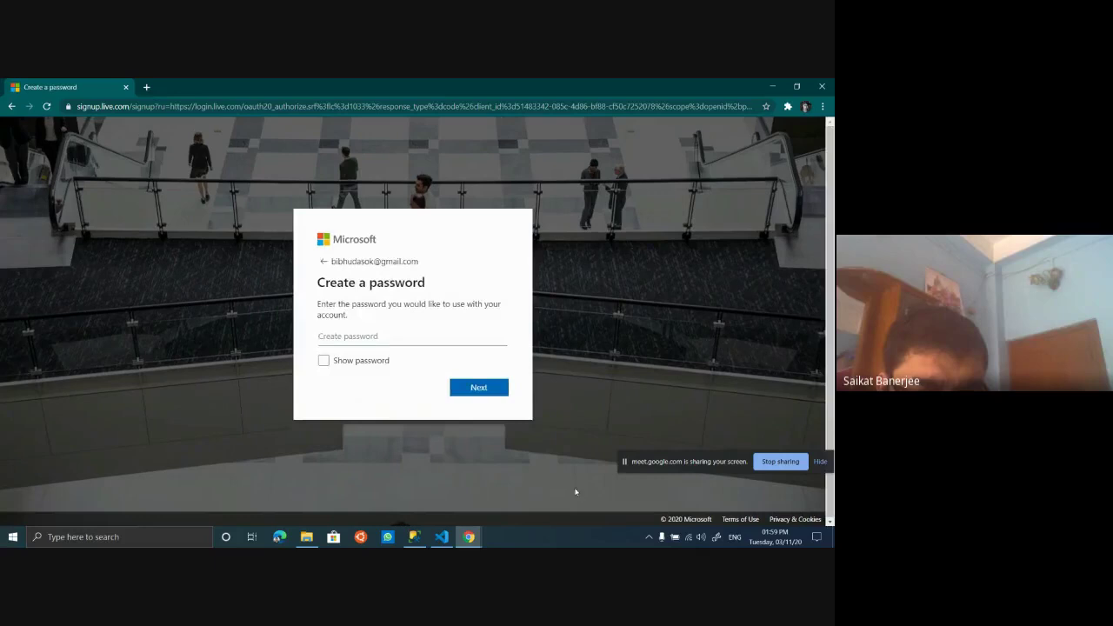
- Enter the new account password, checking it with Show password, and submit it
{"action": "type", "text": "•••••"}
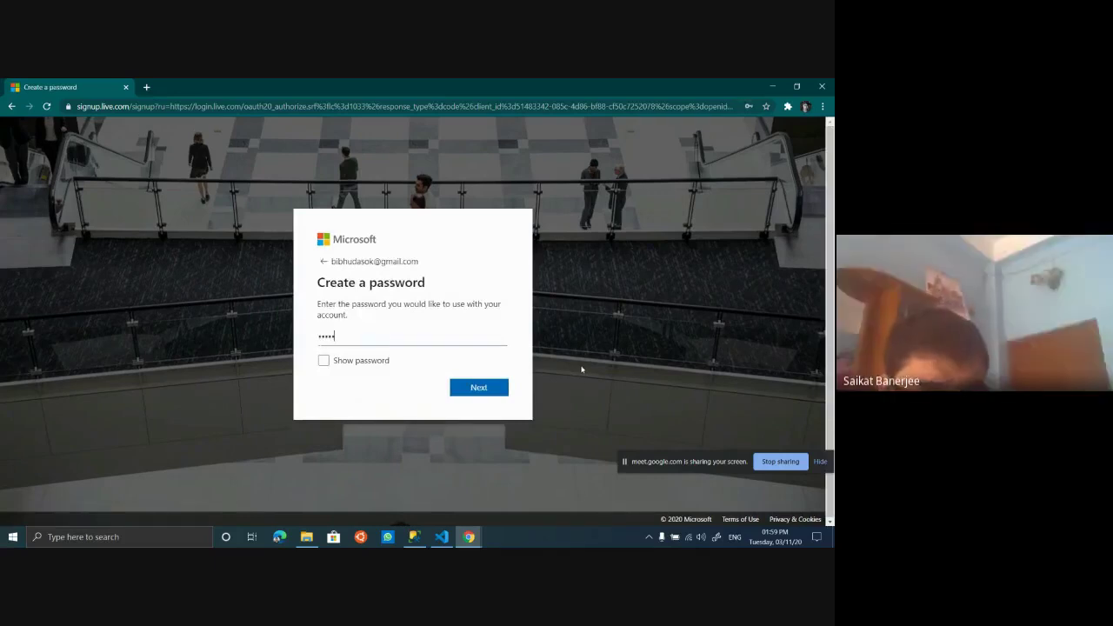
{"action": "type", "text": "••••••••"}
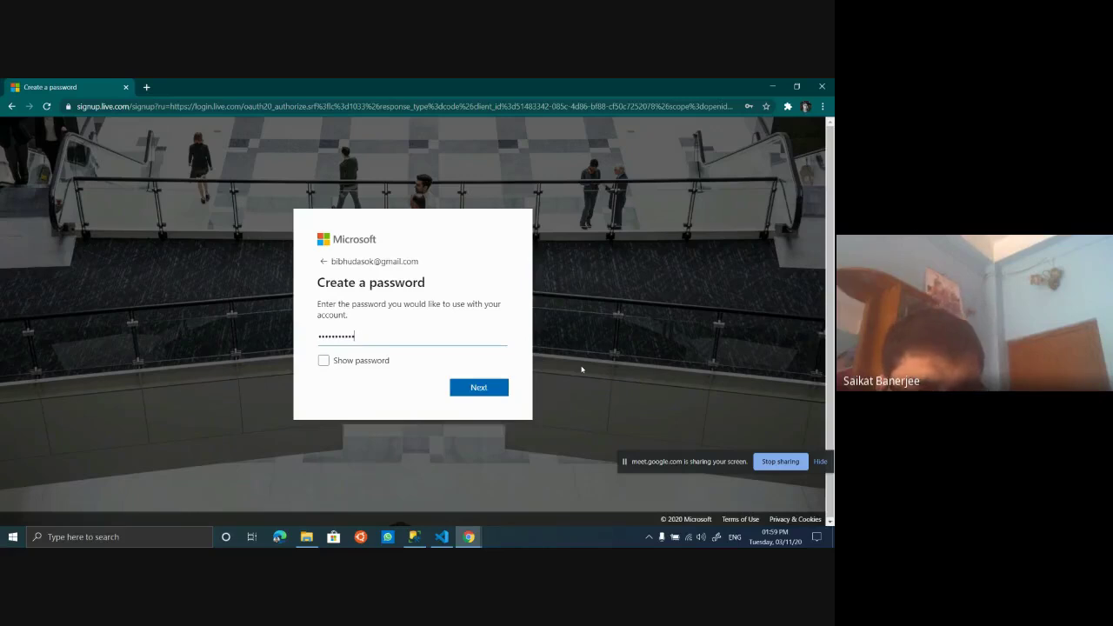
{"action": "type", "text": "••••"}
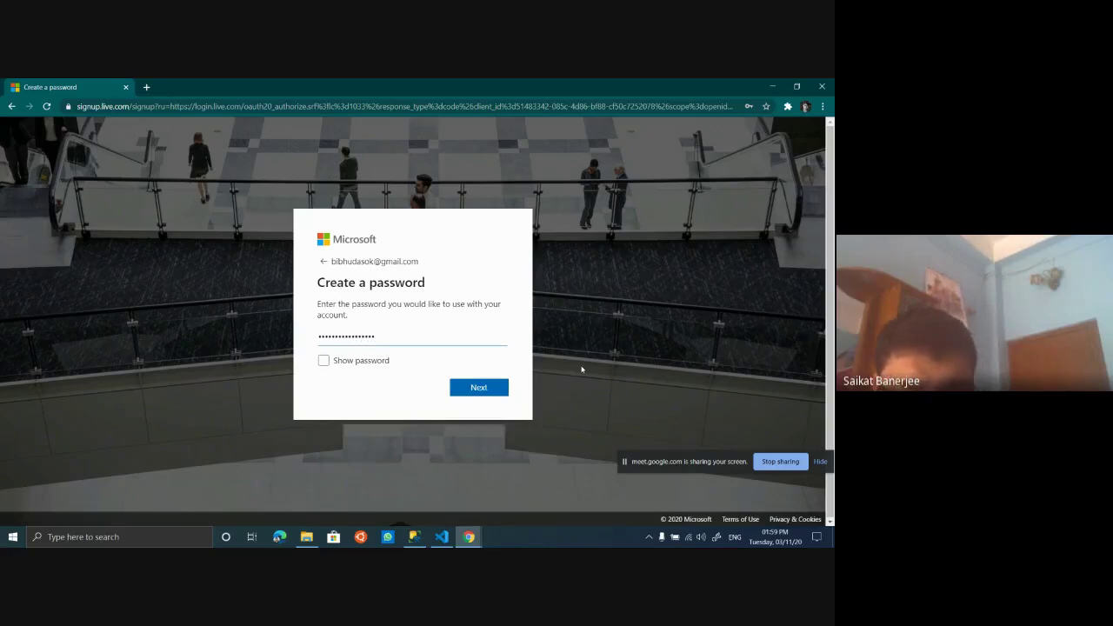
{"action": "left_click", "coordinate": [335, 366]}
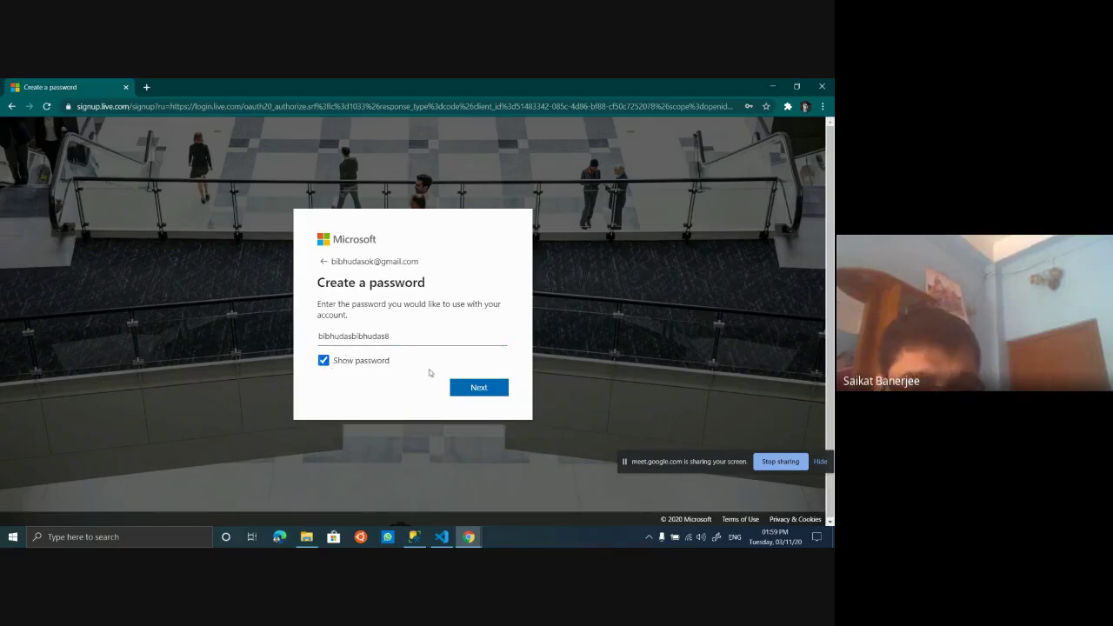
{"action": "left_click", "coordinate": [322, 362]}
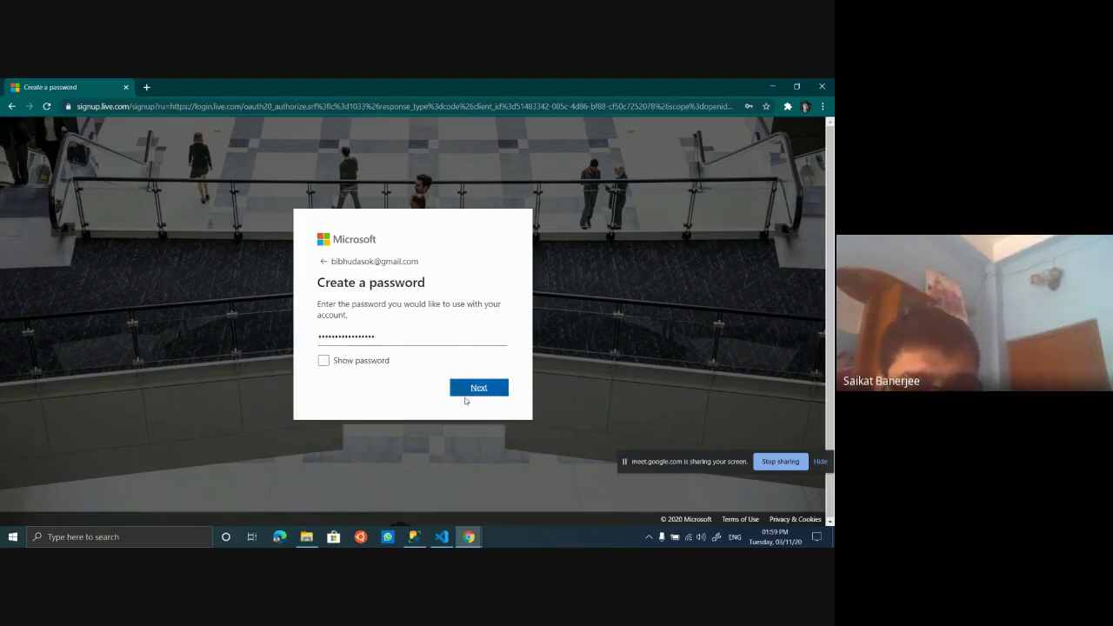
{"action": "left_click", "coordinate": [323, 362]}
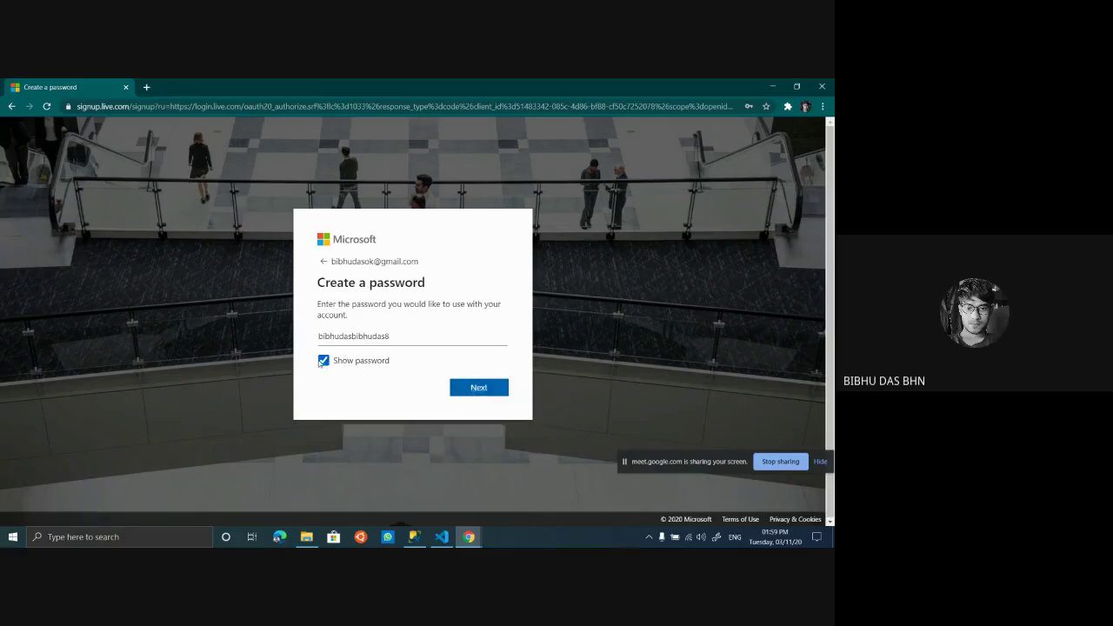
{"action": "left_click", "coordinate": [323, 362]}
{"action": "left_click", "coordinate": [478, 387]}
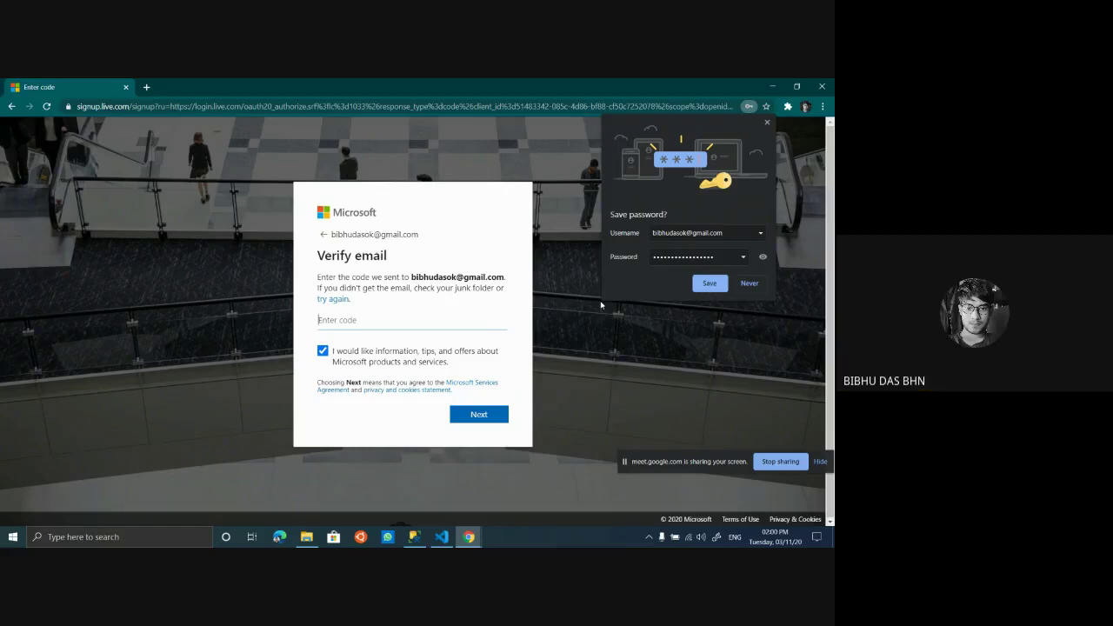
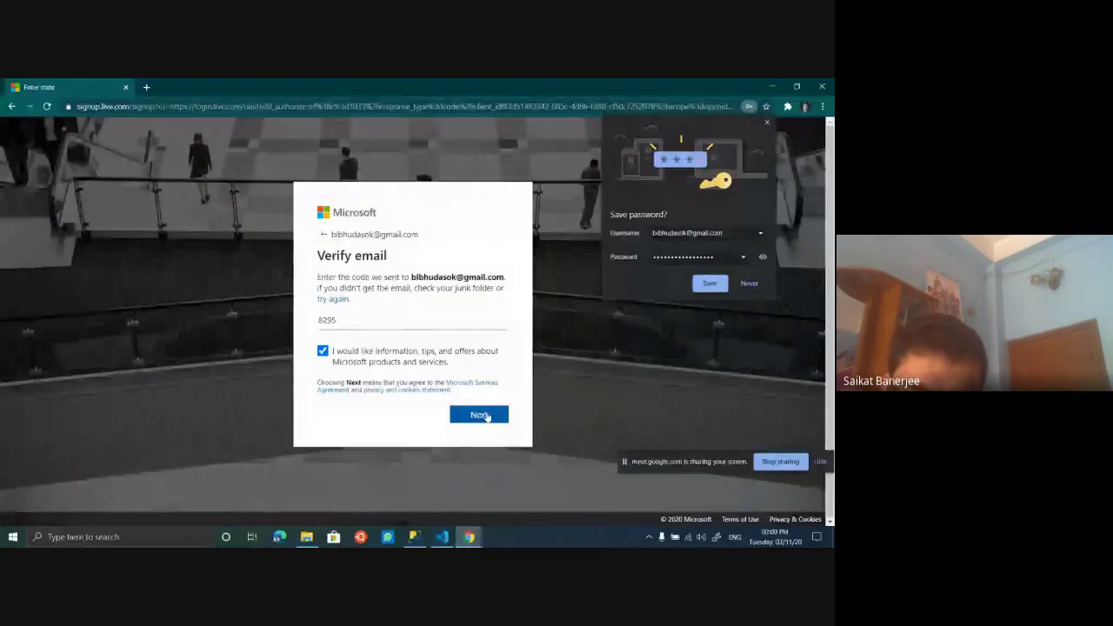
- Enter the emailed verification code, submit it, and let Chrome save the password
{"action": "left_click", "coordinate": [487, 415]}
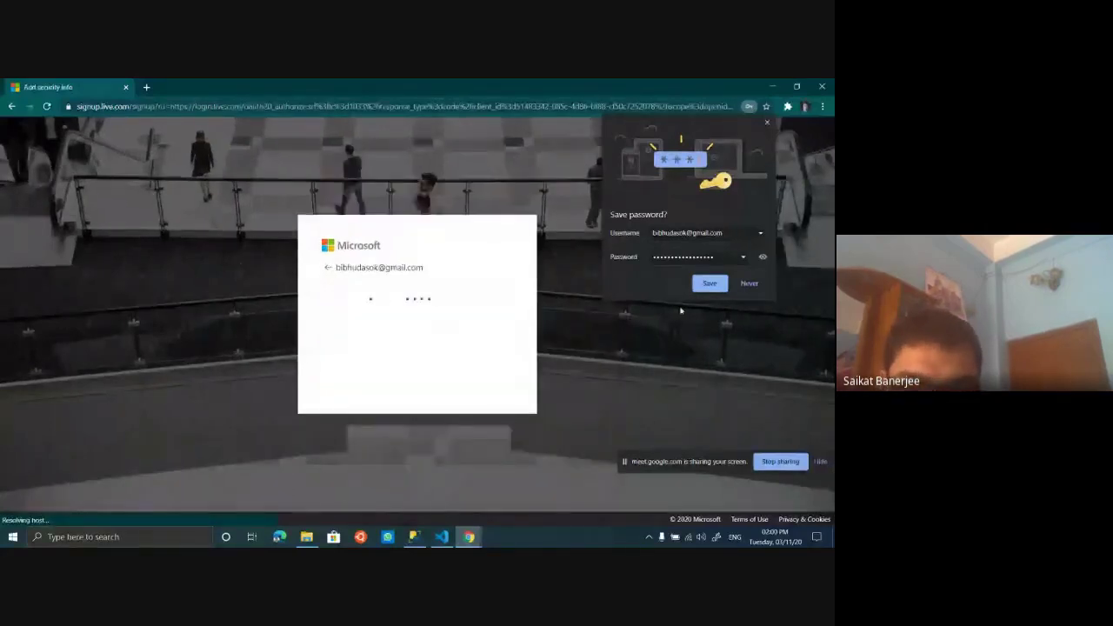
{"action": "left_click", "coordinate": [710, 283]}
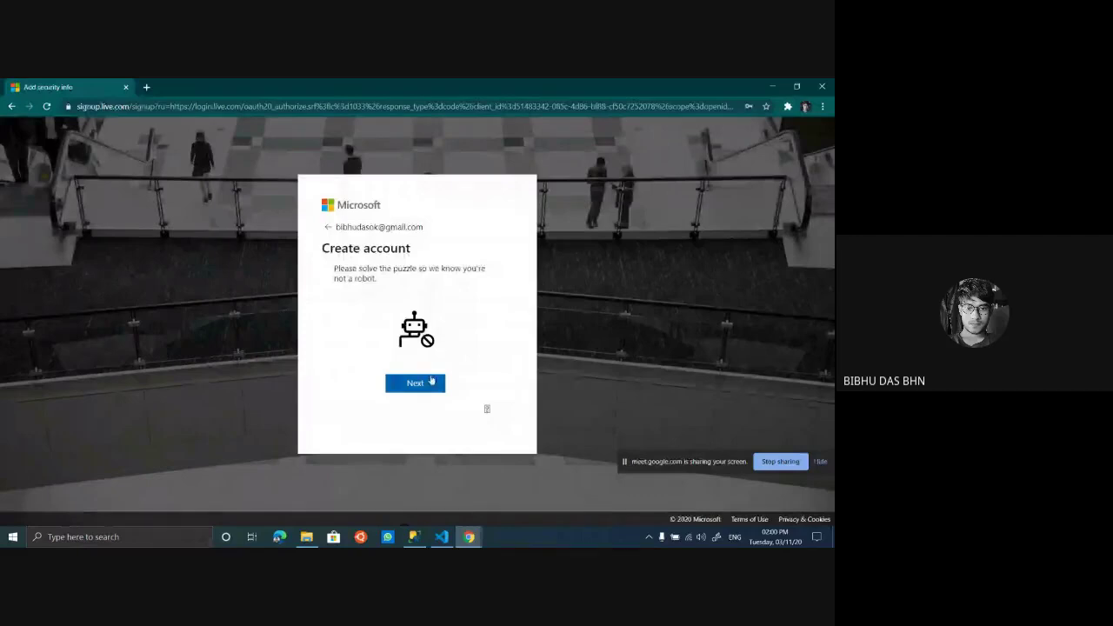
- Attempt the rotate-the-animal puzzle, turning each image upright and submitting
{"action": "left_click", "coordinate": [431, 383]}
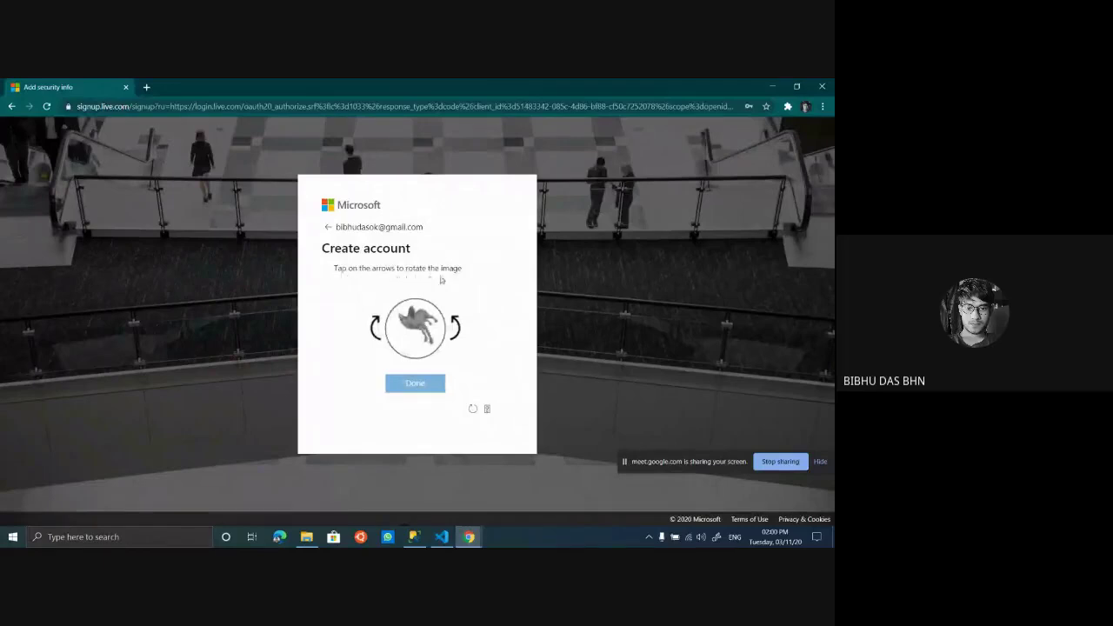
{"action": "left_click", "coordinate": [457, 327]}
{"action": "left_click", "coordinate": [426, 384]}
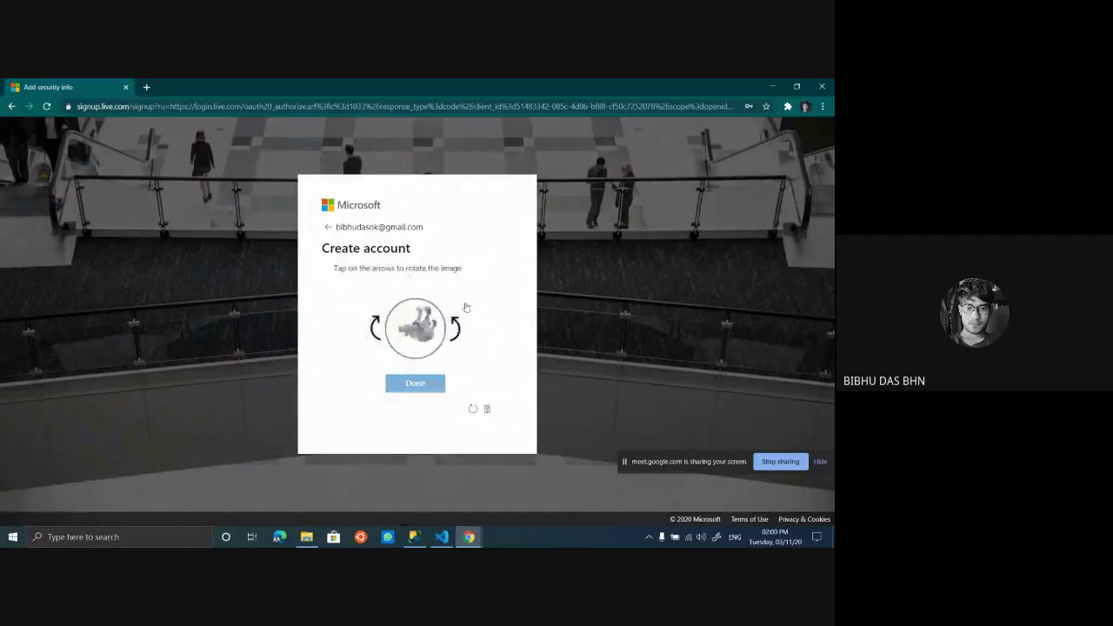
{"action": "left_click", "coordinate": [454, 329]}
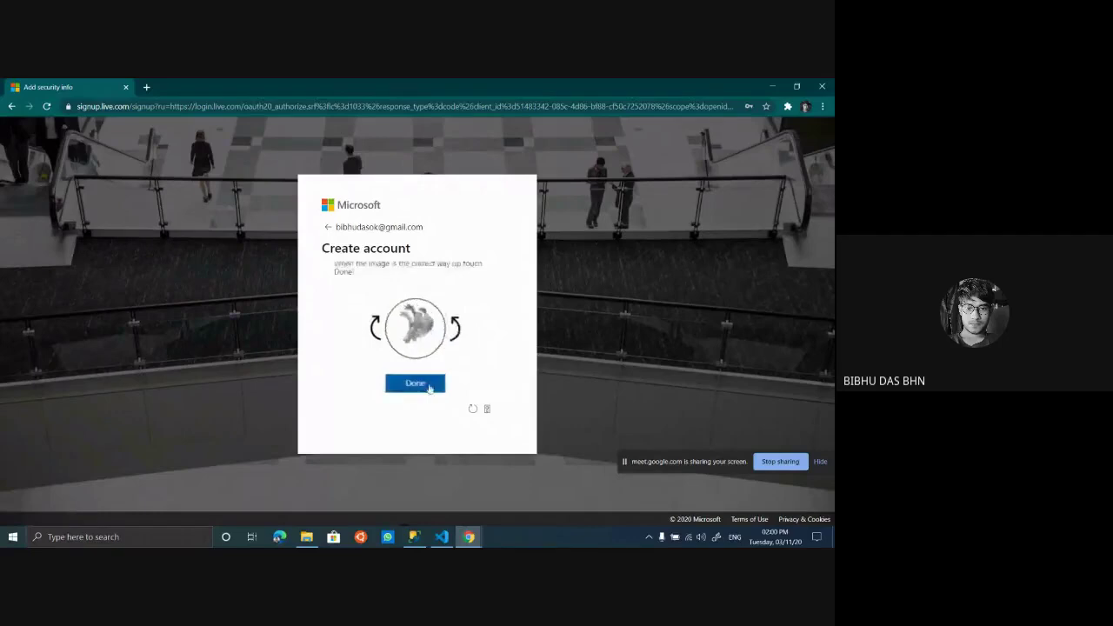
{"action": "left_click", "coordinate": [431, 385]}
{"action": "left_click", "coordinate": [455, 328]}
{"action": "left_click", "coordinate": [426, 383]}
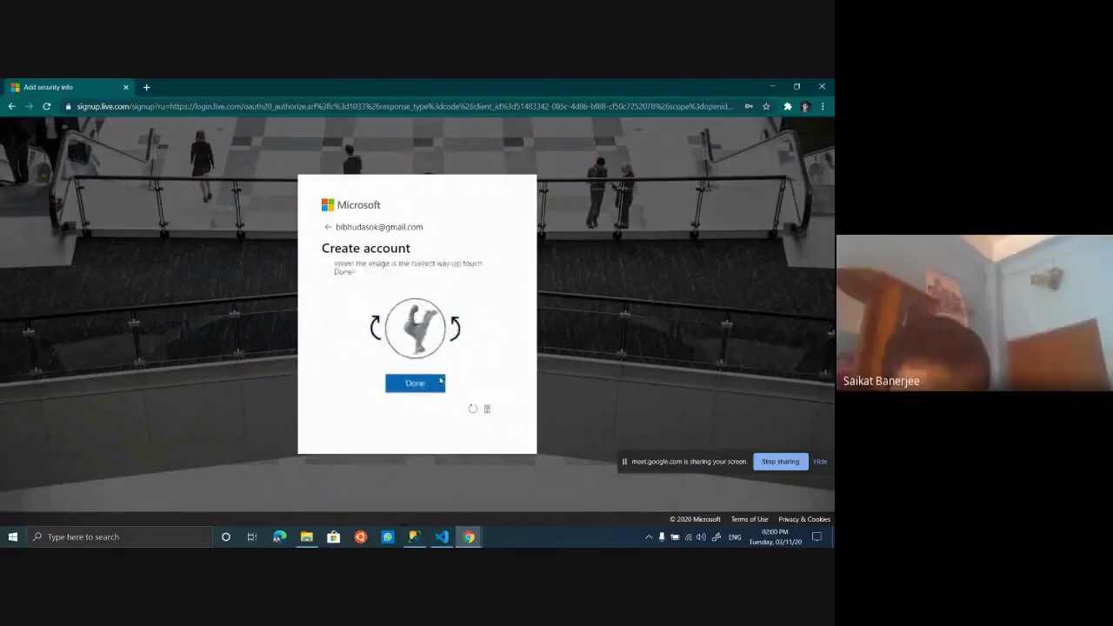
{"action": "left_click", "coordinate": [454, 329]}
{"action": "left_click", "coordinate": [431, 388]}
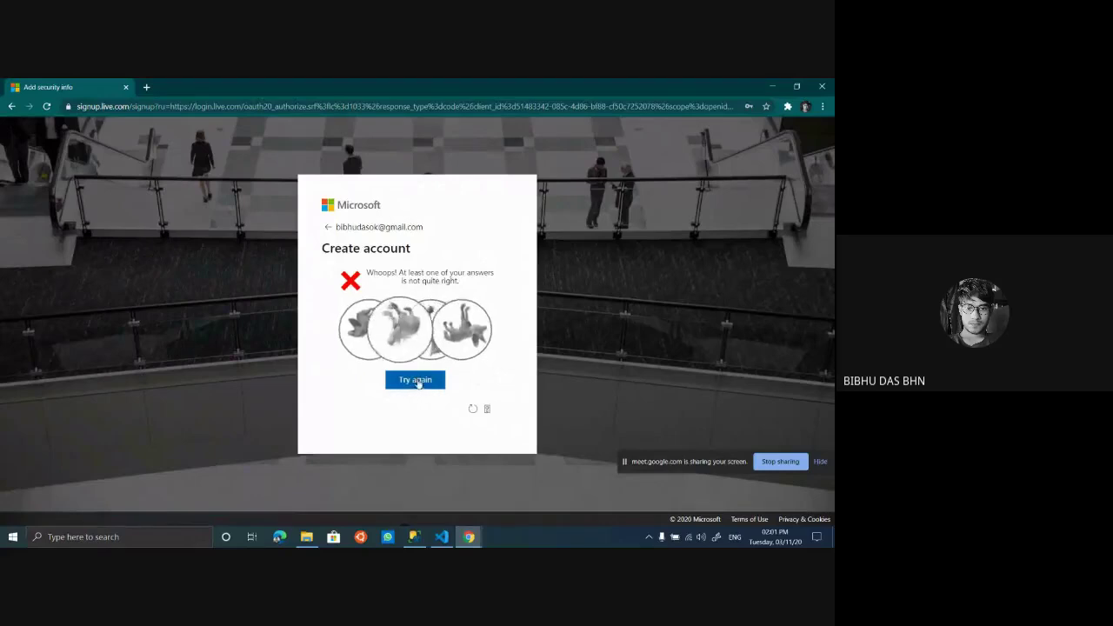
- Retry the puzzle, rotating the new animal upright and clicking Done
{"action": "left_click", "coordinate": [416, 381]}
{"action": "left_click", "coordinate": [456, 328]}
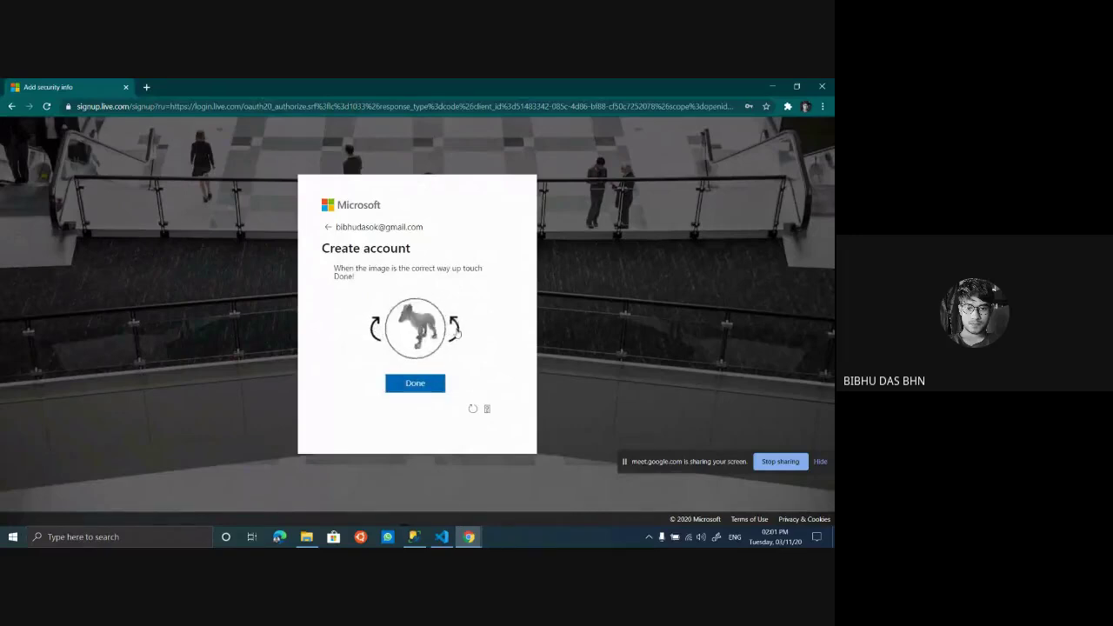
{"action": "left_click", "coordinate": [374, 329]}
{"action": "left_click", "coordinate": [373, 329]}
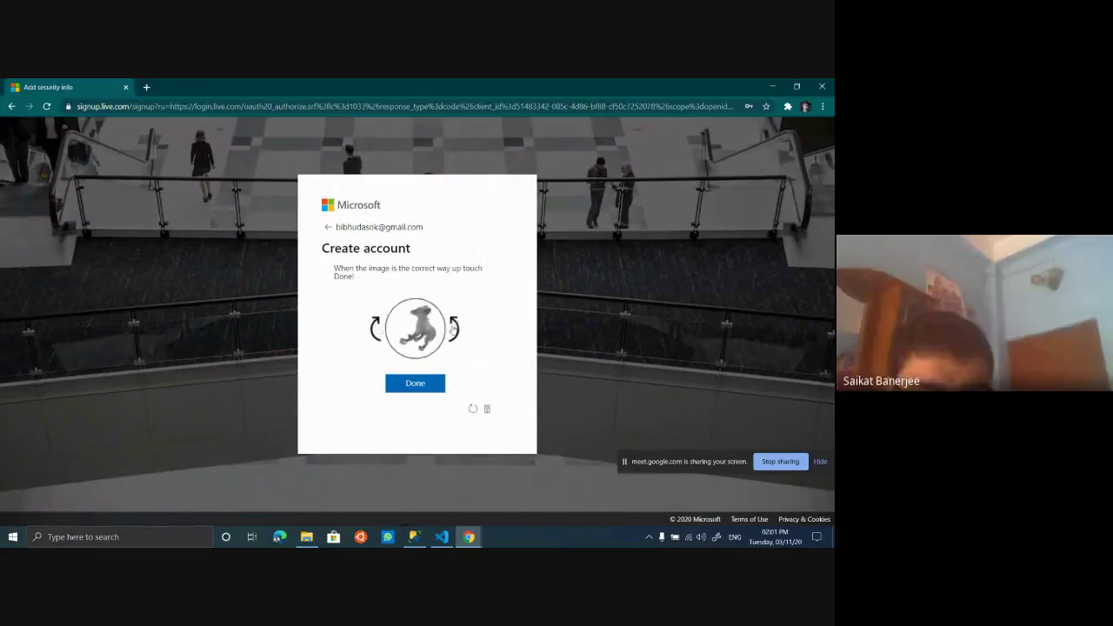
{"action": "left_click", "coordinate": [415, 383]}
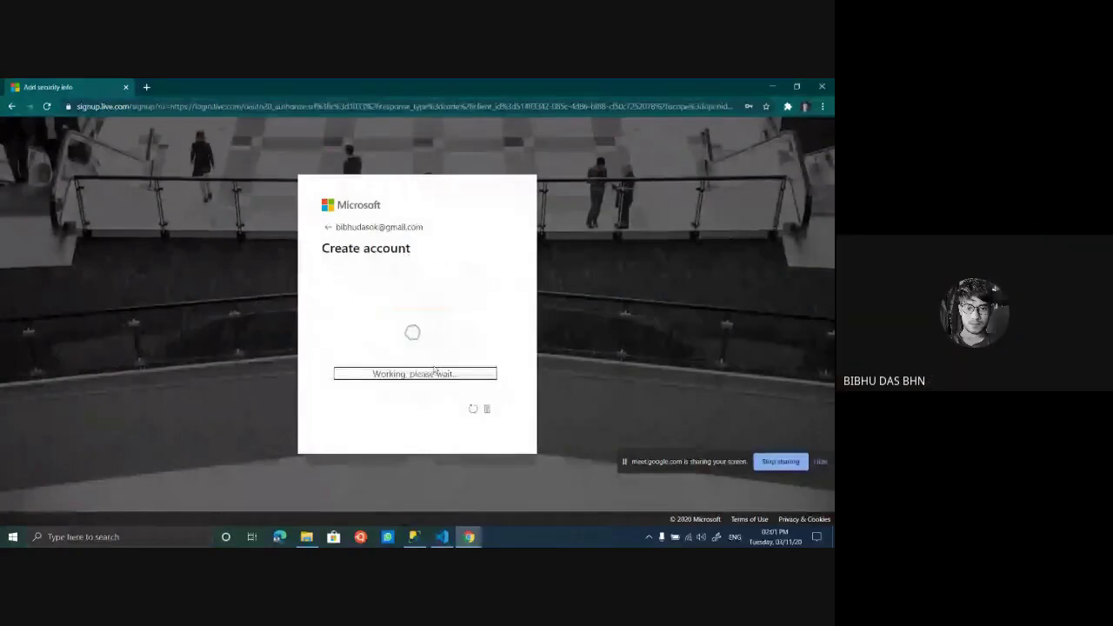
- Turn the next rotate-puzzle animals upright and submit each answer
{"action": "left_click", "coordinate": [428, 385]}
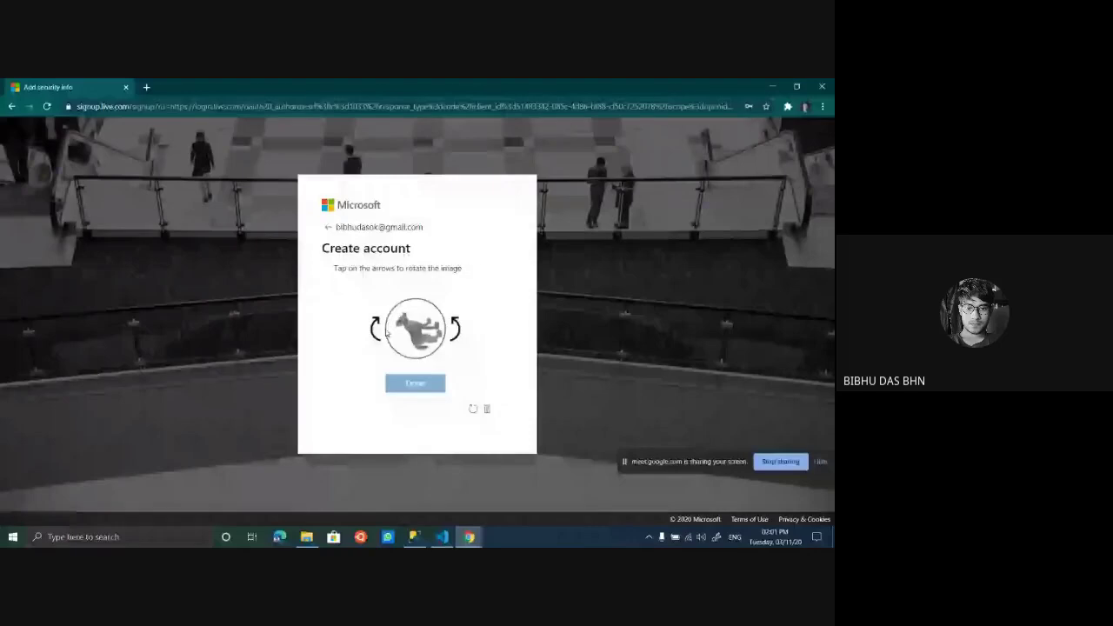
{"action": "left_click", "coordinate": [374, 329]}
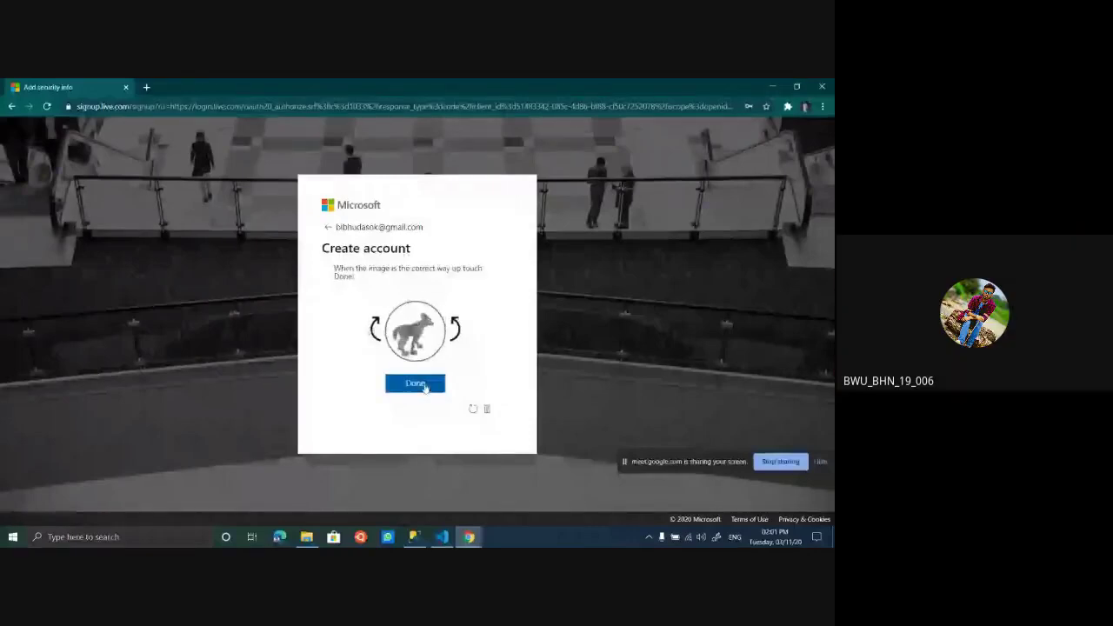
{"action": "left_click", "coordinate": [424, 388]}
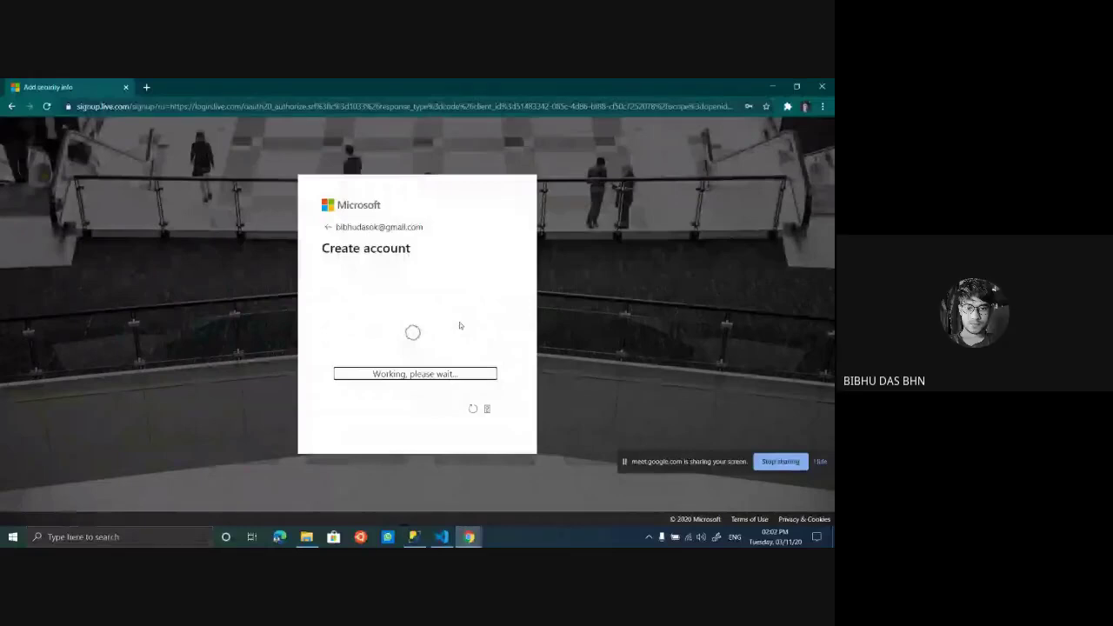
{"action": "left_click", "coordinate": [454, 326]}
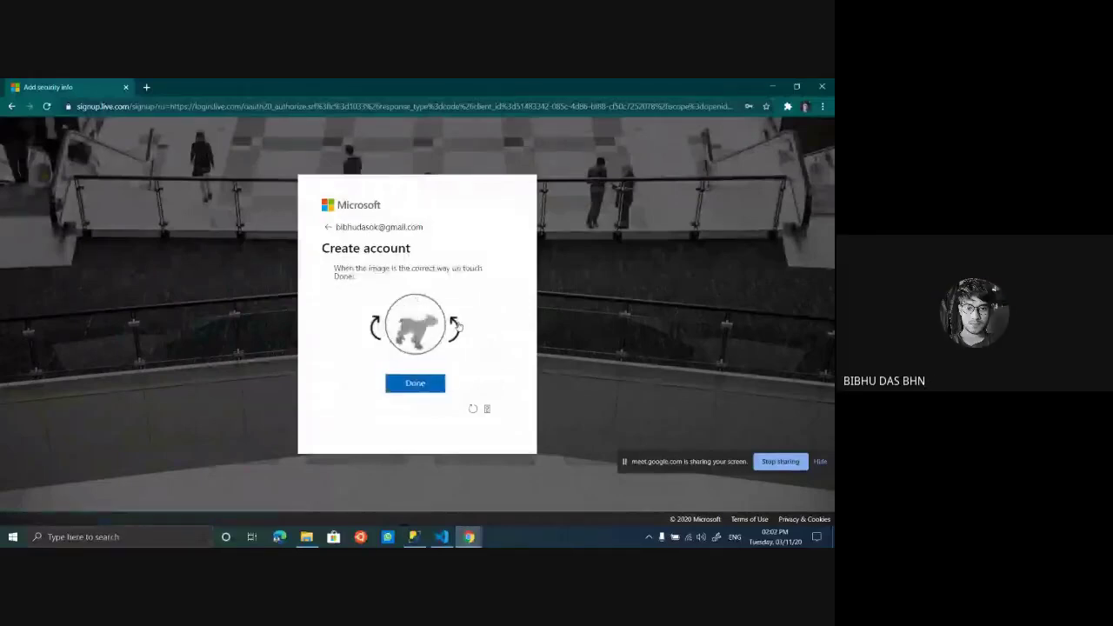
{"action": "left_click", "coordinate": [423, 383]}
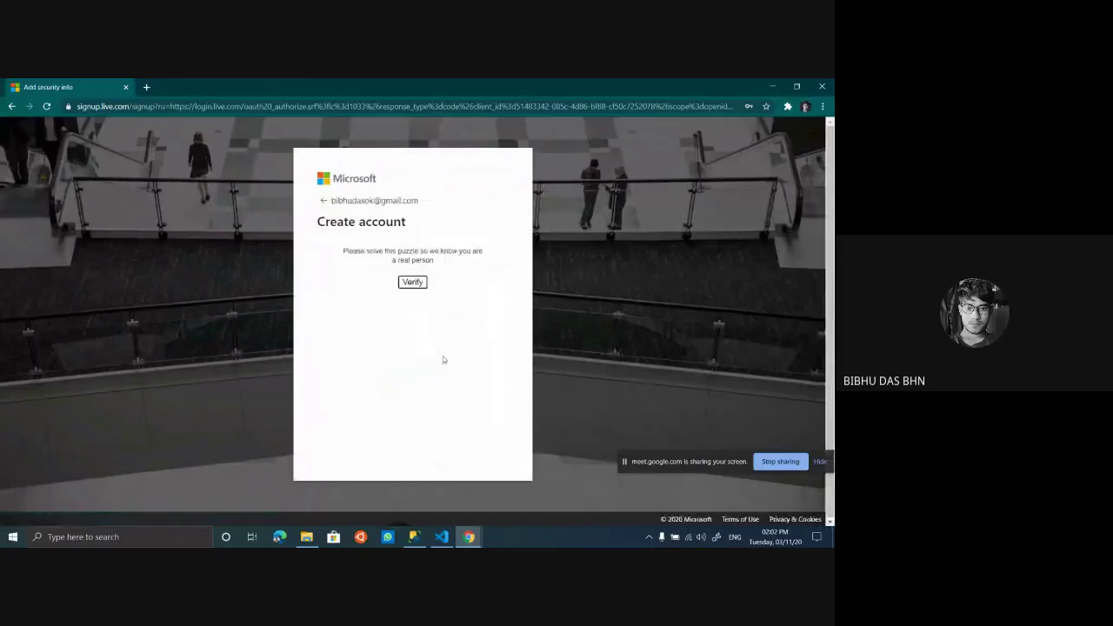
- Start the picture challenge and pick the upright animal in each round
{"action": "left_click", "coordinate": [424, 284]}
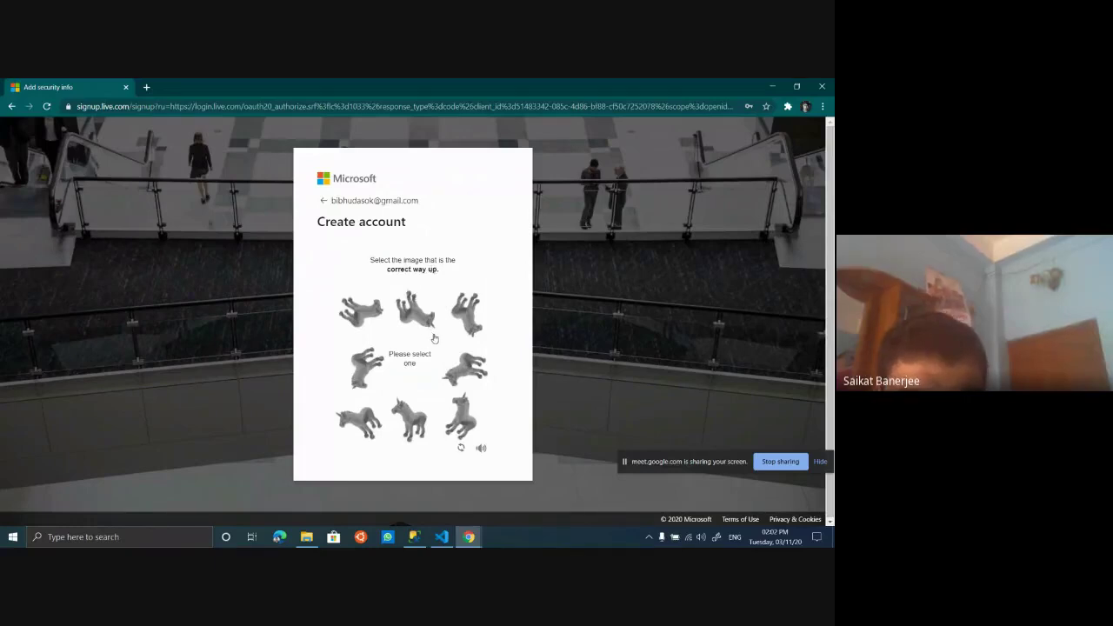
{"action": "left_click", "coordinate": [413, 425]}
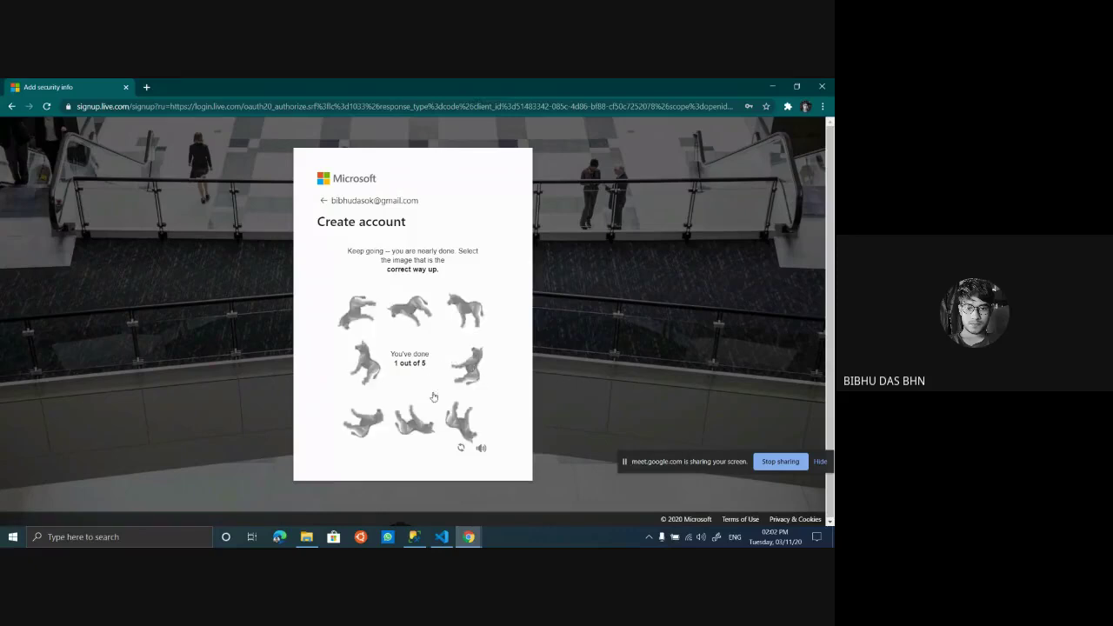
{"action": "left_click", "coordinate": [465, 313]}
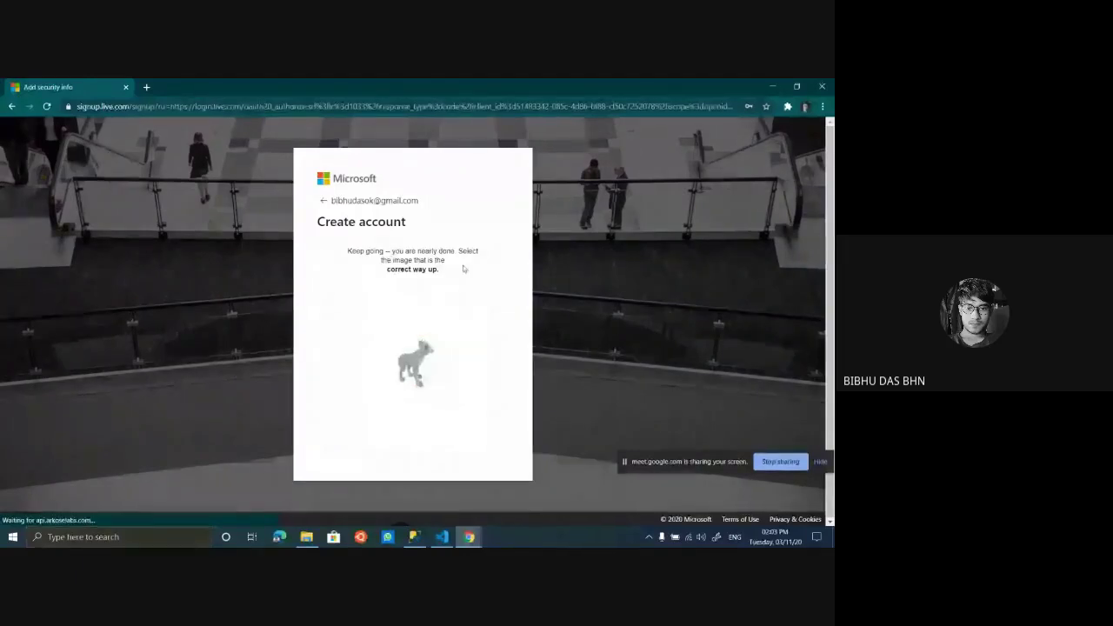
{"action": "left_click", "coordinate": [465, 373]}
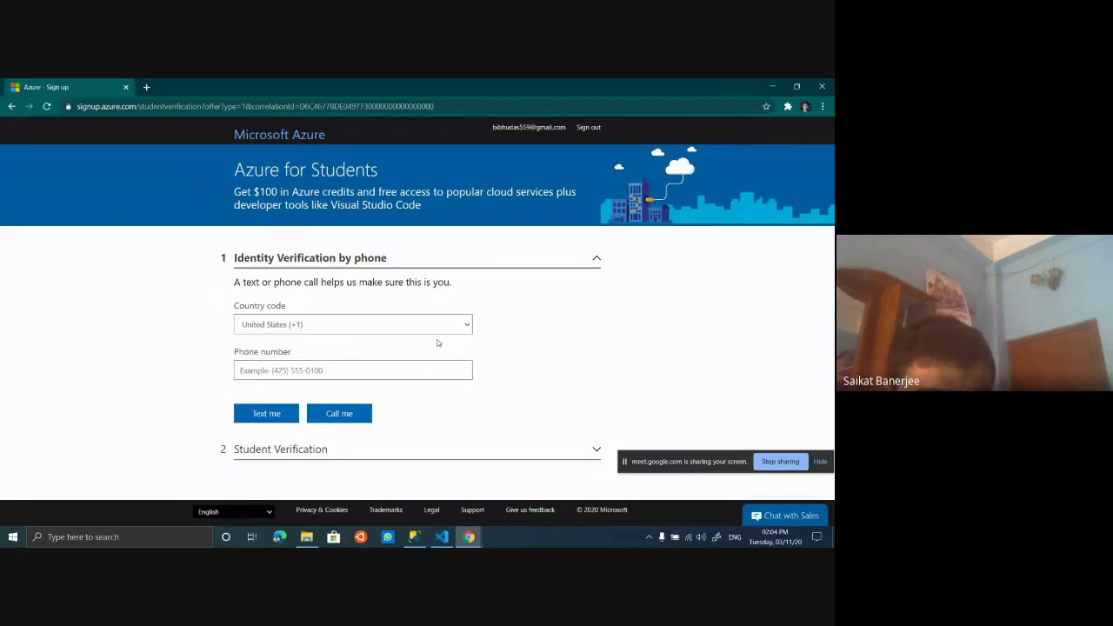
- Open the country code list on the phone verification form
{"action": "left_click", "coordinate": [332, 331]}
- Select India (+91) as the country code and move to the Phone number field
{"action": "scroll", "coordinate": [306, 233], "scroll_direction": "down", "scroll_amount": 5}
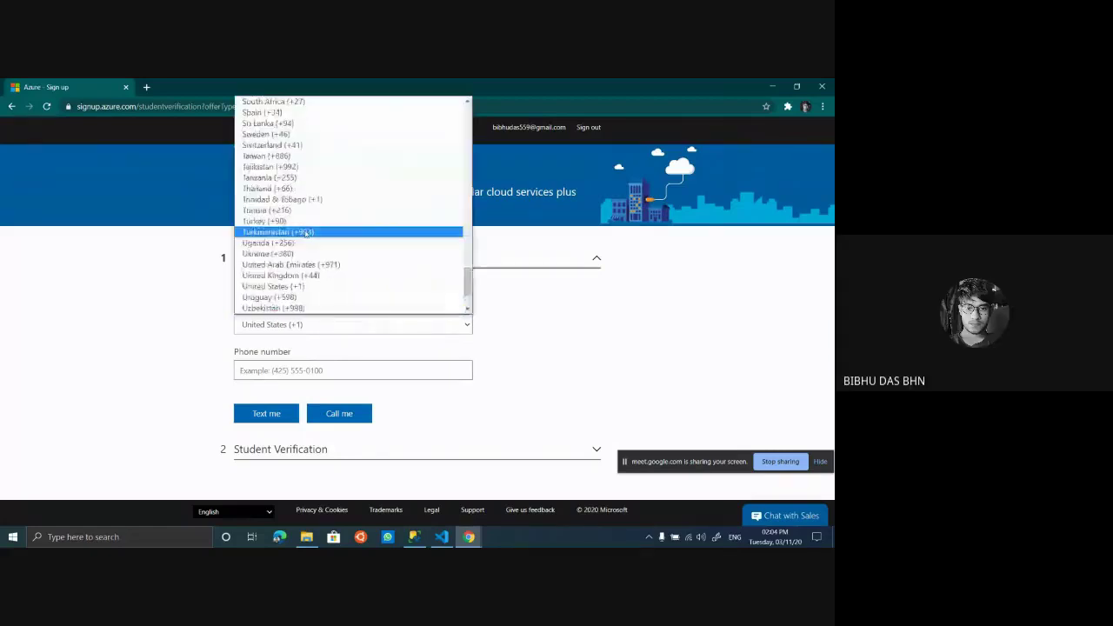
{"action": "scroll", "coordinate": [306, 233], "scroll_direction": "up", "scroll_amount": 20}
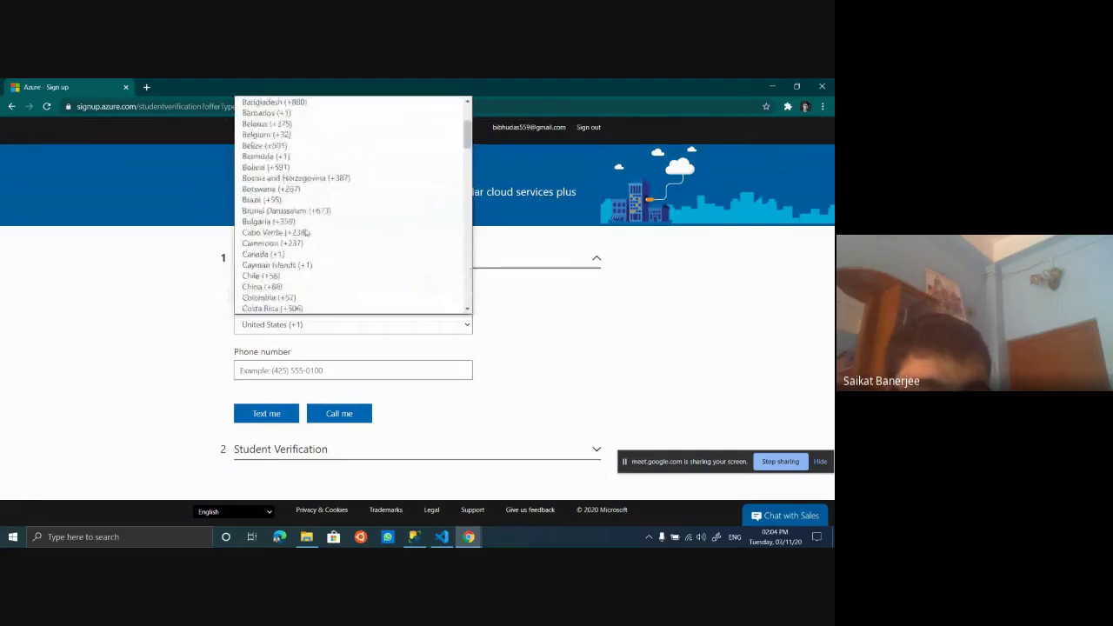
{"action": "scroll", "coordinate": [306, 233], "scroll_direction": "down", "scroll_amount": 3}
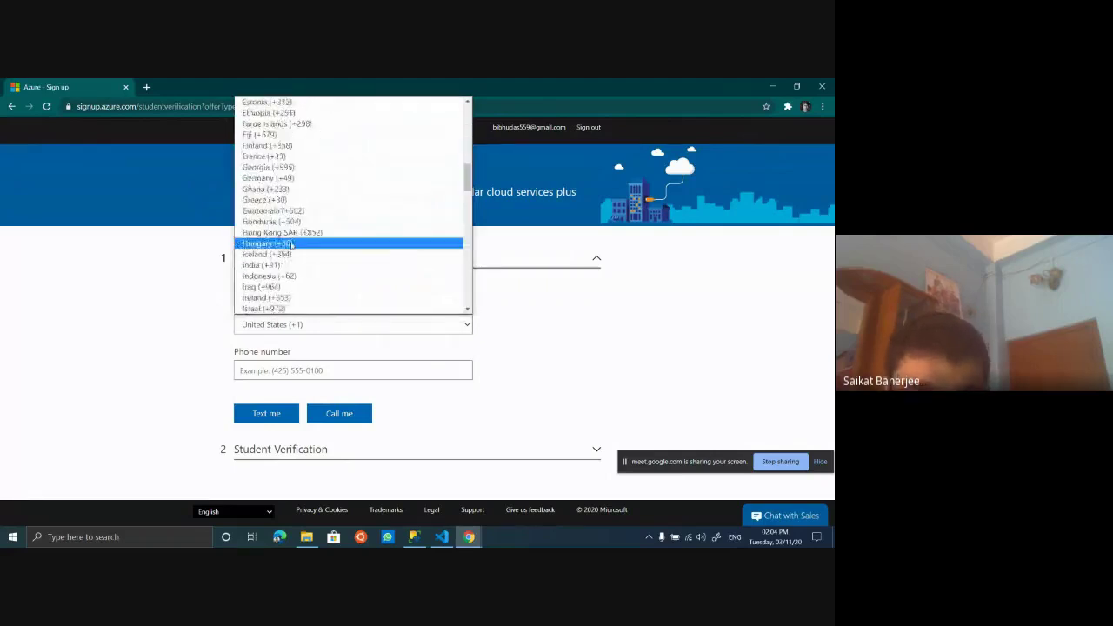
{"action": "left_click", "coordinate": [280, 265]}
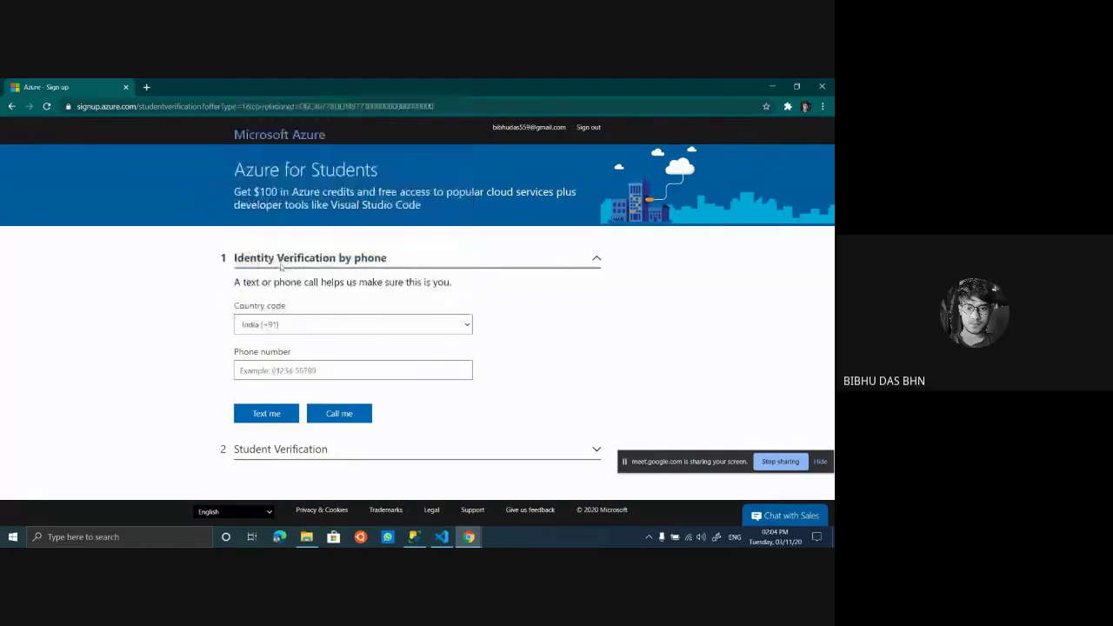
{"action": "left_click", "coordinate": [296, 325]}
{"action": "left_click", "coordinate": [305, 325]}
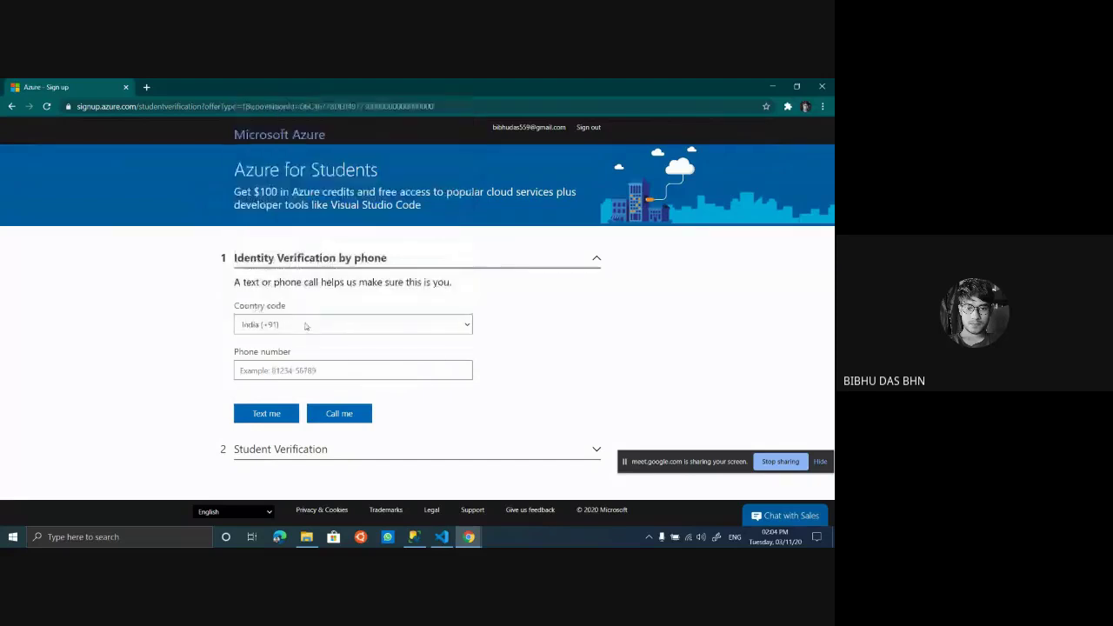
{"action": "left_click", "coordinate": [333, 362]}
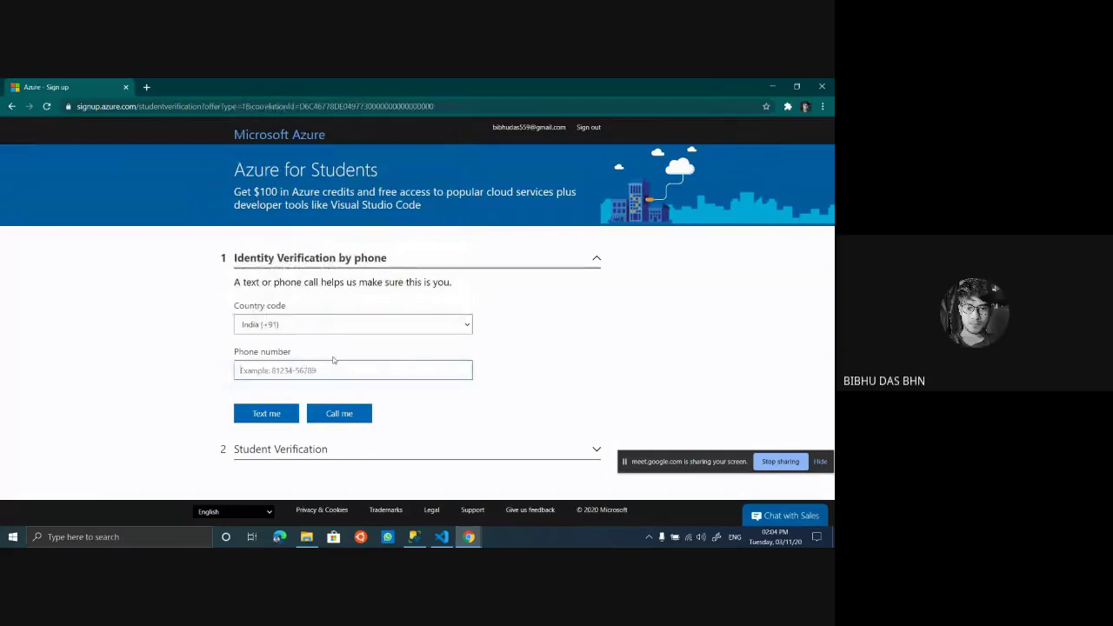
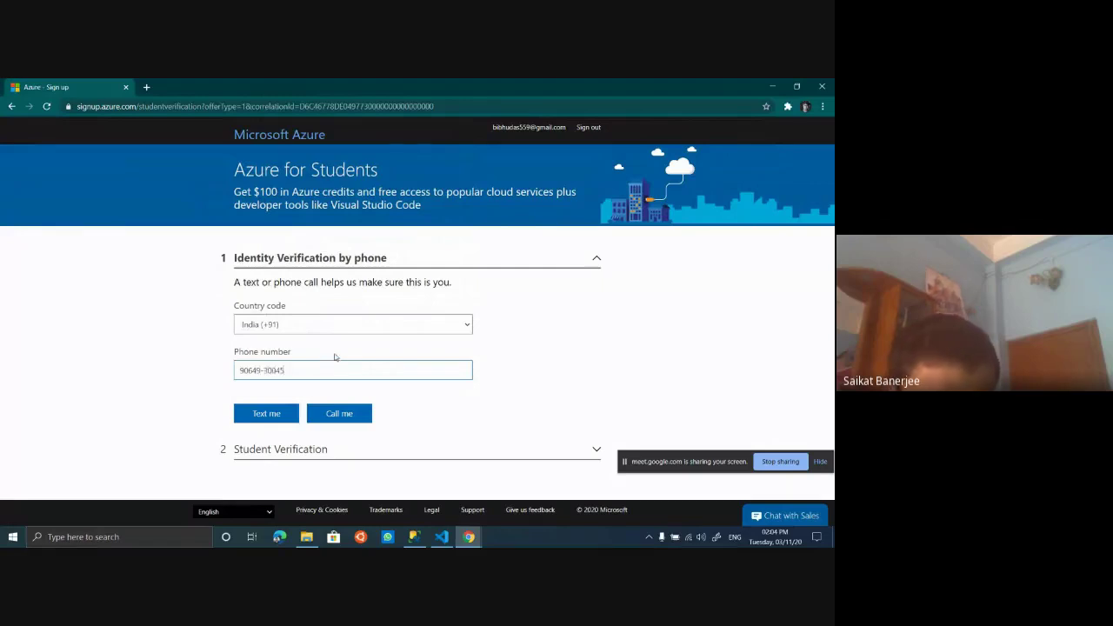
- Enter the student's mobile number in the Phone number box
{"action": "left_click", "coordinate": [278, 385]}
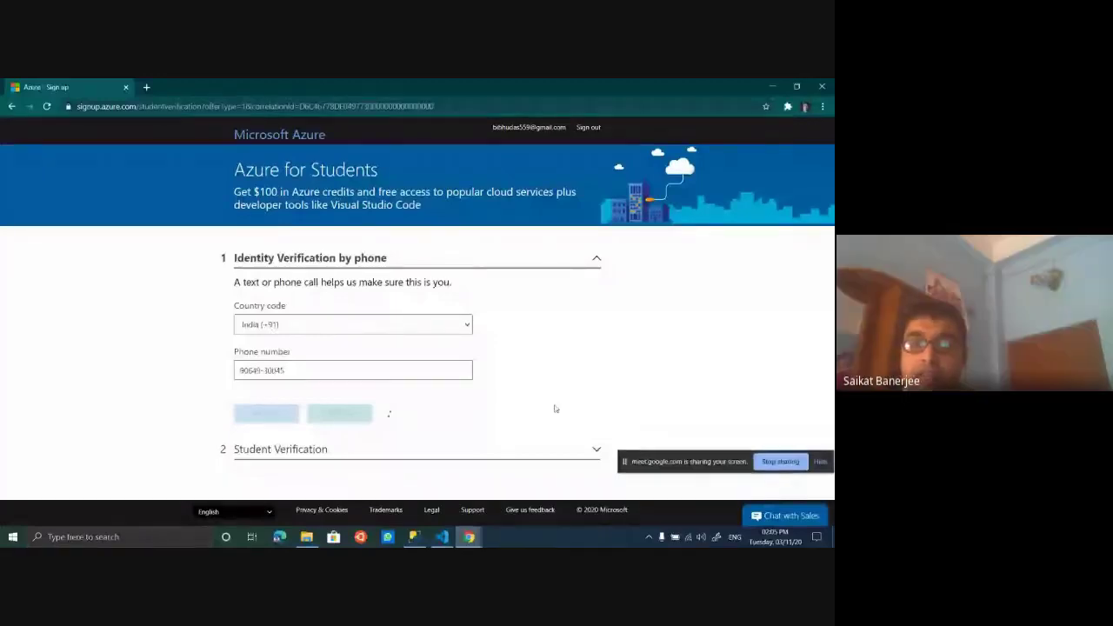
- Drag and click on the phone verification page while the request processes
{"action": "left_click_drag", "start_coordinate": [649, 466], "coordinate": [663, 394]}
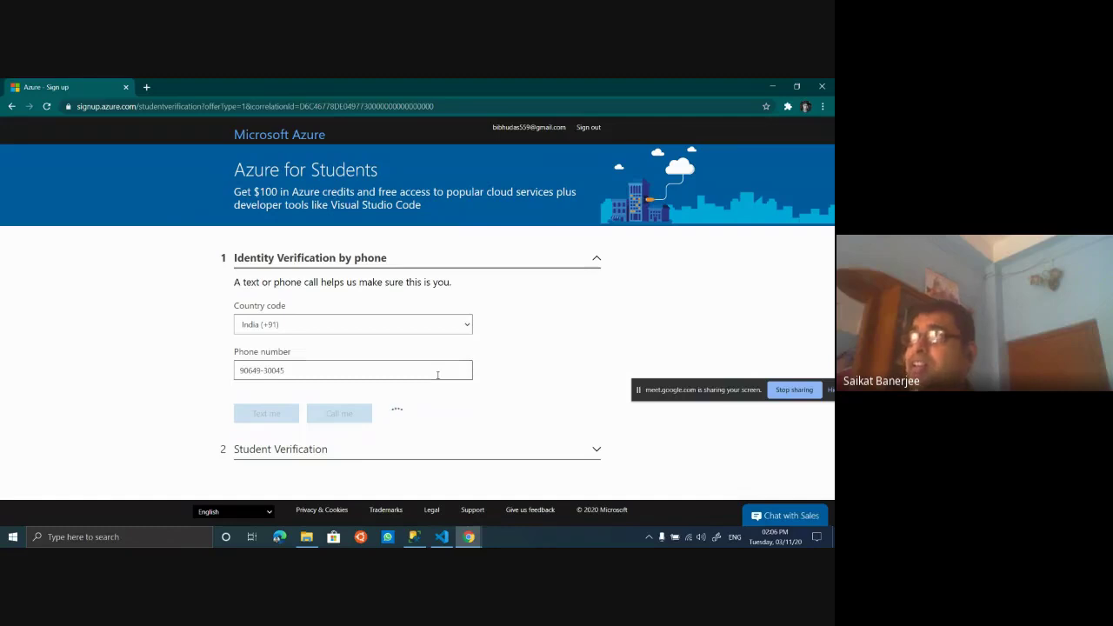
{"action": "left_click", "coordinate": [594, 450]}
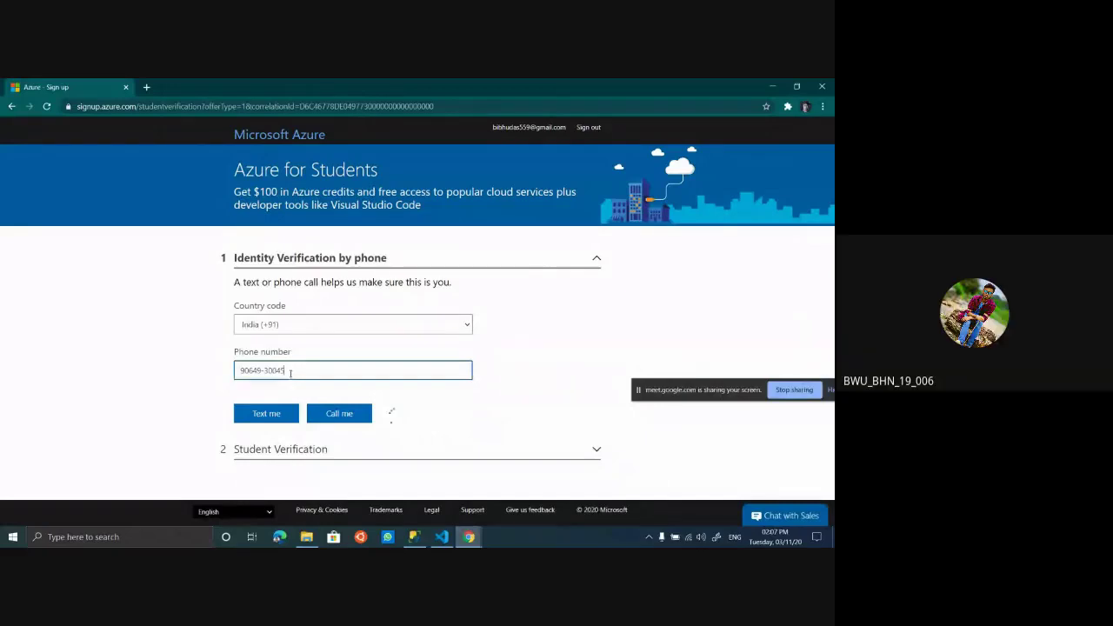
- Replace the earlier phone number with a different mobile number, keeping country code India (+91)
{"action": "key", "text": "BackSpace"}
{"action": "key", "text": "BackSpace"}
{"action": "key", "text": "BackSpace"}
{"action": "key", "text": "BackSpace"}
{"action": "key", "text": "BackSpace"}
{"action": "key", "text": "BackSpace"}
{"action": "key", "text": "BackSpace"}
{"action": "key", "text": "BackSpace"}
{"action": "key", "text": "BackSpace"}
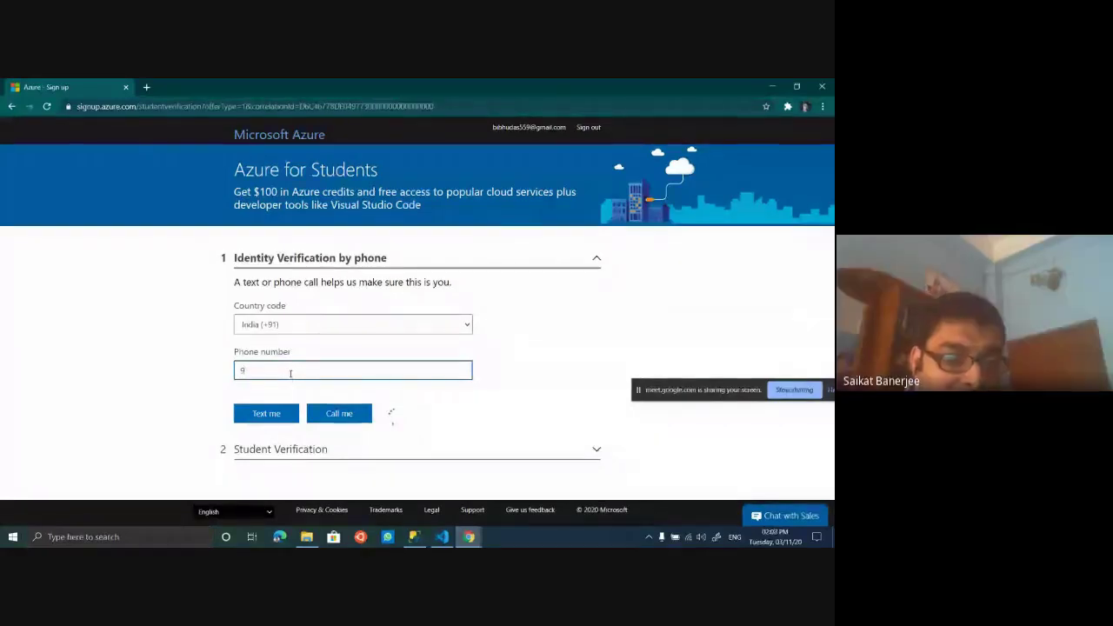
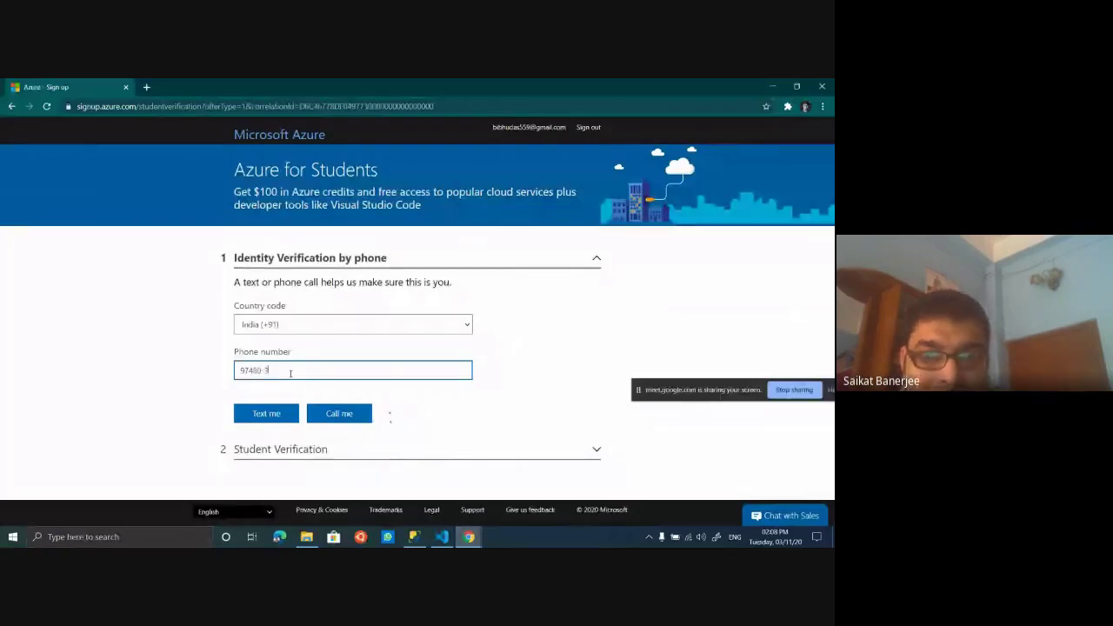
{"action": "left_click", "coordinate": [465, 346]}
{"action": "left_click", "coordinate": [465, 372]}
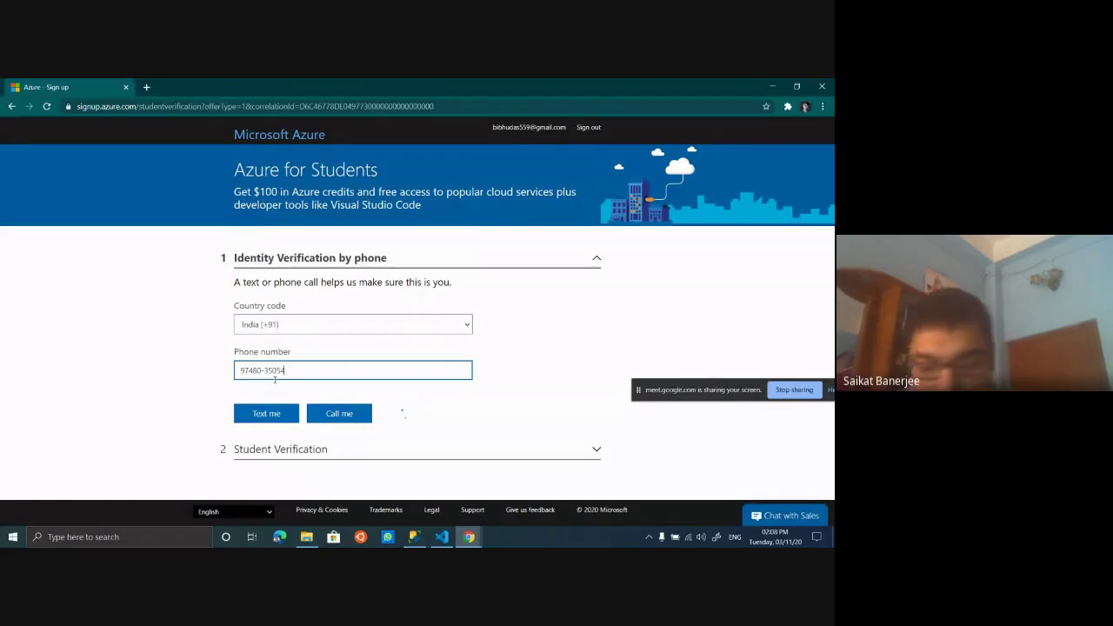
- Request a verification code for the number, then enter and submit the six-digit code texted back
{"action": "left_click", "coordinate": [347, 418]}
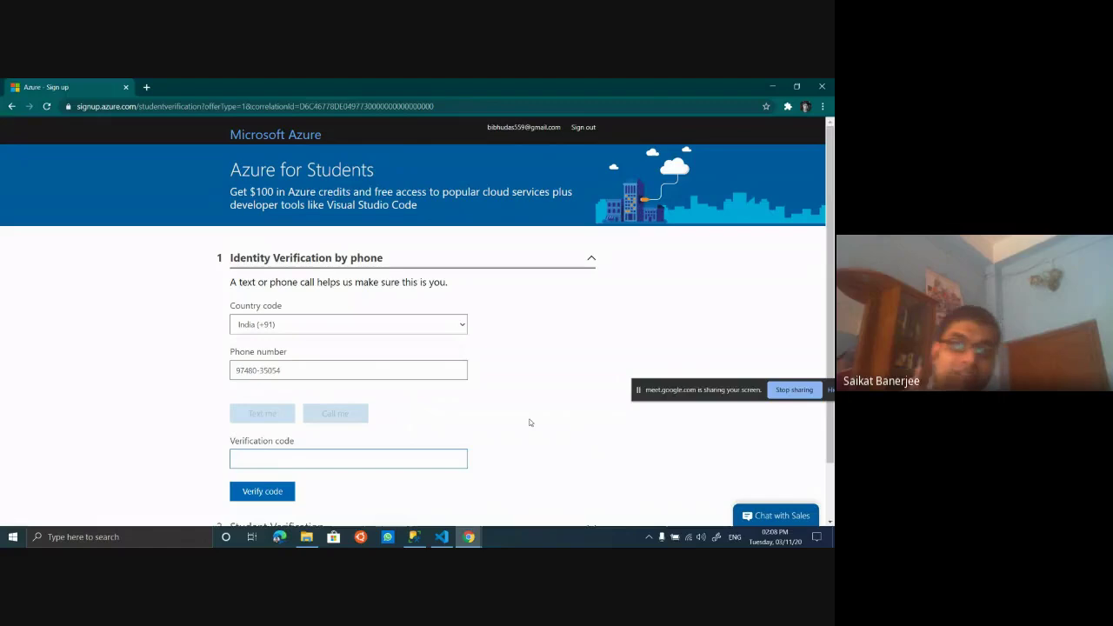
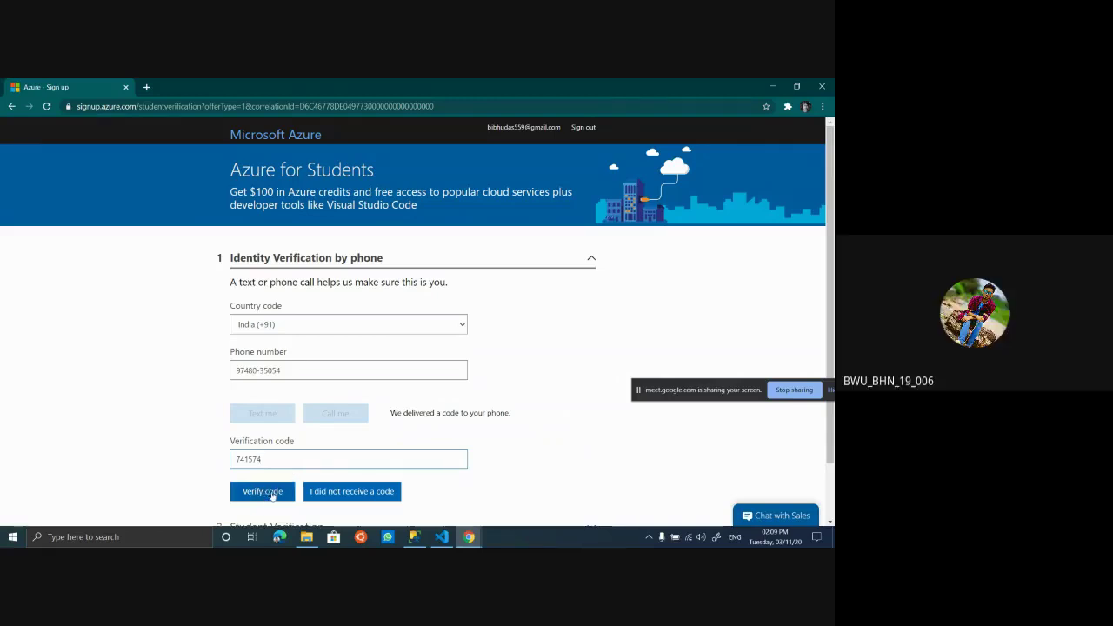
{"action": "left_click", "coordinate": [271, 492]}
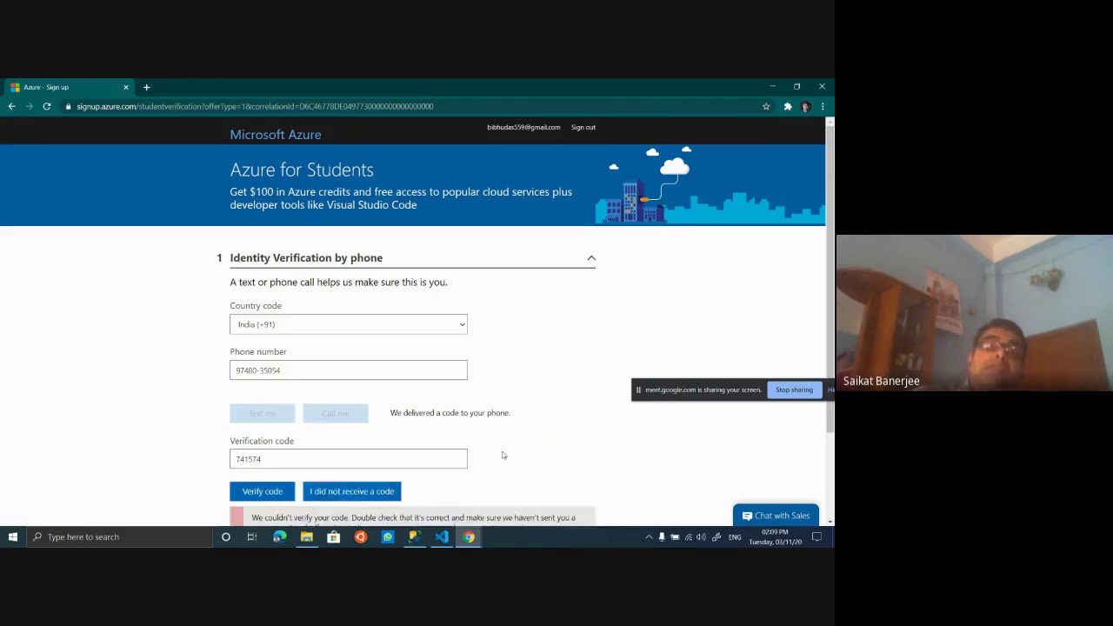
- Scroll down to read the 'couldn't verify the code' error, then return to the phone entry
{"action": "scroll", "coordinate": [501, 454], "scroll_direction": "down", "scroll_amount": 2}
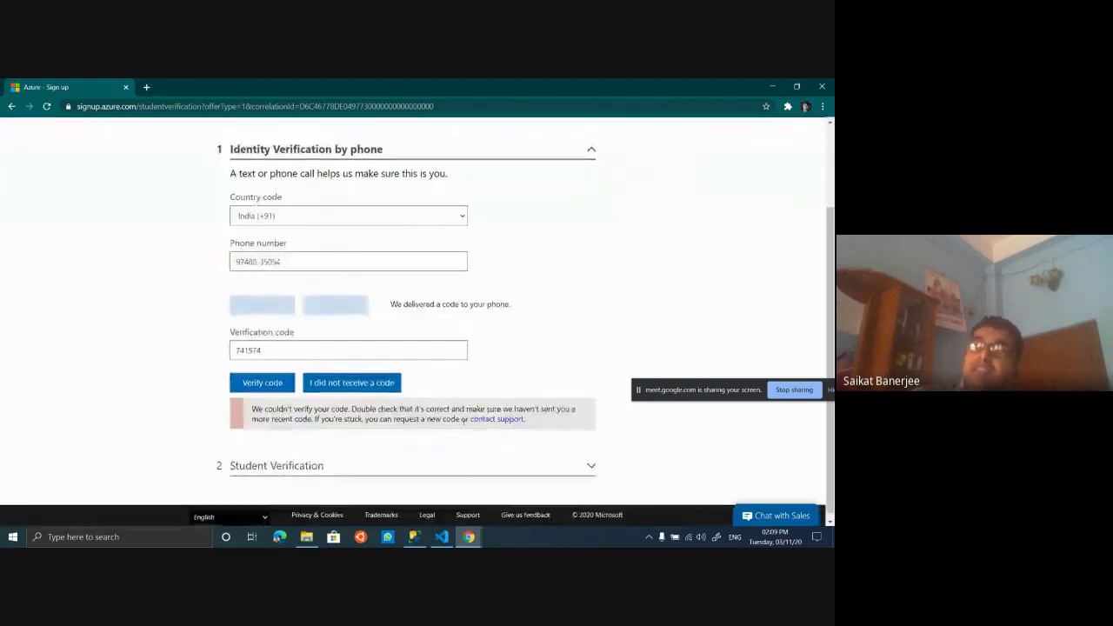
{"action": "scroll", "coordinate": [391, 366], "scroll_direction": "up", "scroll_amount": 2}
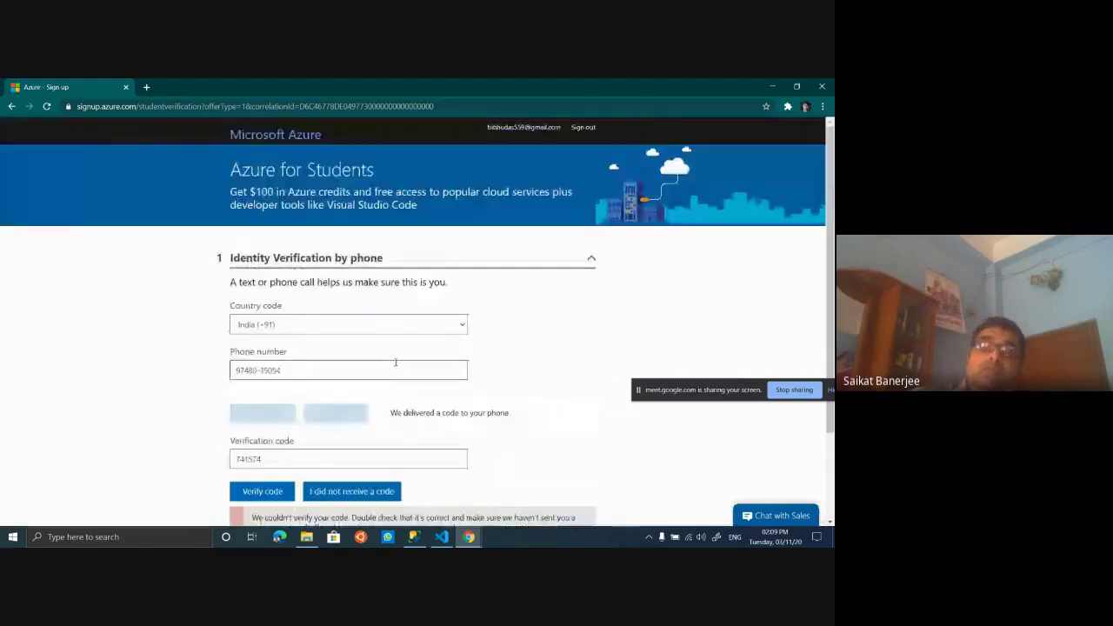
{"action": "left_click", "coordinate": [321, 370]}
- Request a fresh code for the phone and delete the rejected code from Verification code
{"action": "left_click", "coordinate": [278, 458]}
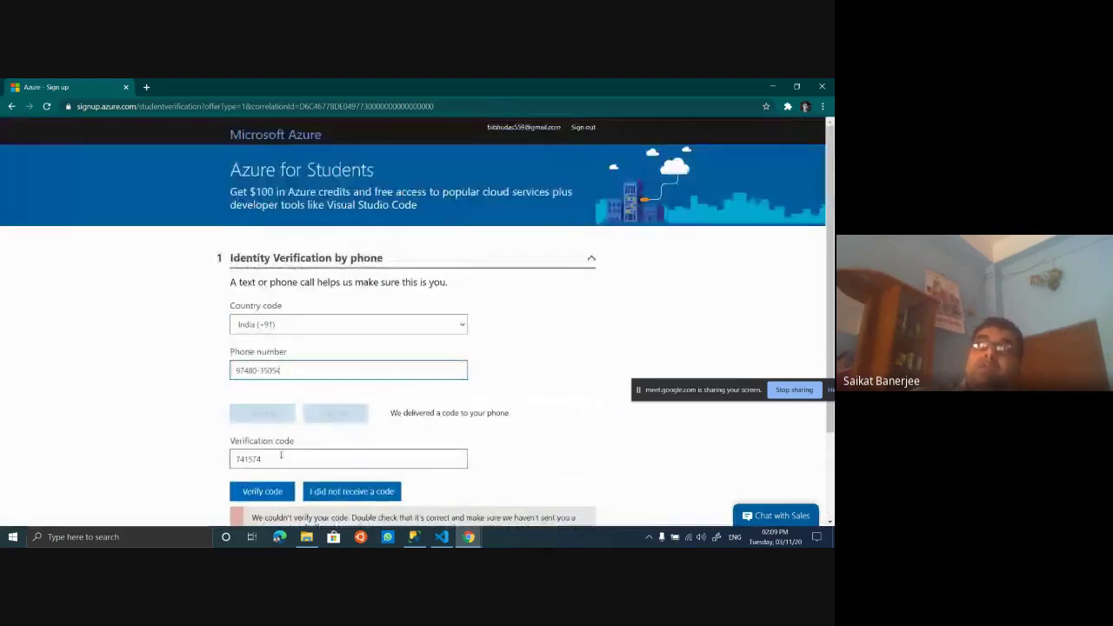
{"action": "left_click", "coordinate": [302, 433]}
{"action": "left_click", "coordinate": [335, 413]}
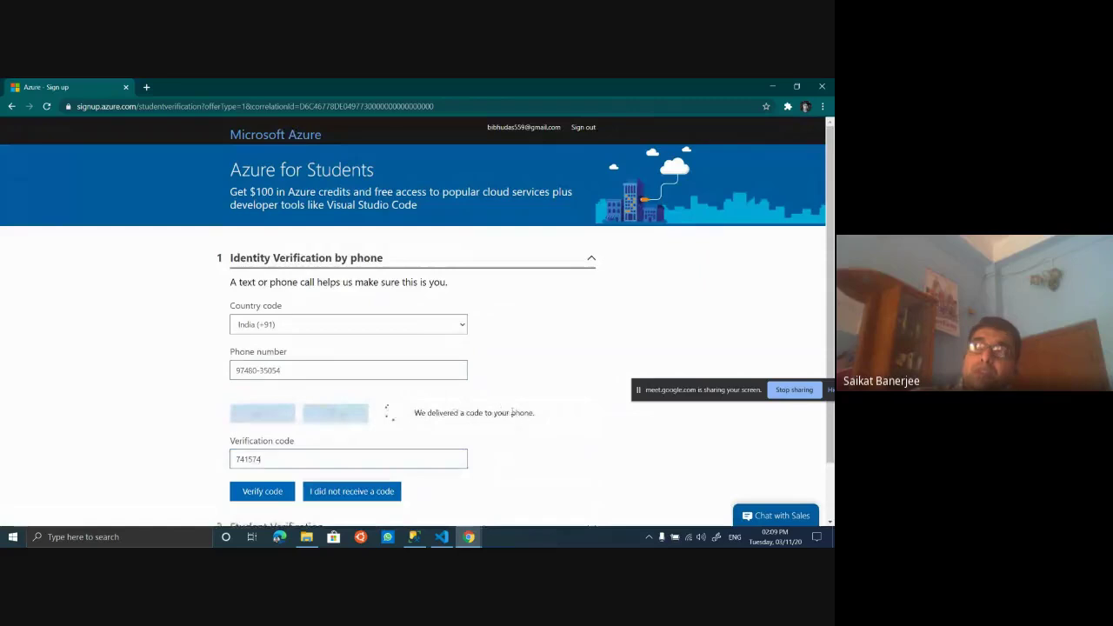
{"action": "left_click", "coordinate": [293, 463]}
{"action": "key", "text": "BackSpace"}
{"action": "key", "text": "BackSpace"}
{"action": "key", "text": "BackSpace"}
{"action": "key", "text": "BackSpace"}
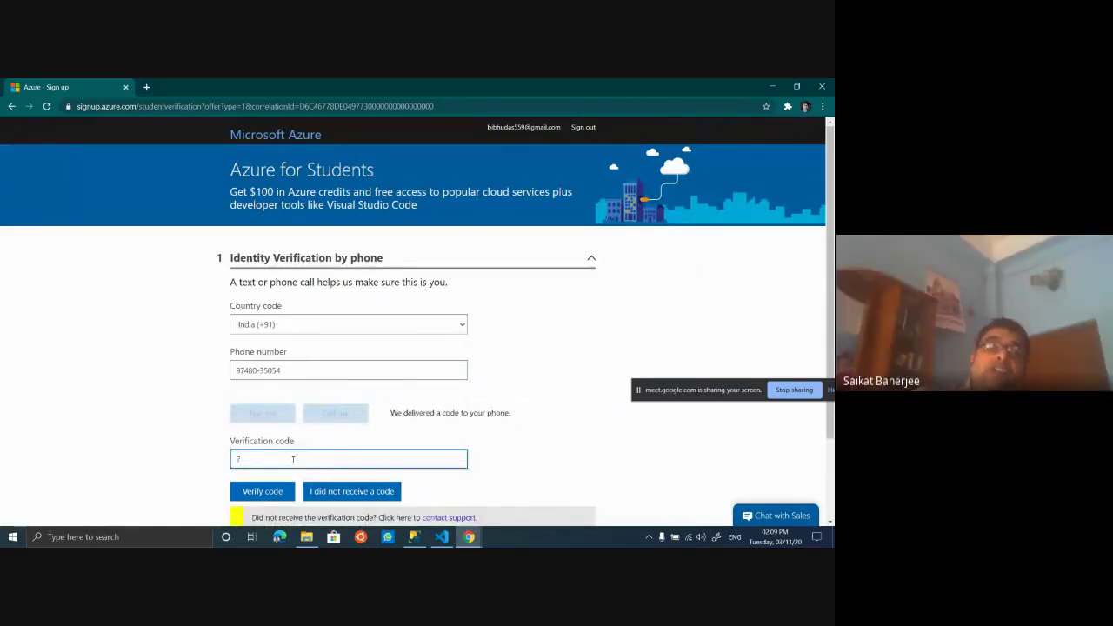
{"action": "key", "text": "BackSpace"}
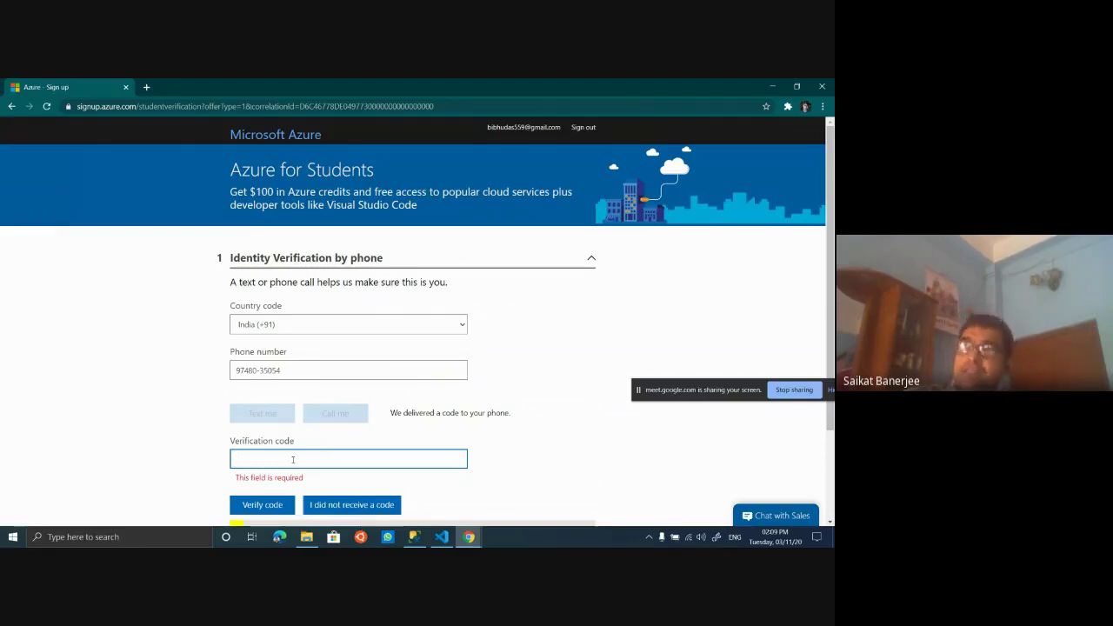
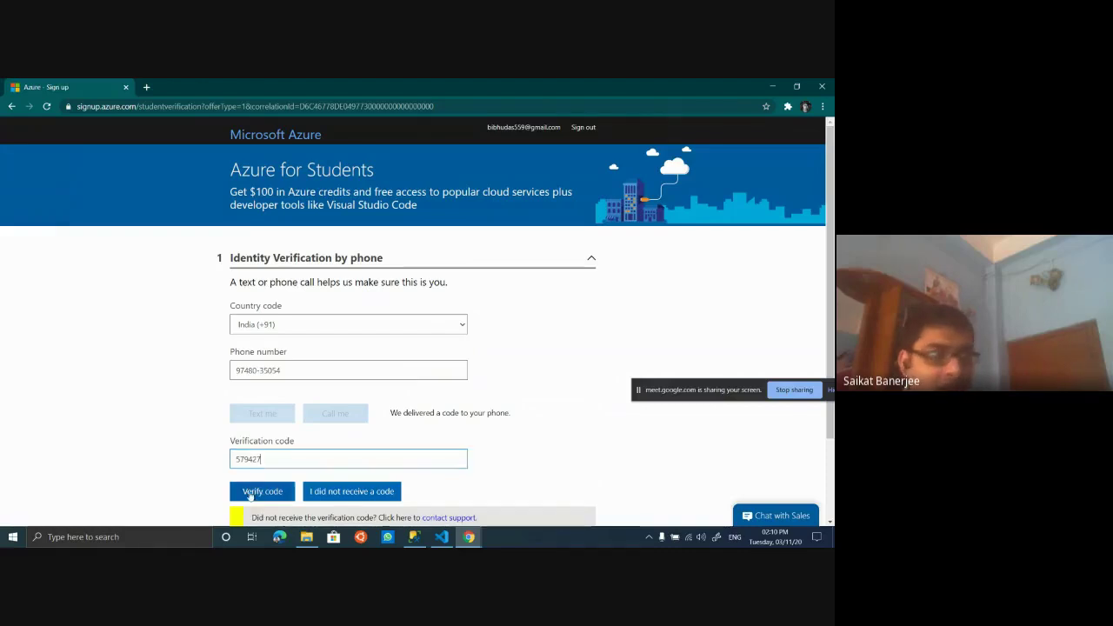
- Enter the new six-digit code, trimming the doubled digits, and submit it with Verify code
{"action": "left_click", "coordinate": [254, 492]}
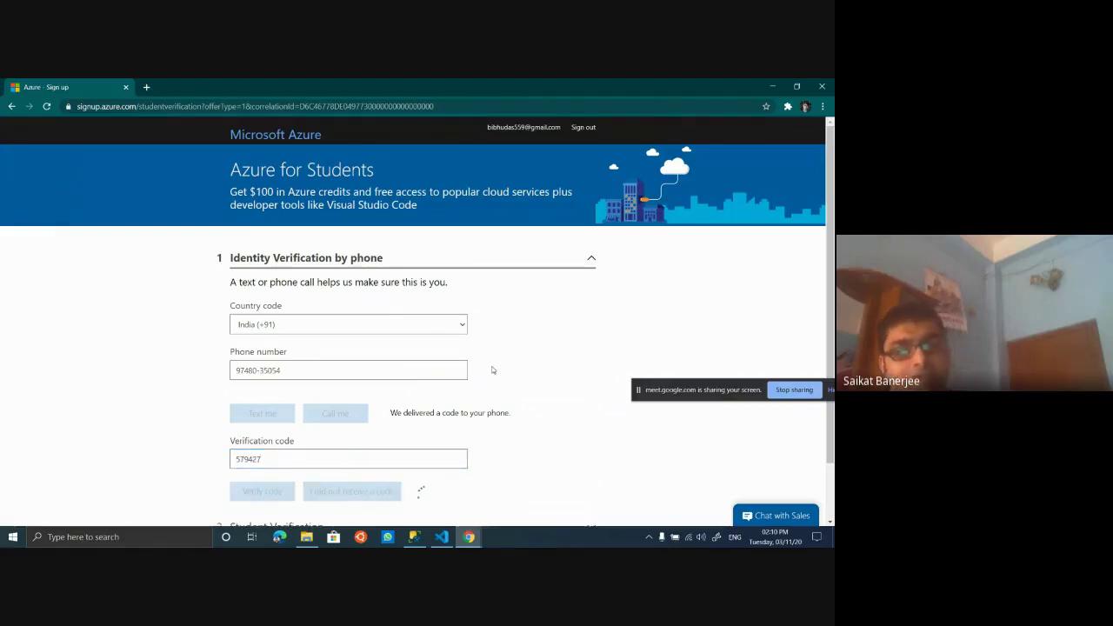
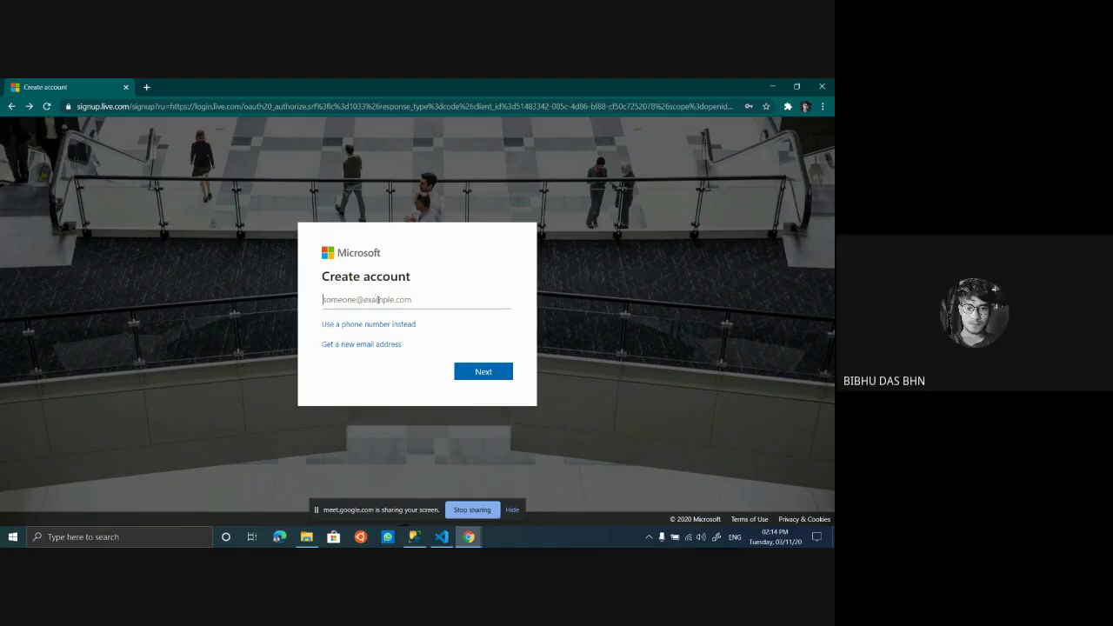
- Focus the empty email field on the shared Microsoft Create account page
{"action": "left_click", "coordinate": [379, 299]}
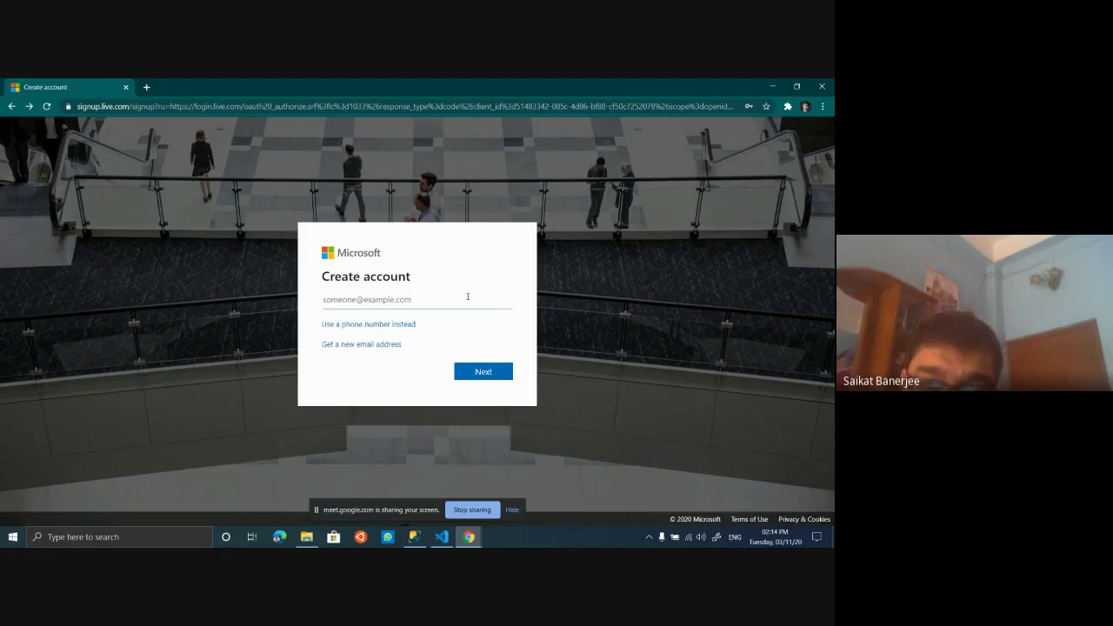
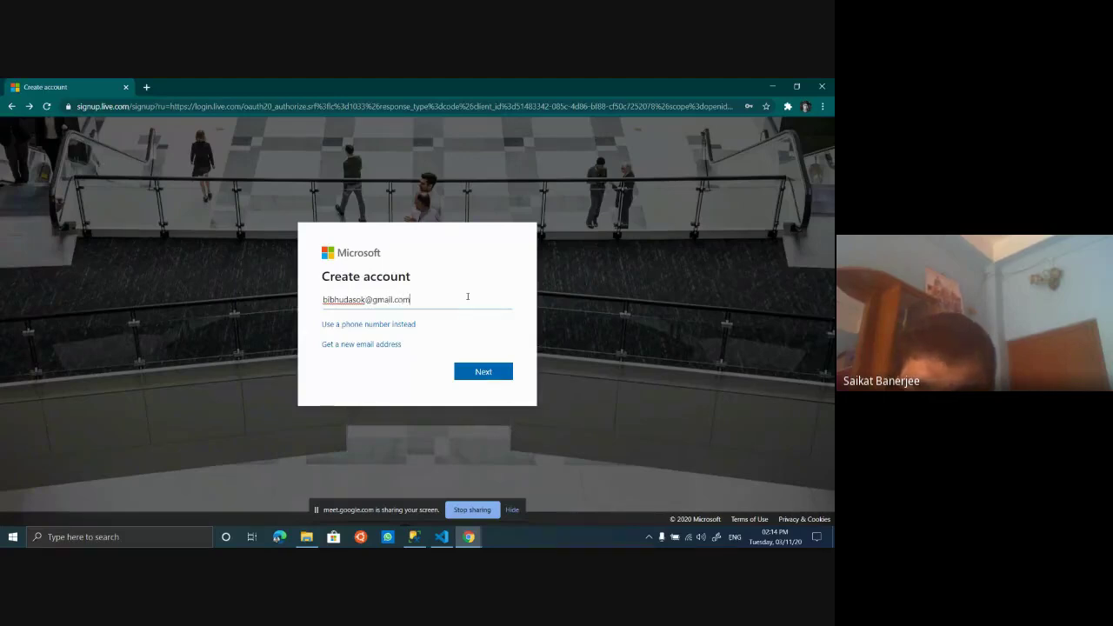
- Submit the email address, which is rejected as already registered, then close the sign-up popup
{"action": "left_click", "coordinate": [470, 372]}
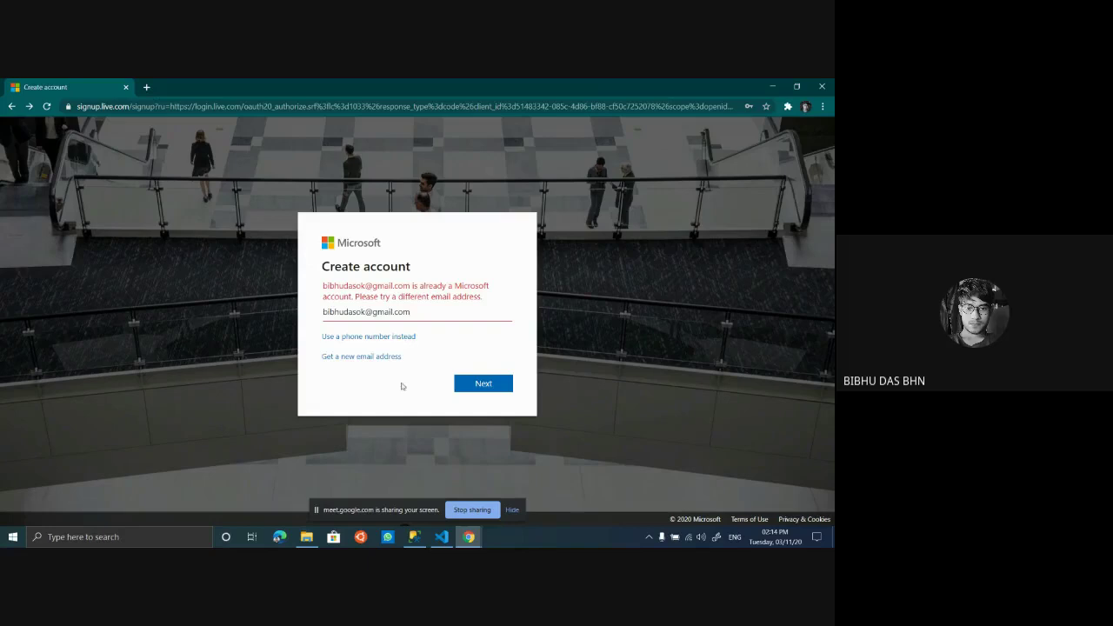
{"action": "left_click", "coordinate": [11, 107]}
{"action": "left_click", "coordinate": [821, 86]}
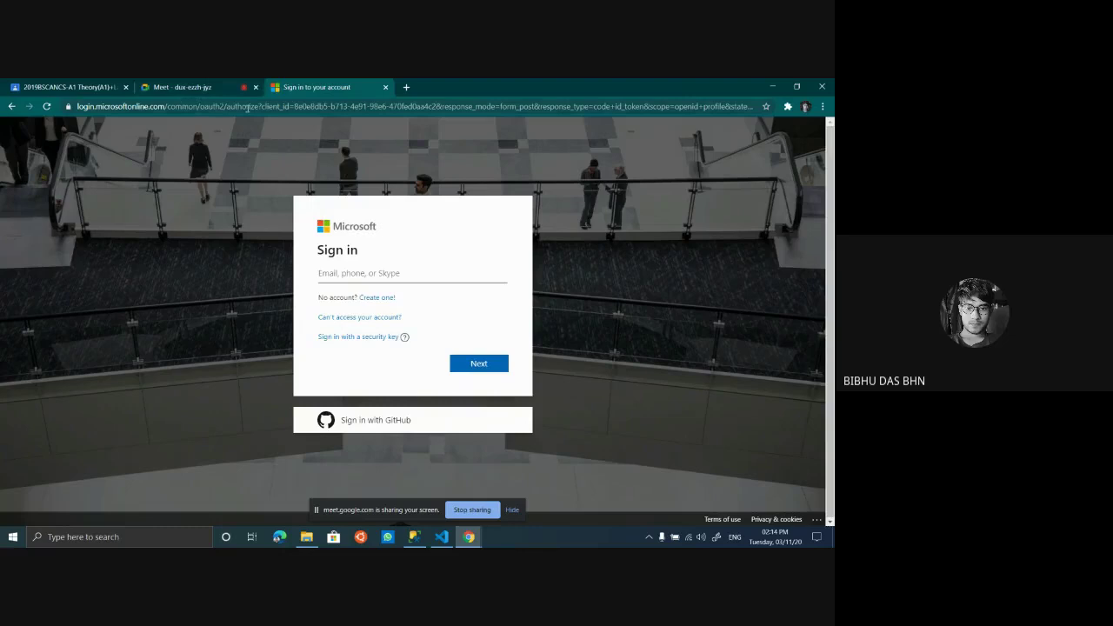
- Go back to the Azure for Students sign-up page at its phone verification step
{"action": "left_click", "coordinate": [12, 106]}
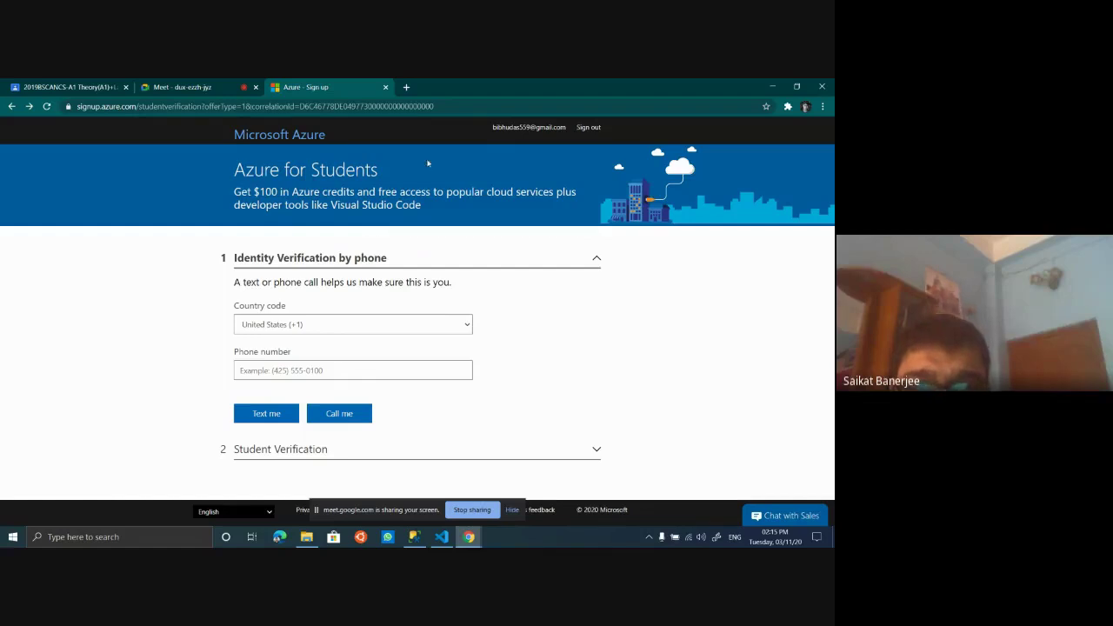
- Reload the sign-up page, choose School email address, and fill in both school email fields
{"action": "left_click", "coordinate": [47, 106]}
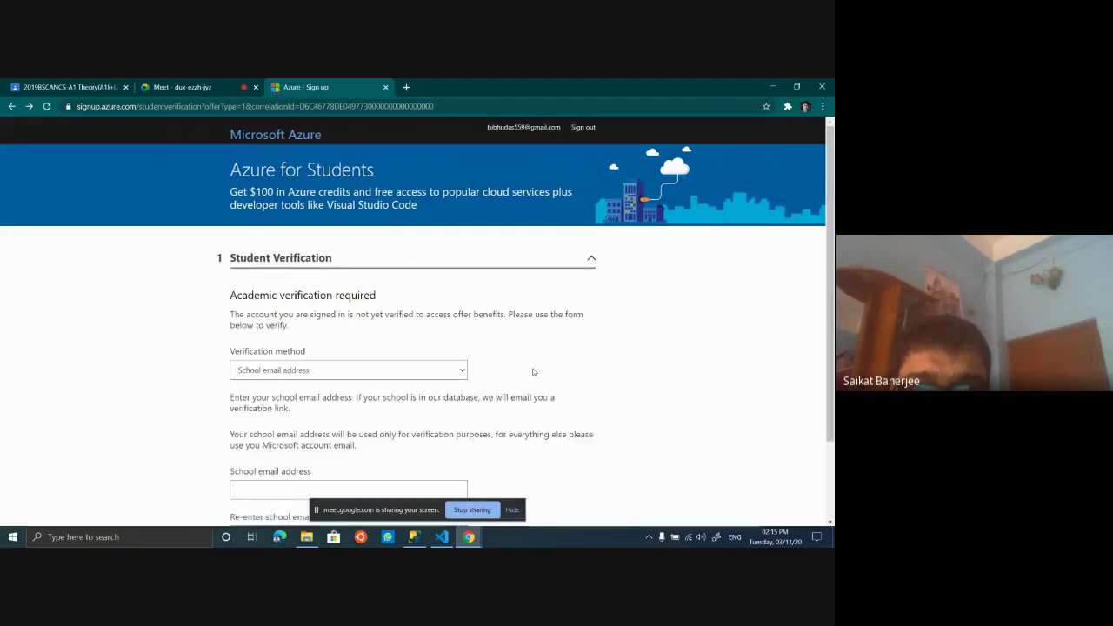
{"action": "scroll", "coordinate": [530, 379], "scroll_direction": "down", "scroll_amount": 2}
{"action": "scroll", "coordinate": [533, 371], "scroll_direction": "up", "scroll_amount": 2}
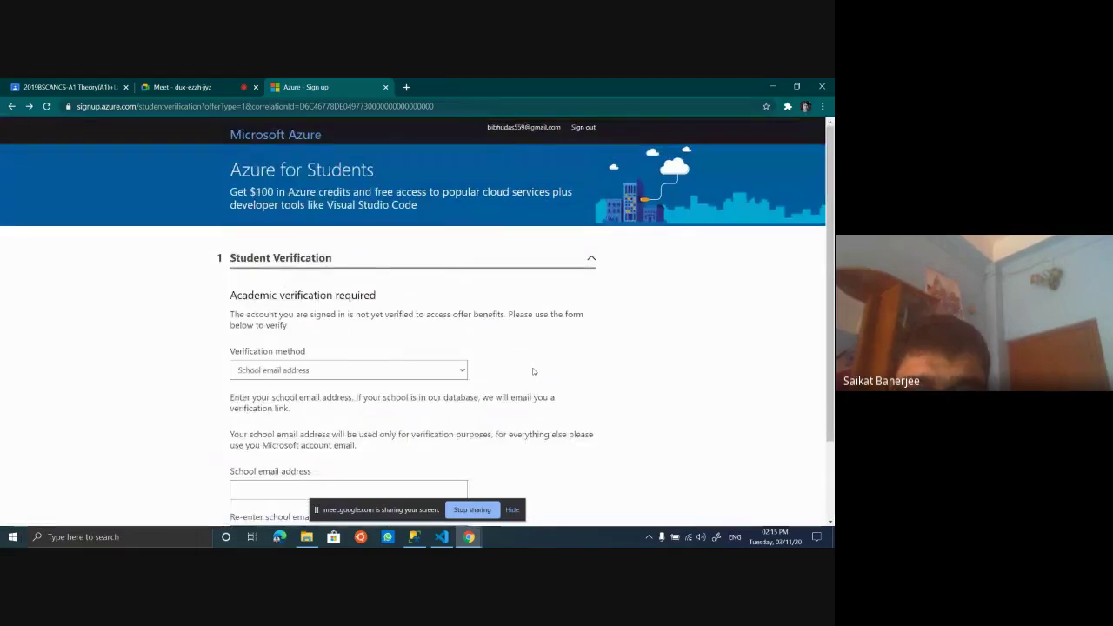
{"action": "scroll", "coordinate": [532, 371], "scroll_direction": "down", "scroll_amount": 1}
{"action": "left_click", "coordinate": [453, 317]}
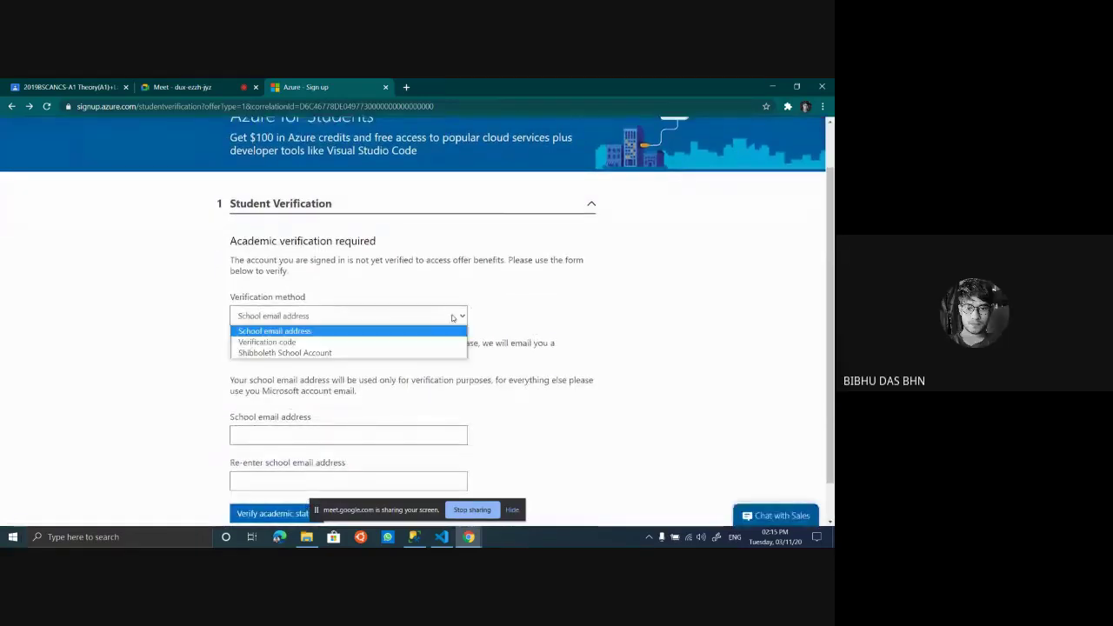
{"action": "left_click", "coordinate": [319, 331]}
{"action": "scroll", "coordinate": [390, 357], "scroll_direction": "down", "scroll_amount": 1}
{"action": "left_click", "coordinate": [390, 390]}
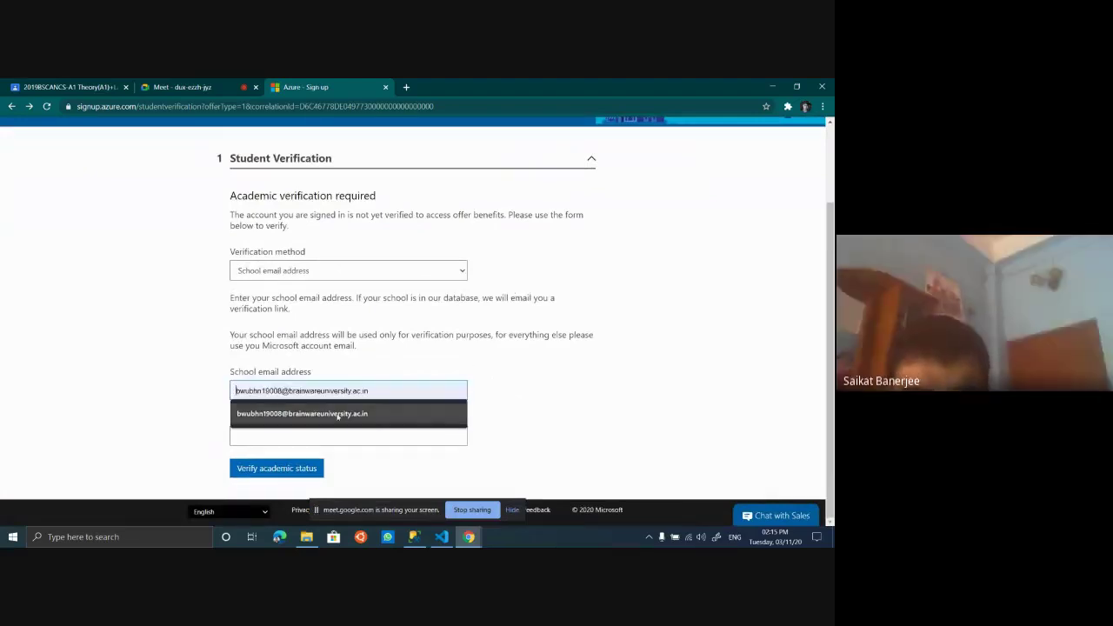
{"action": "left_click", "coordinate": [338, 413]}
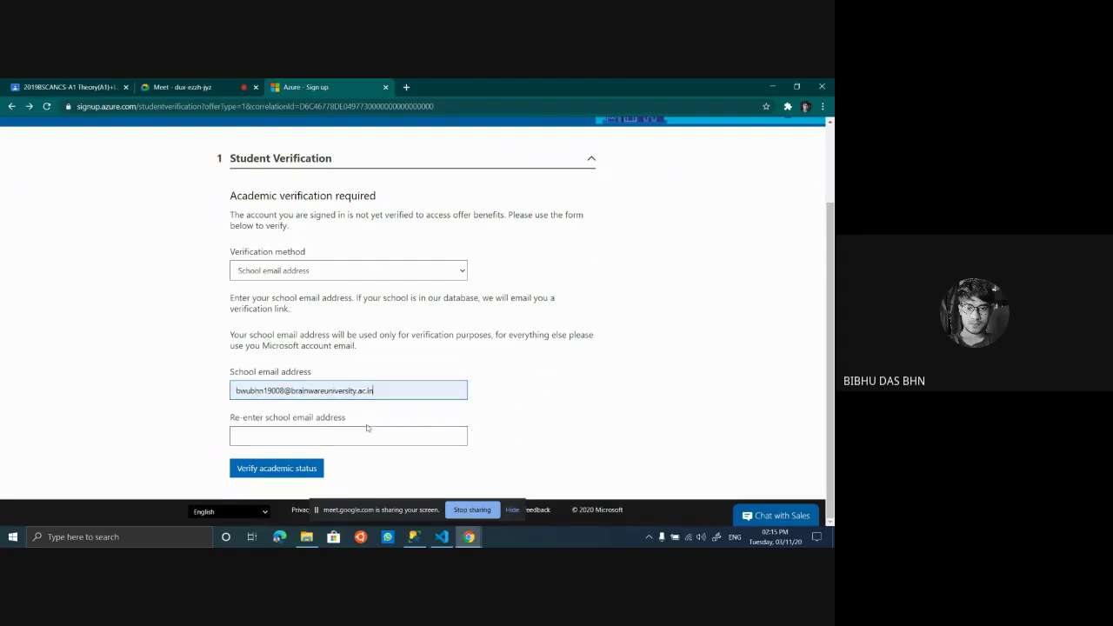
{"action": "left_click", "coordinate": [316, 435]}
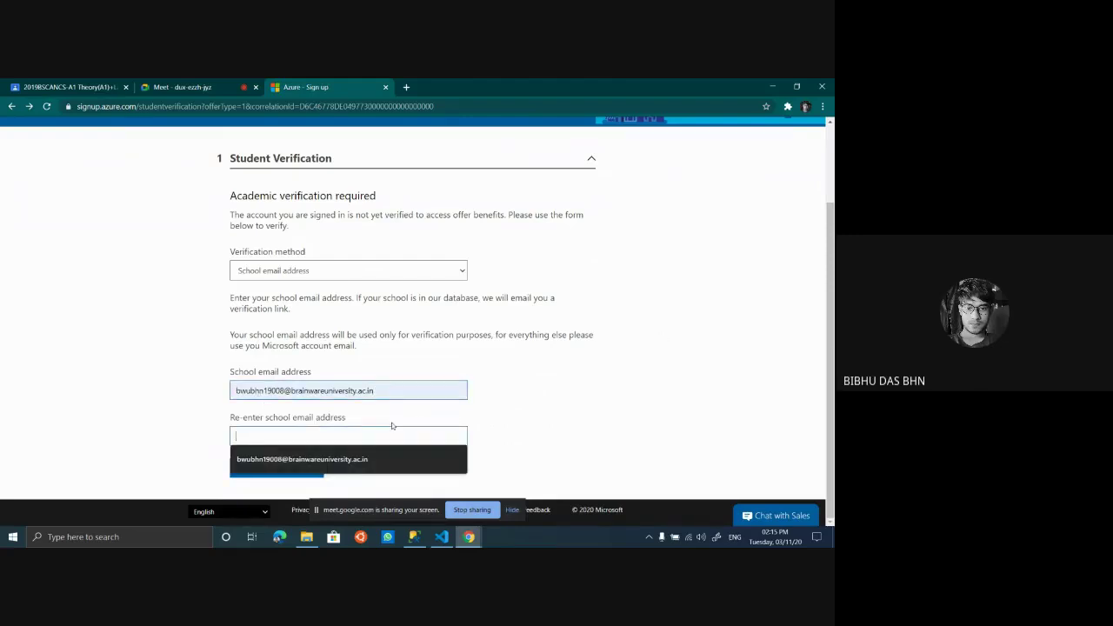
{"action": "left_click", "coordinate": [361, 460]}
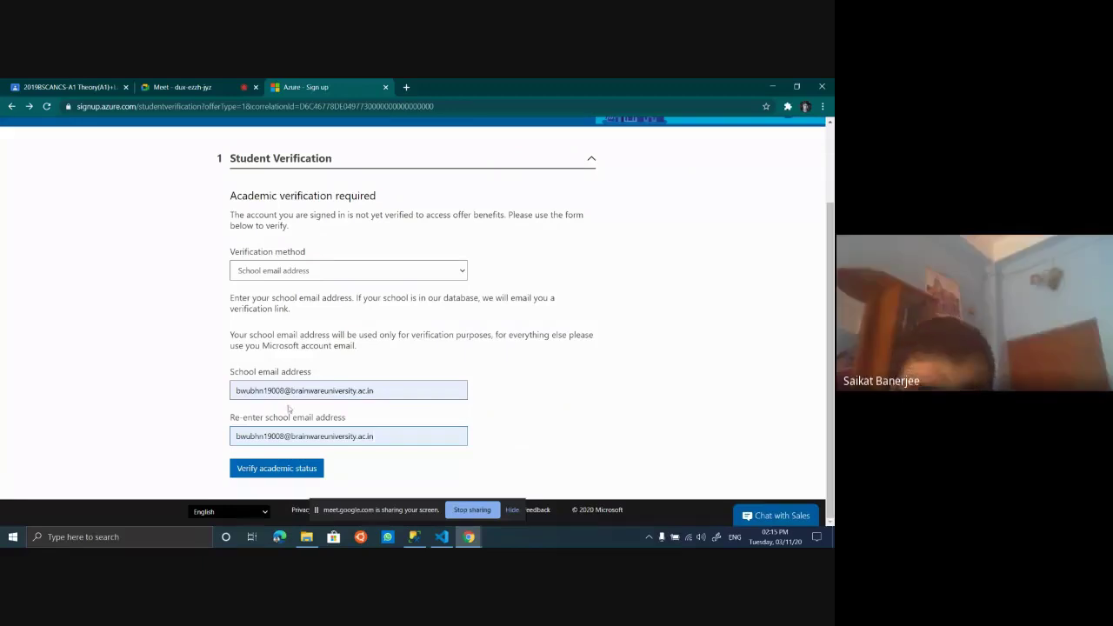
- Submit the school email for academic verification, then open a new blank browser tab
{"action": "left_click", "coordinate": [463, 273]}
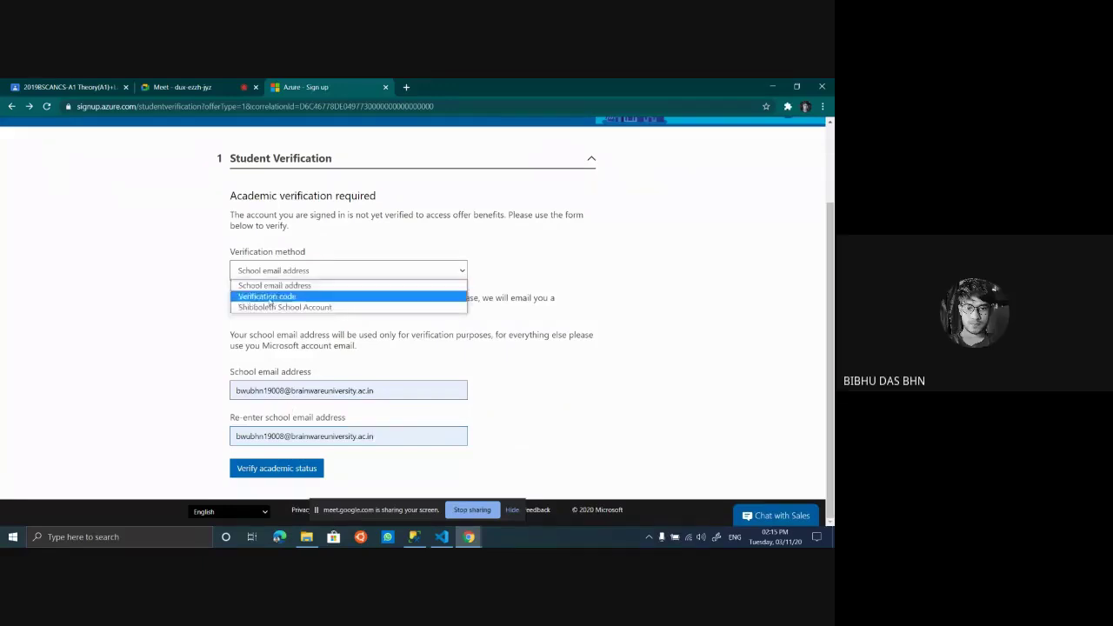
{"action": "left_click", "coordinate": [287, 287]}
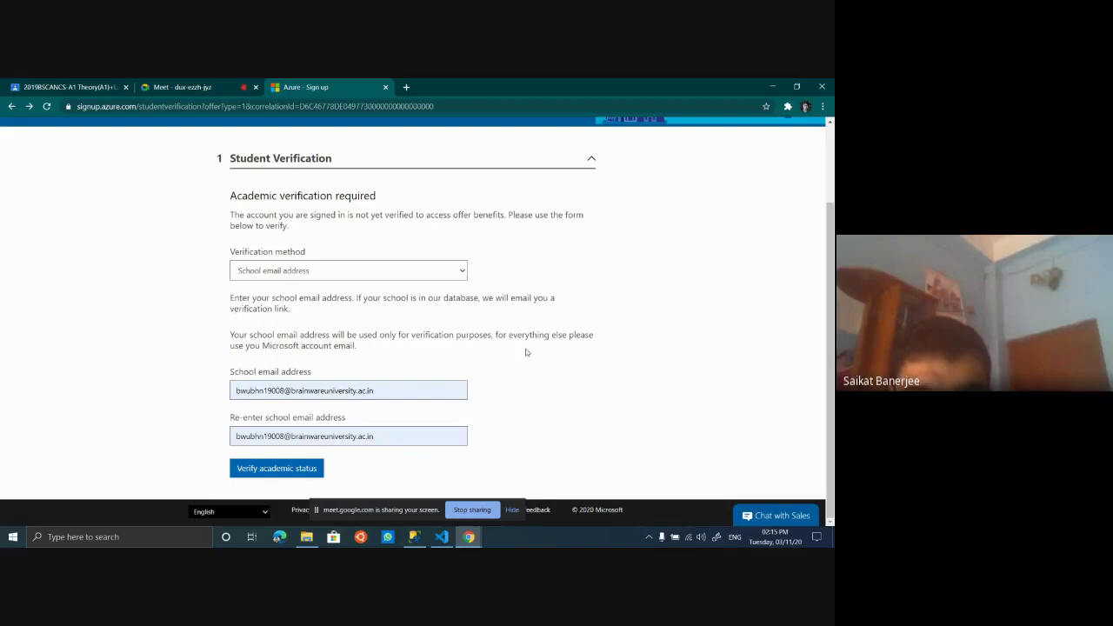
{"action": "left_click", "coordinate": [453, 274]}
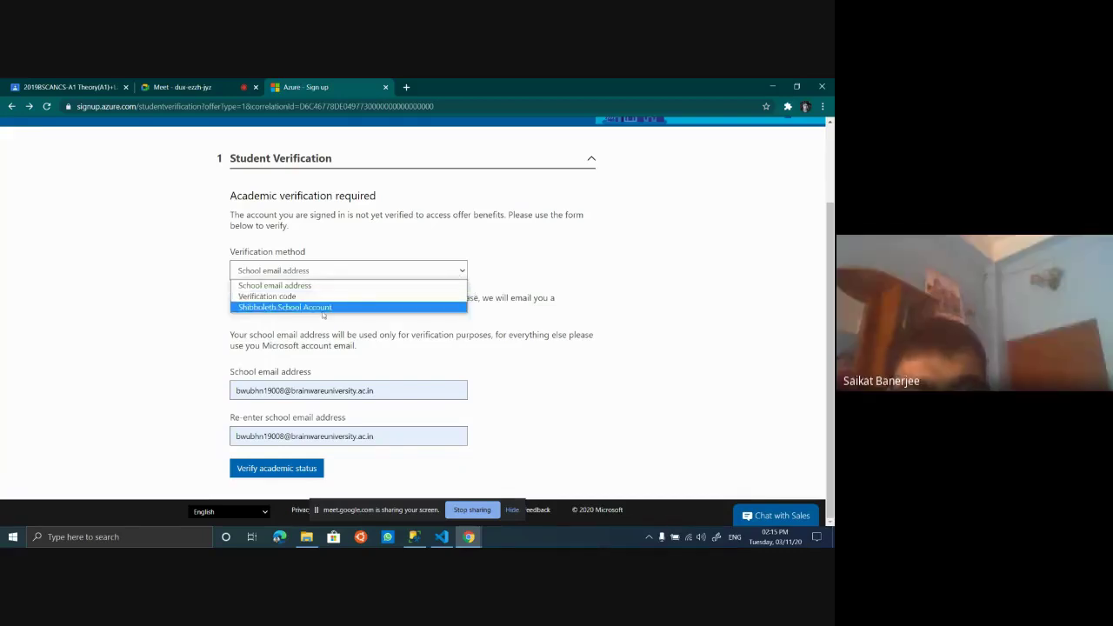
{"action": "left_click", "coordinate": [274, 285]}
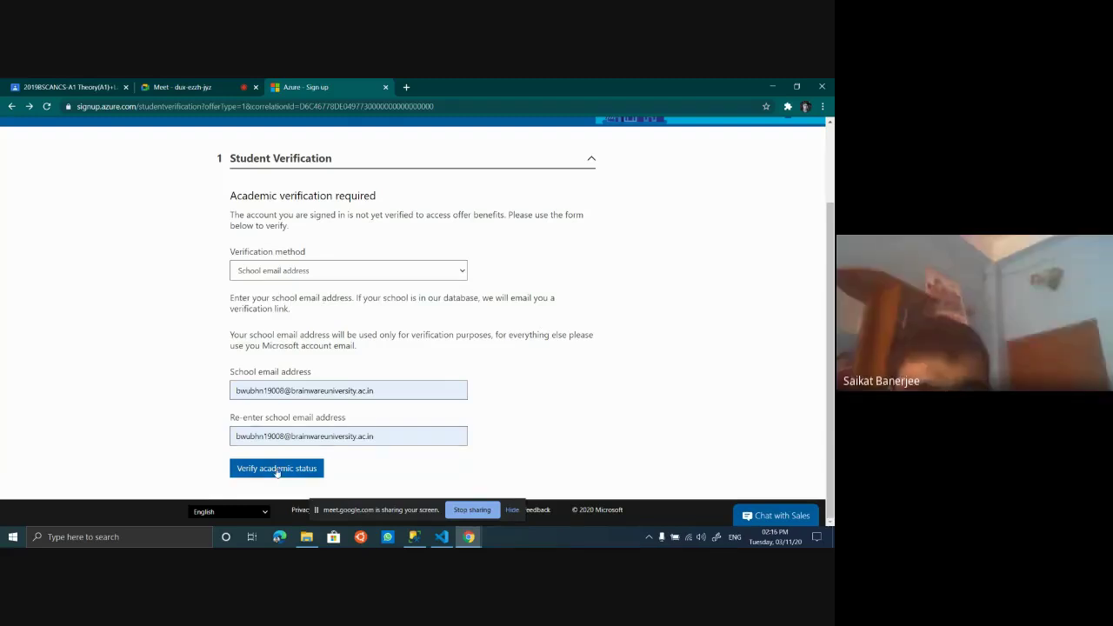
{"action": "left_click", "coordinate": [276, 470]}
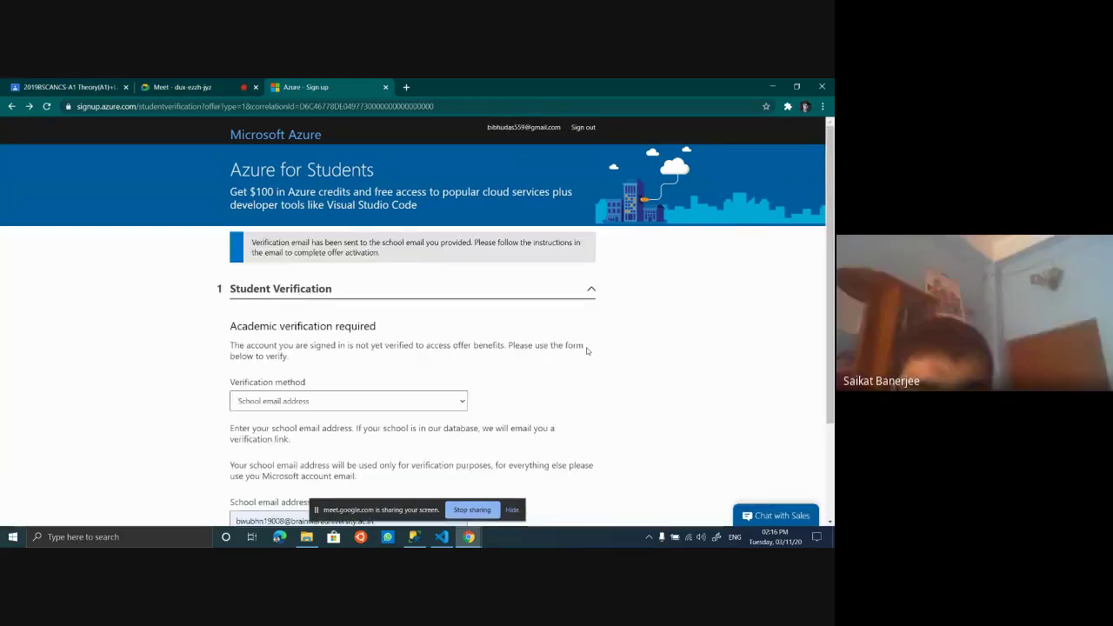
{"action": "scroll", "coordinate": [538, 359], "scroll_direction": "down", "scroll_amount": 1}
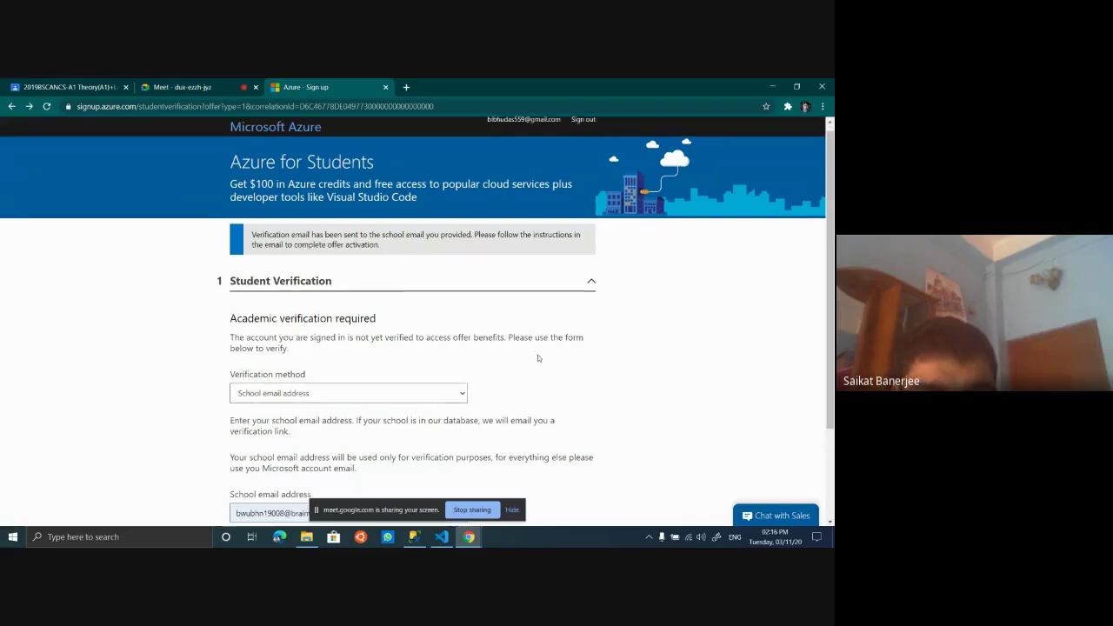
{"action": "scroll", "coordinate": [537, 358], "scroll_direction": "down", "scroll_amount": 3}
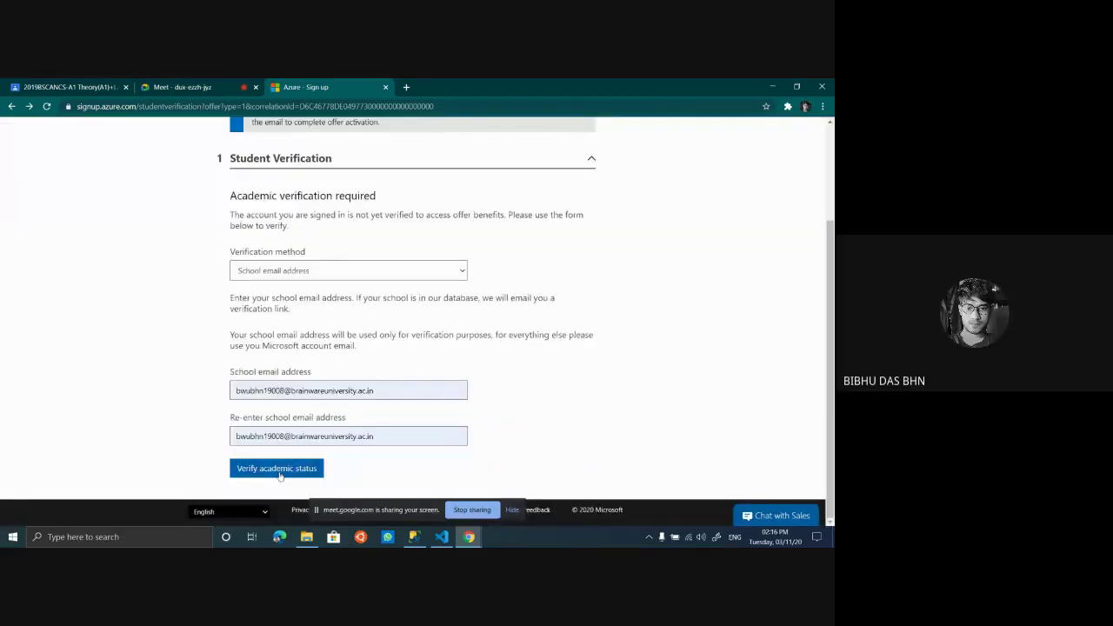
{"action": "left_click", "coordinate": [280, 474]}
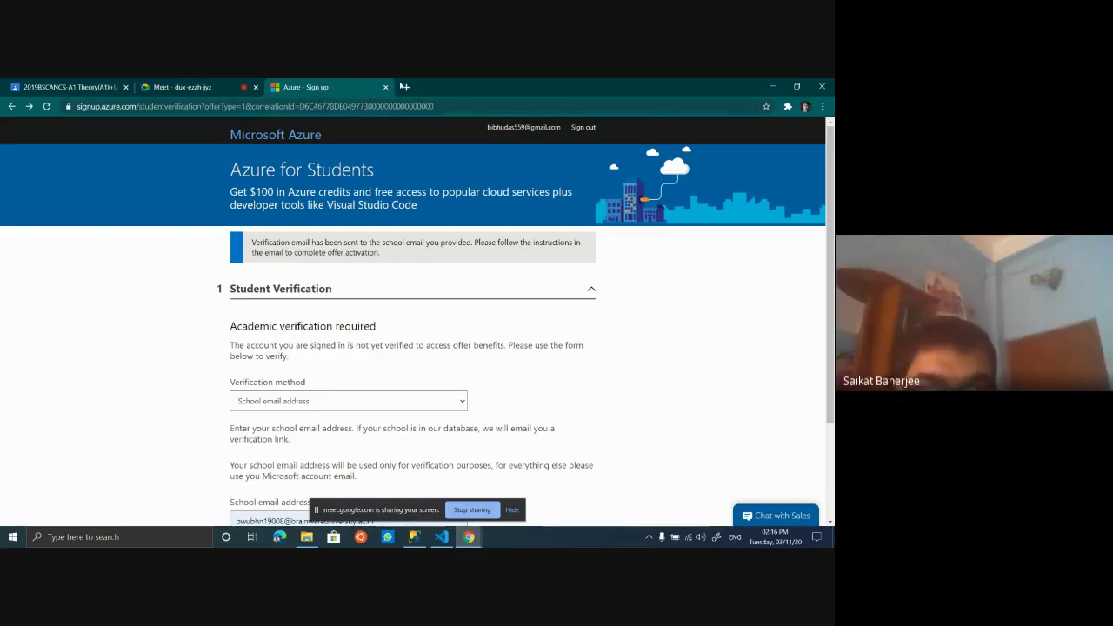
{"action": "left_click", "coordinate": [406, 86]}
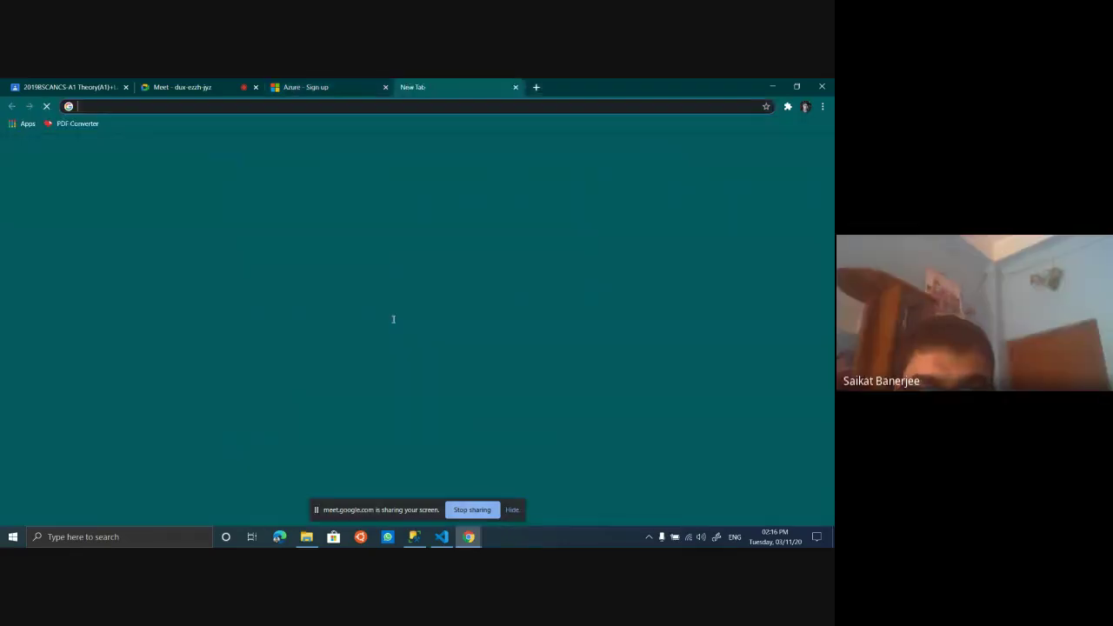
- In Gmail, open the Microsoft Academic Verification email and follow its verification link
{"action": "type", "text": "gmail"}
{"action": "key", "text": "Return"}
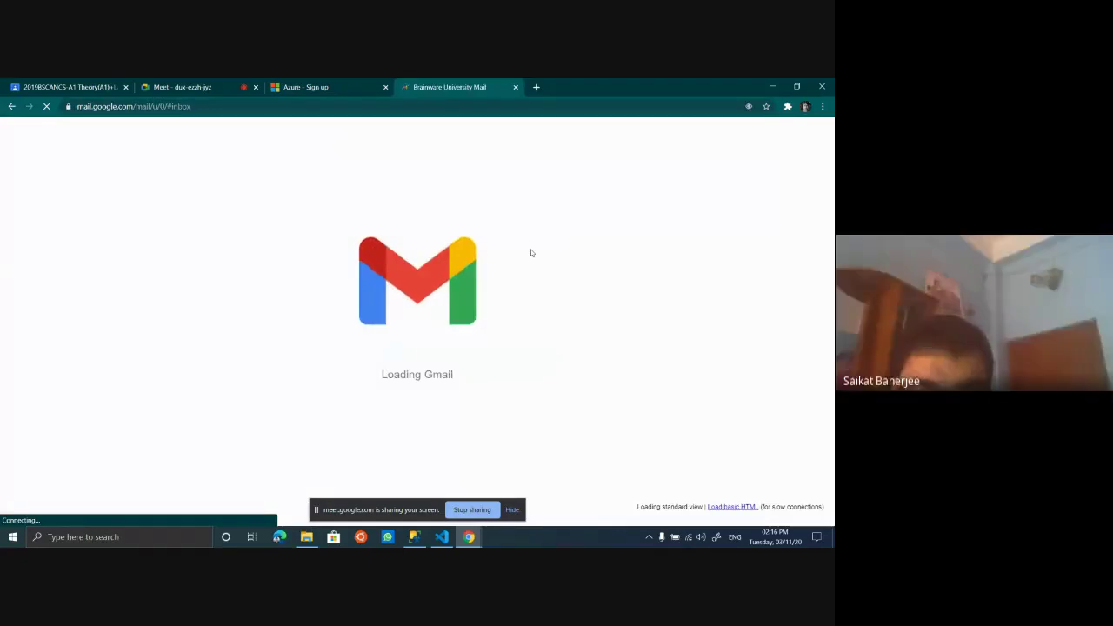
{"action": "left_click", "coordinate": [400, 189]}
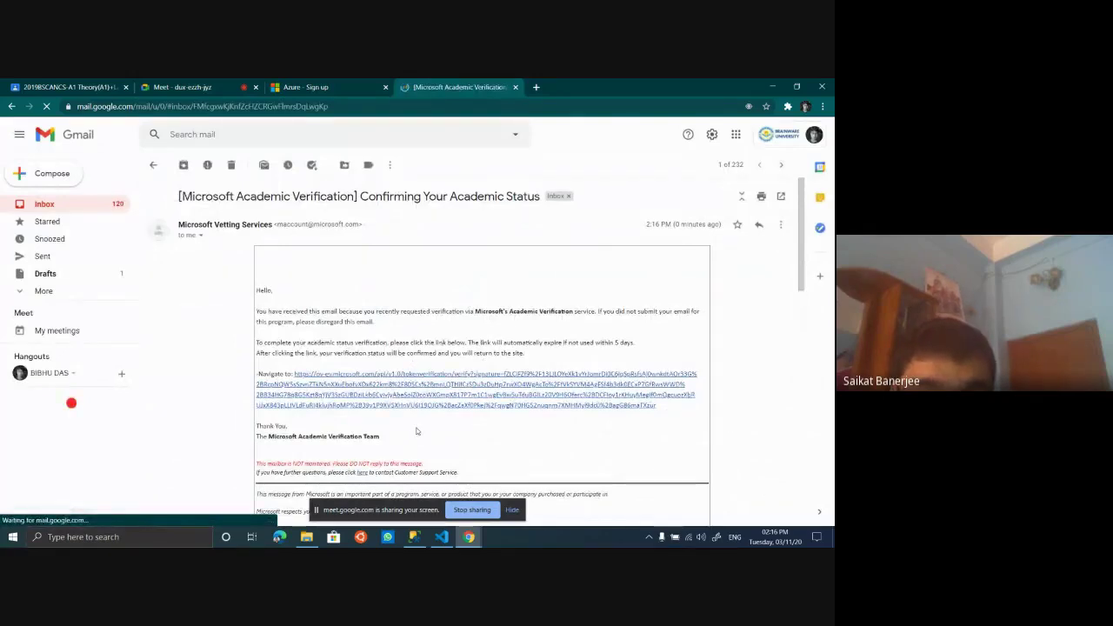
{"action": "scroll", "coordinate": [409, 447], "scroll_direction": "down", "scroll_amount": 2}
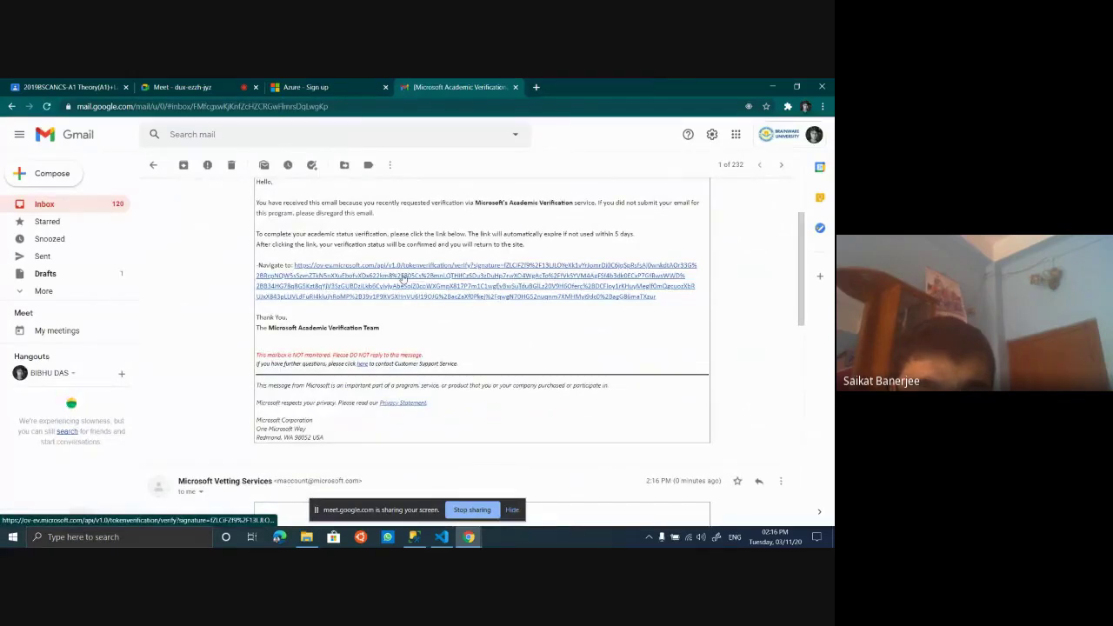
{"action": "left_click", "coordinate": [403, 278]}
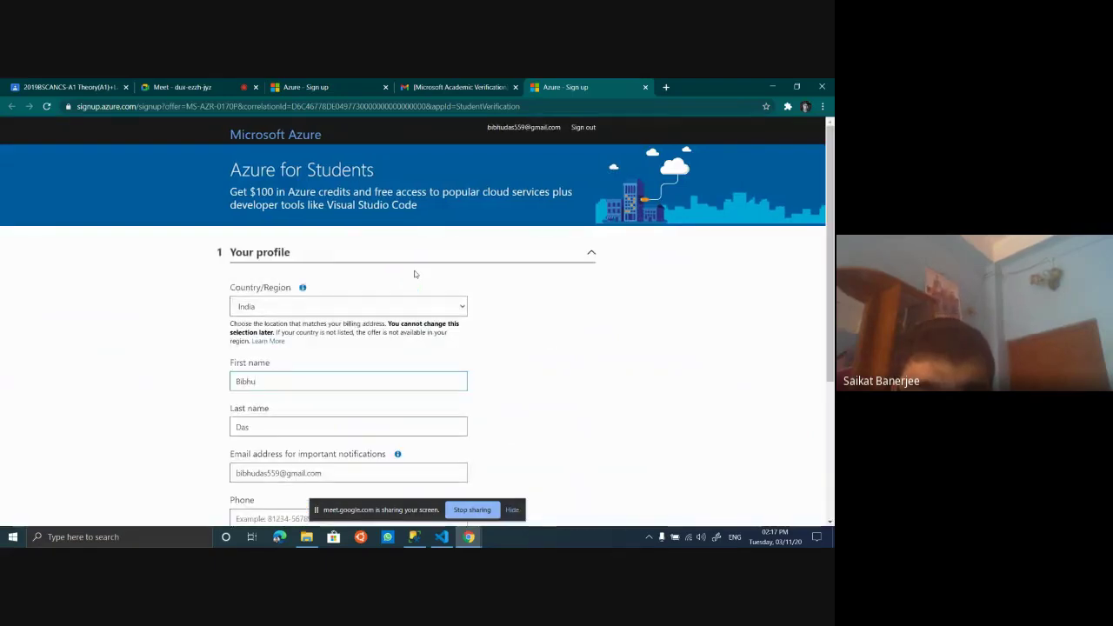
- Look over the notification email field on the Your profile form
{"action": "scroll", "coordinate": [409, 272], "scroll_direction": "down", "scroll_amount": 3}
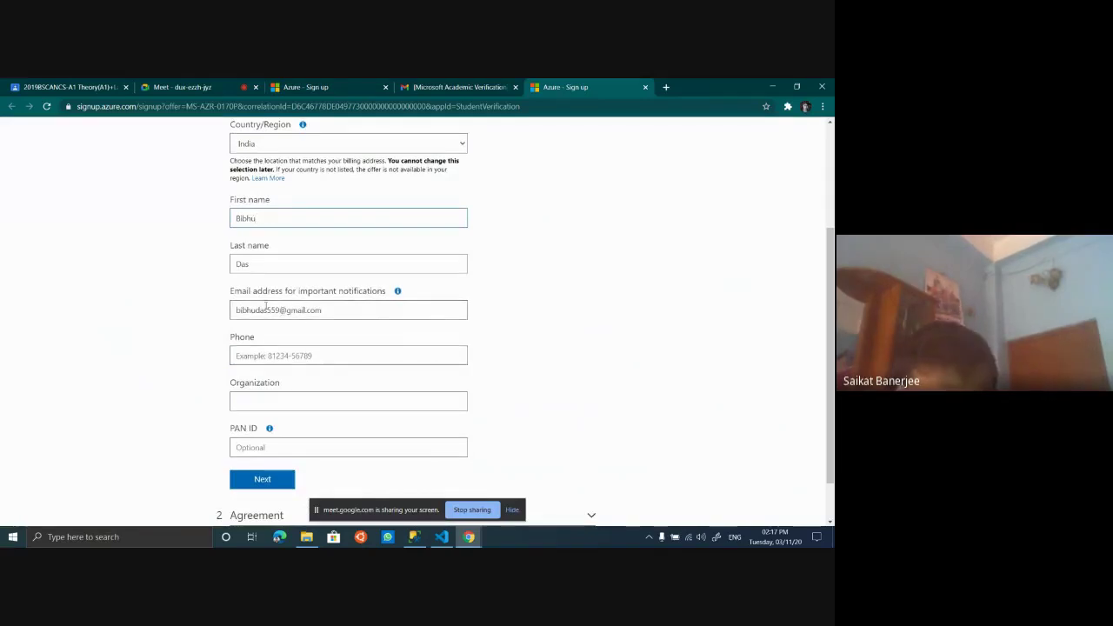
{"action": "left_click", "coordinate": [339, 310]}
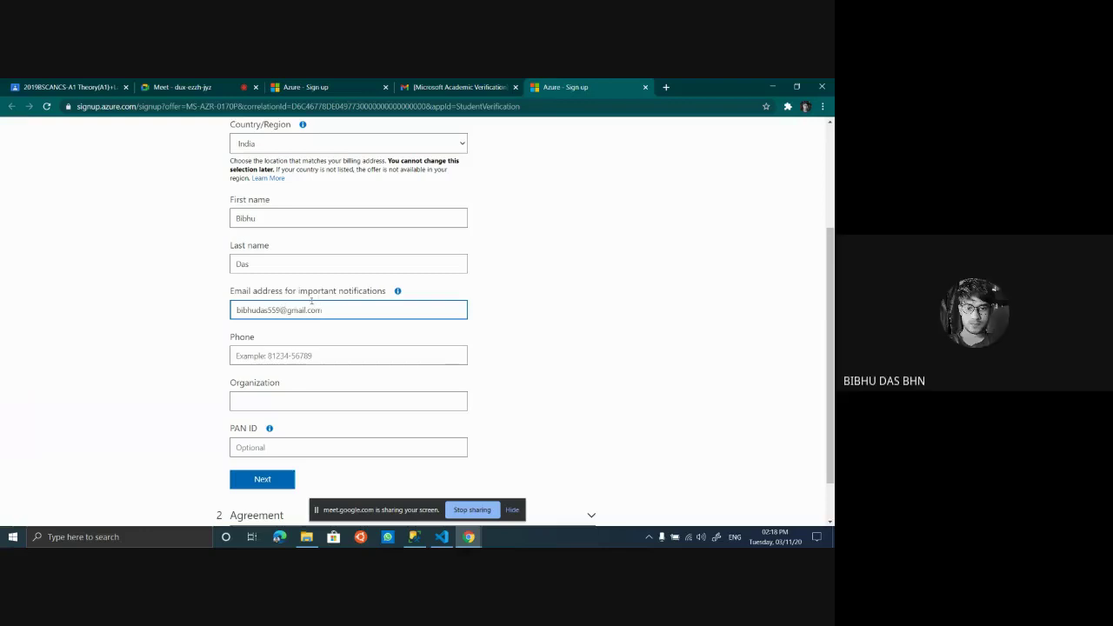
{"action": "left_click", "coordinate": [510, 293]}
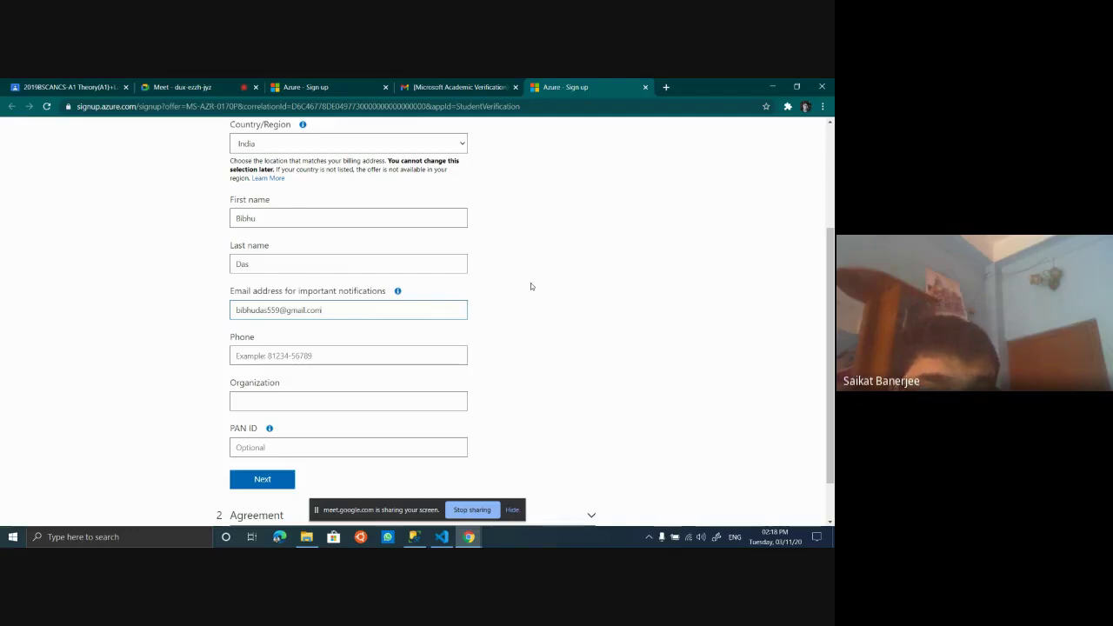
{"action": "scroll", "coordinate": [483, 253], "scroll_direction": "up", "scroll_amount": 1}
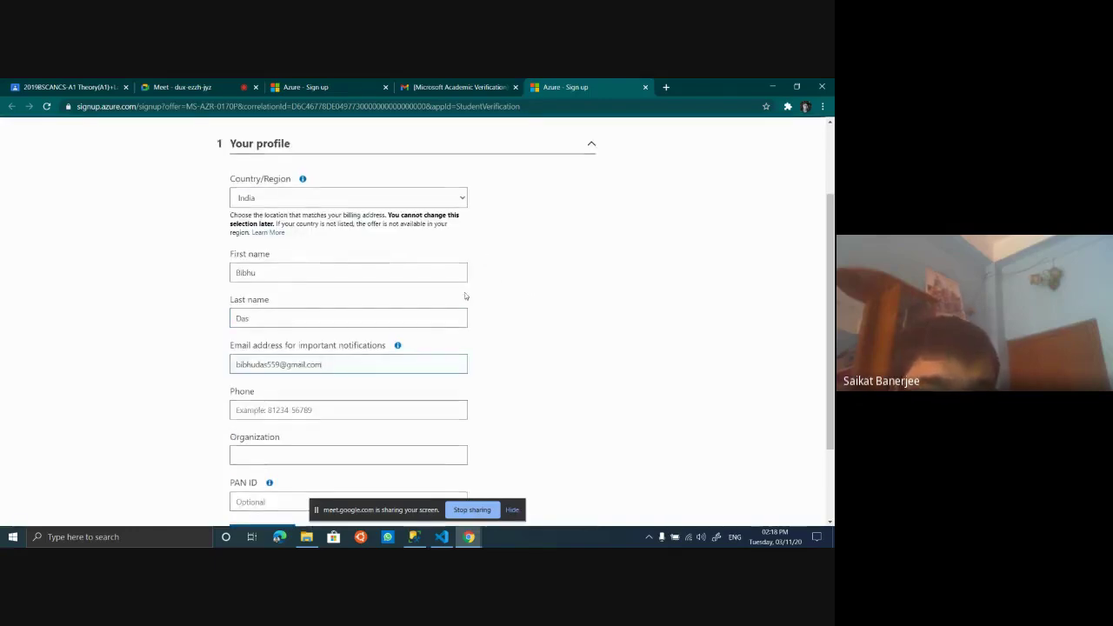
{"action": "mouse_move", "coordinate": [397, 345]}
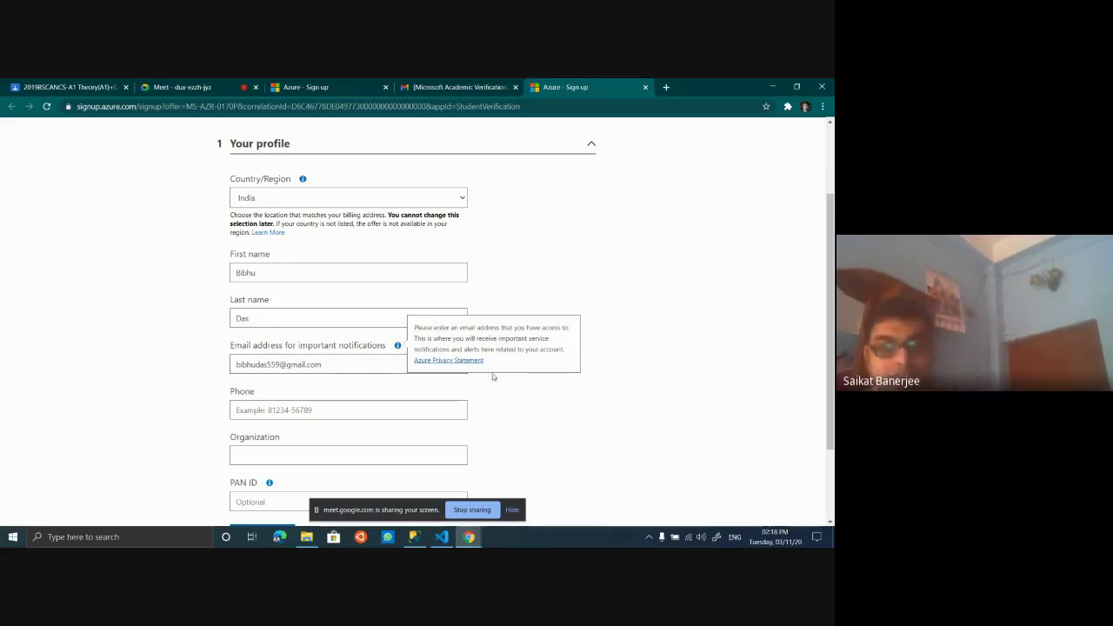
{"action": "scroll", "coordinate": [281, 340], "scroll_direction": "down", "scroll_amount": 1}
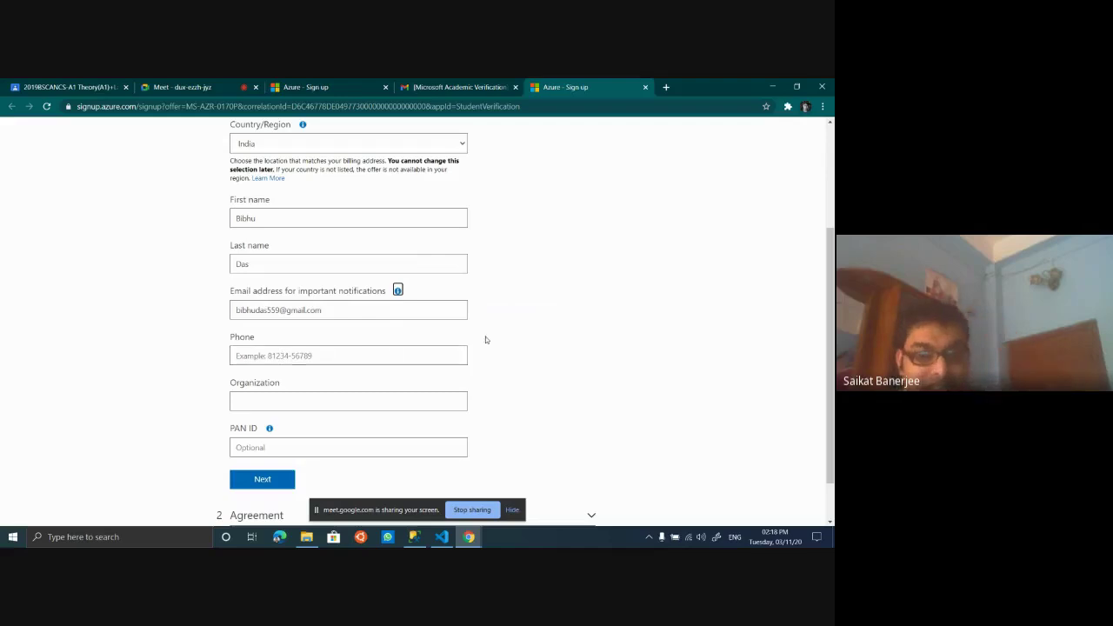
- Enter the phone number and organization 'Brainware University', then submit the profile
{"action": "left_click", "coordinate": [277, 356]}
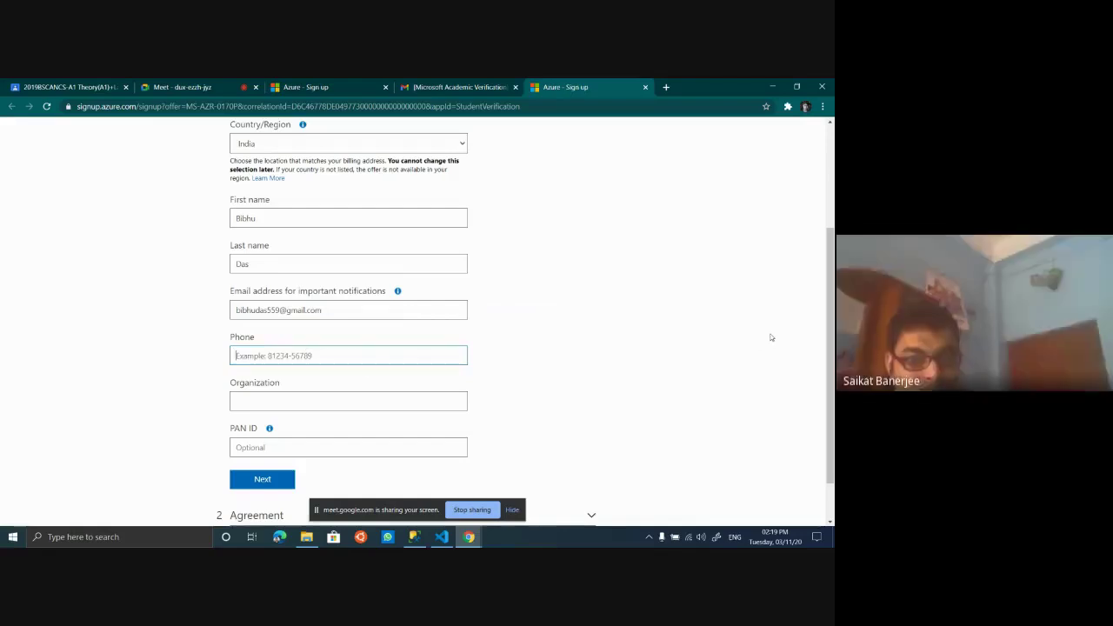
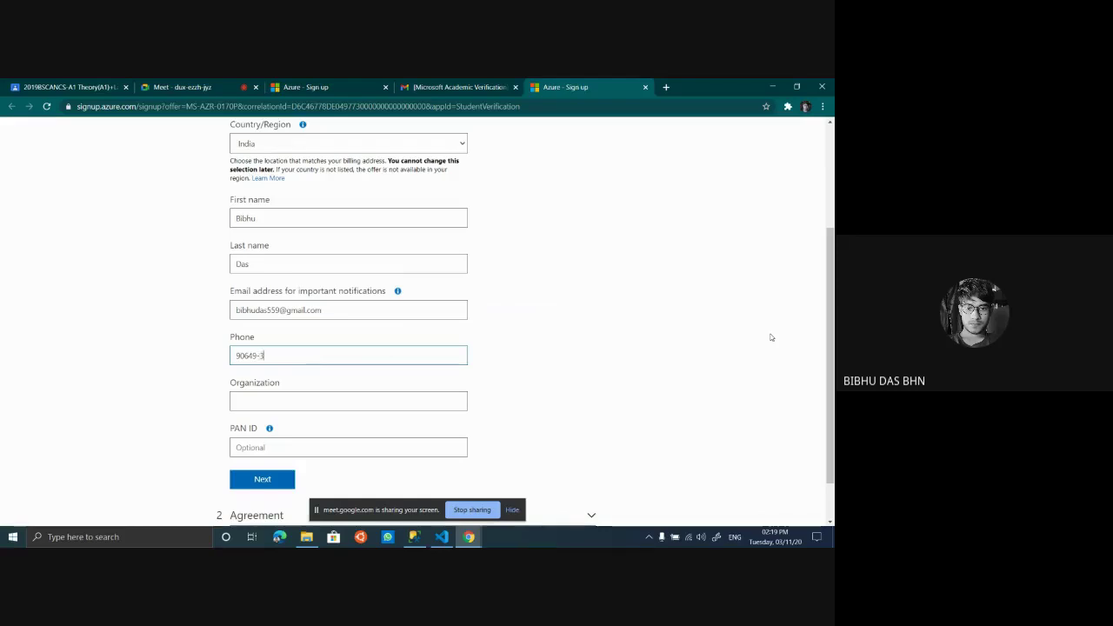
{"action": "key", "text": "Tab"}
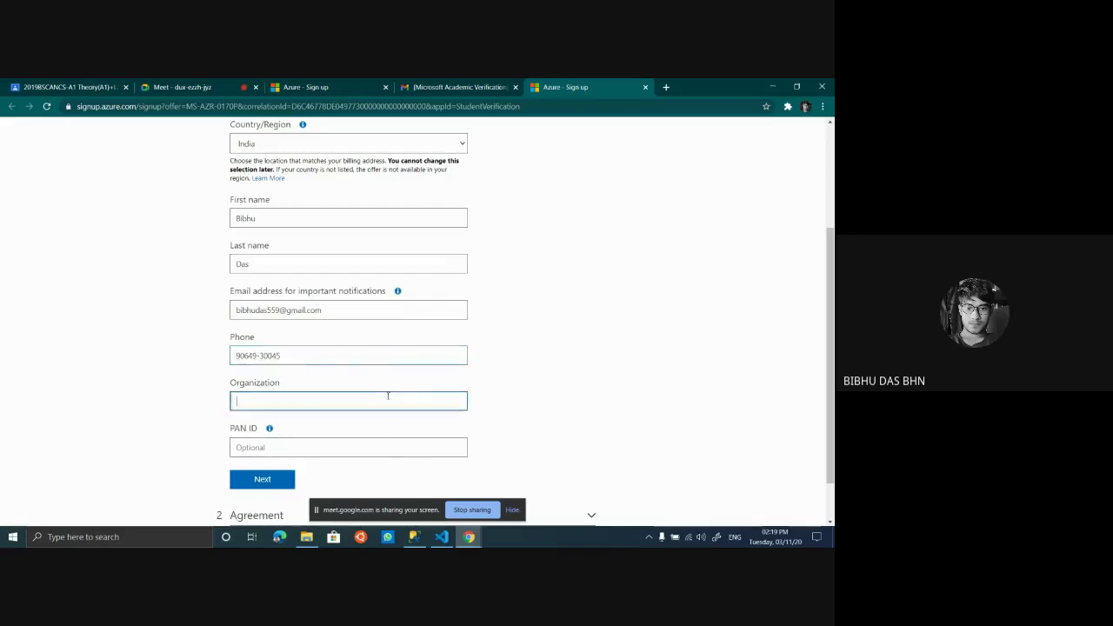
{"action": "type", "text": "B"}
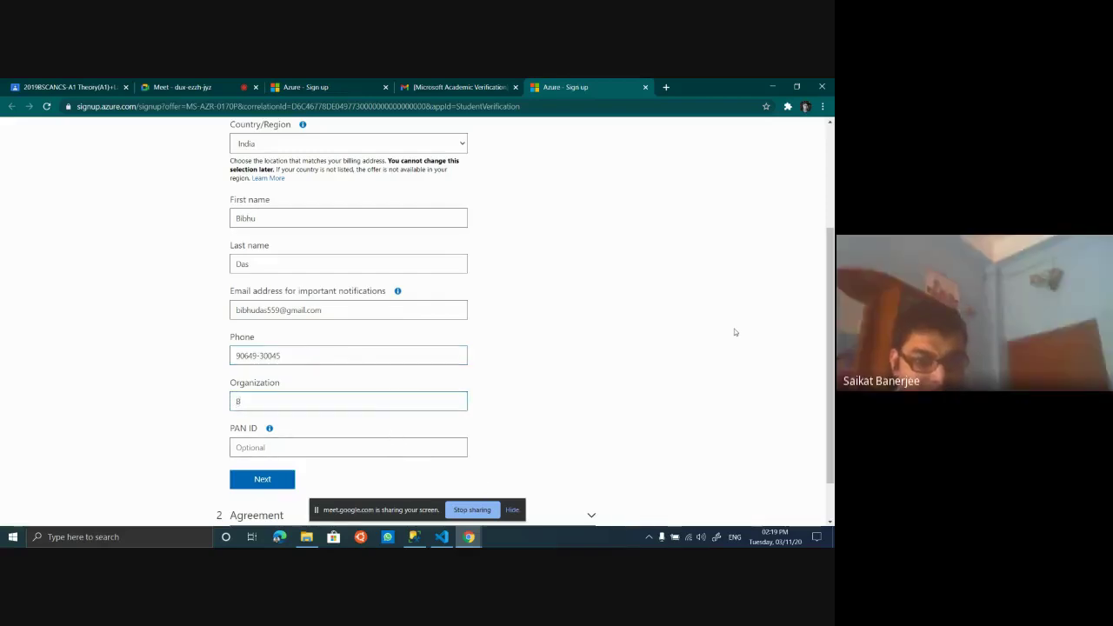
{"action": "type", "text": "iainware"}
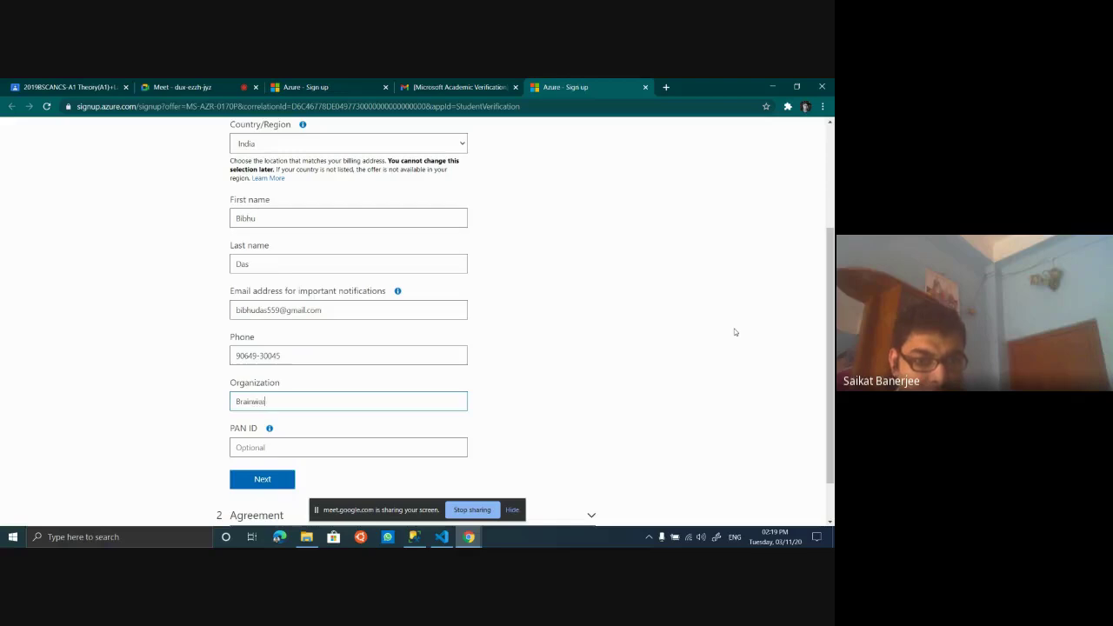
{"action": "type", "text": " univer"}
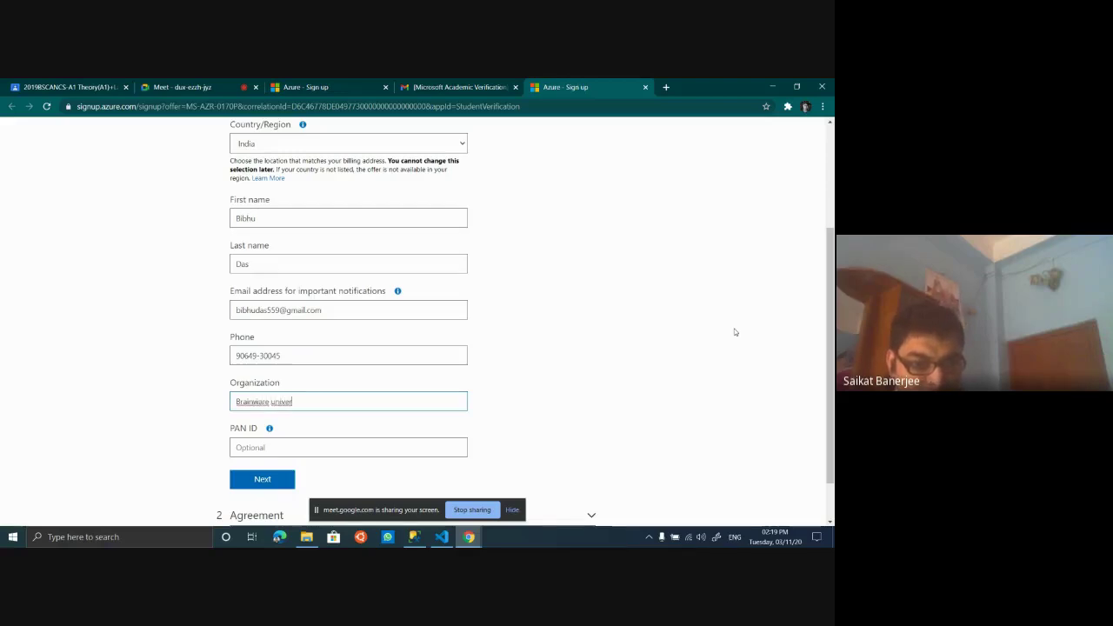
{"action": "type", "text": "sity"}
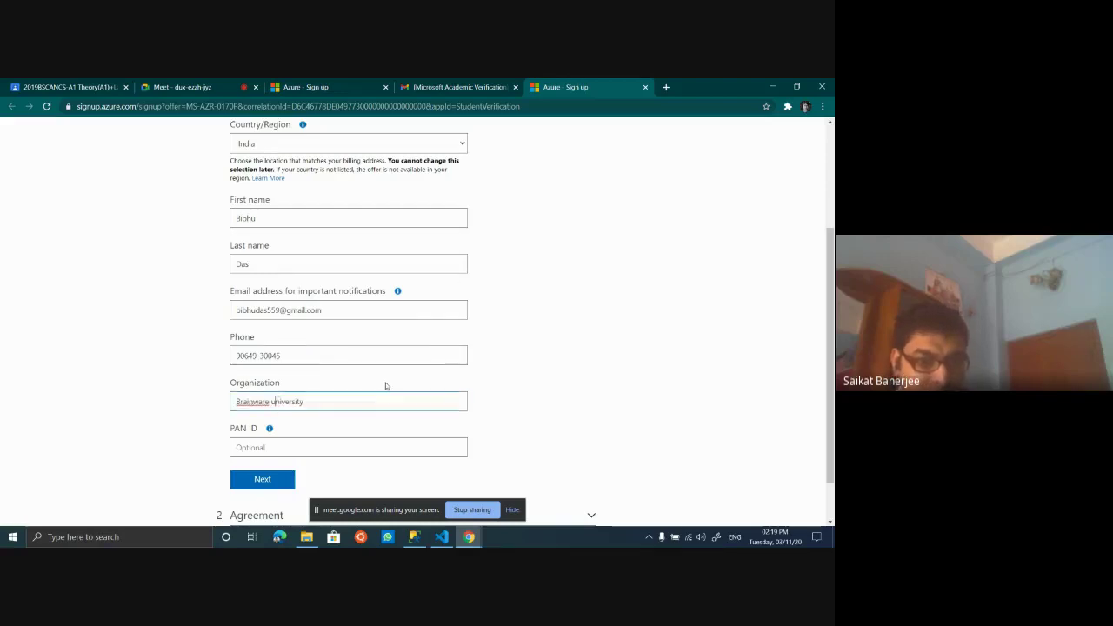
{"action": "key", "text": "ctrl+shift+Left"}
{"action": "type", "text": "University"}
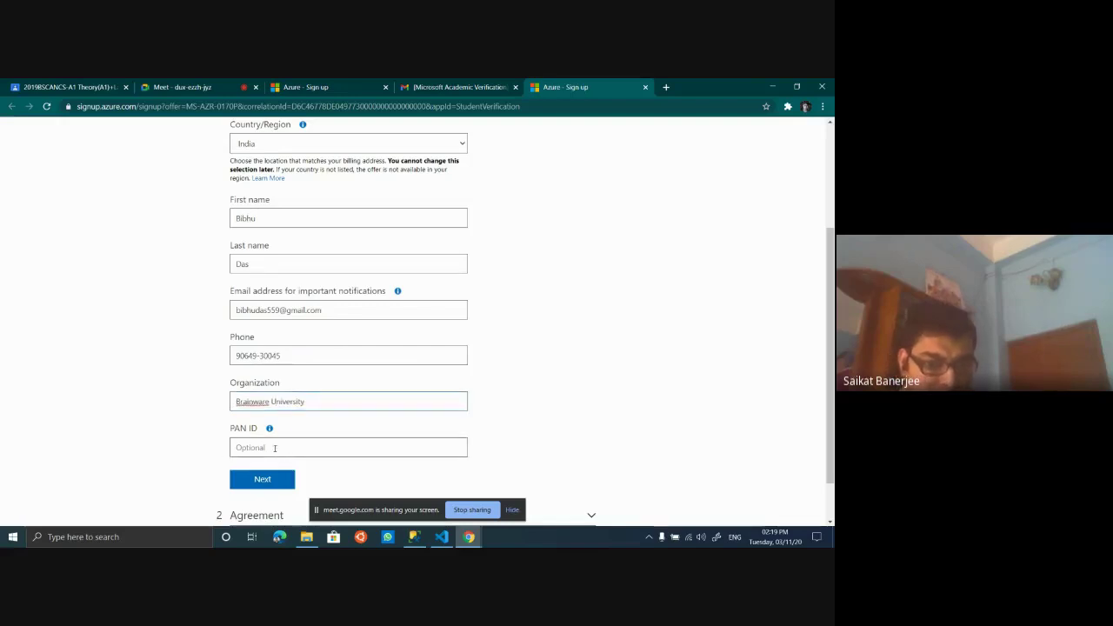
{"action": "left_click", "coordinate": [261, 484]}
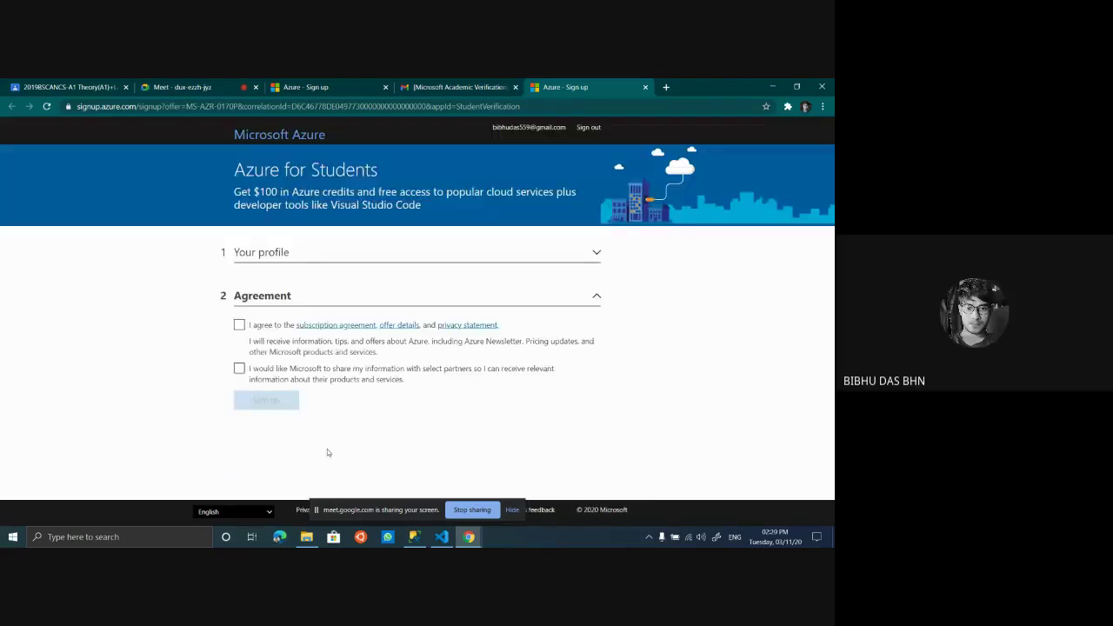
- Accept both agreement checkboxes, sign up for Azure for Students, and dismiss the feedback survey
{"action": "left_click", "coordinate": [239, 325]}
{"action": "left_click", "coordinate": [238, 370]}
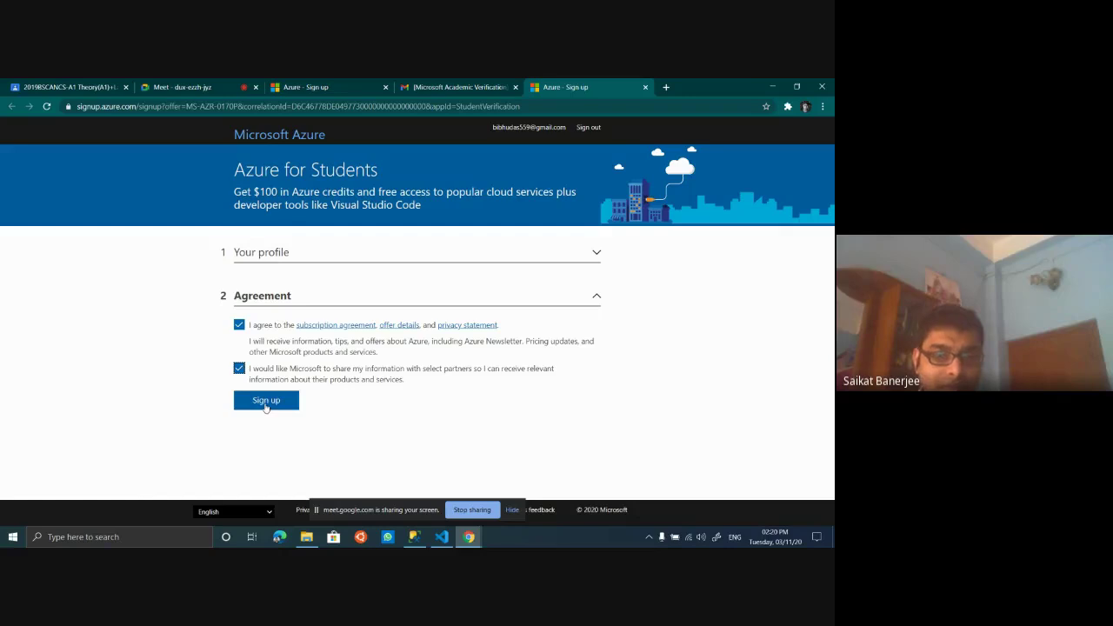
{"action": "left_click", "coordinate": [266, 401]}
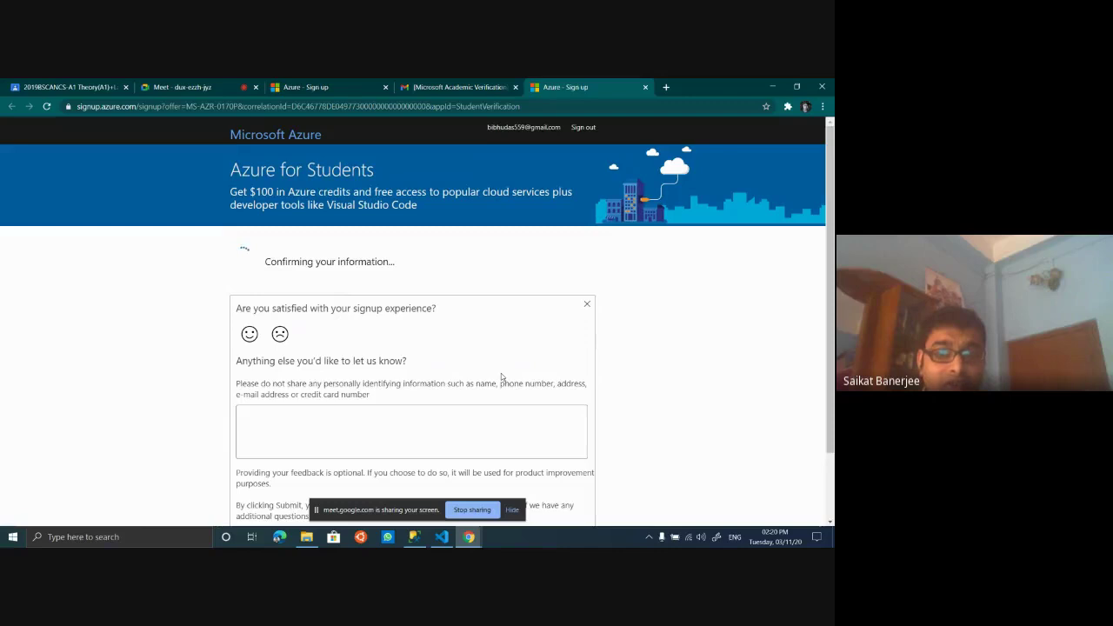
{"action": "scroll", "coordinate": [501, 369], "scroll_direction": "down", "scroll_amount": 1}
{"action": "scroll", "coordinate": [501, 359], "scroll_direction": "up", "scroll_amount": 1}
{"action": "scroll", "coordinate": [501, 359], "scroll_direction": "down", "scroll_amount": 1}
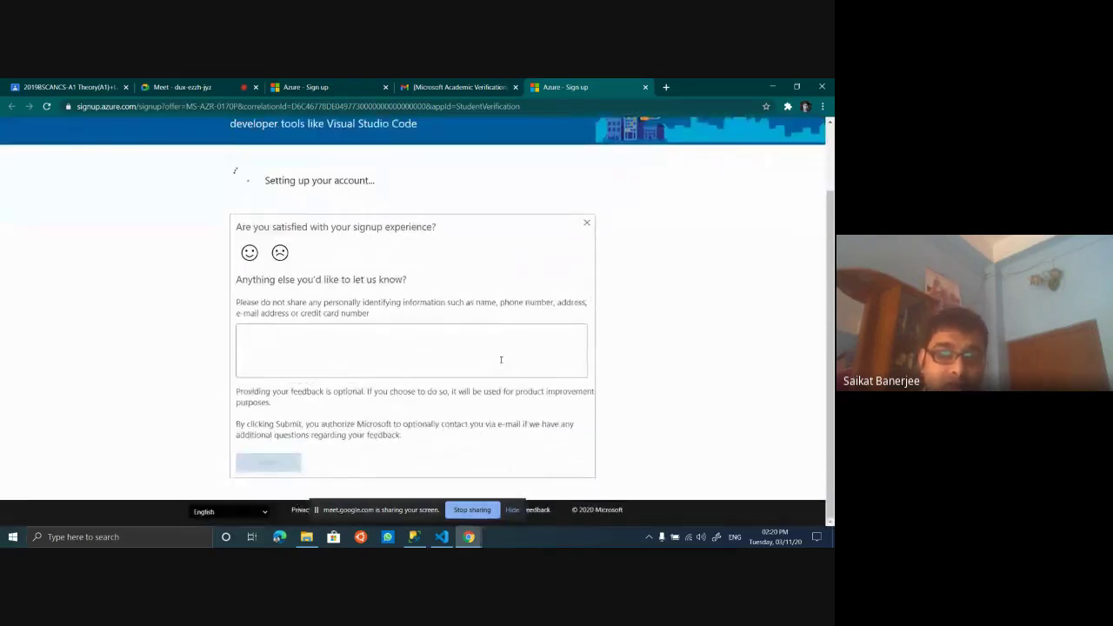
{"action": "left_click", "coordinate": [587, 223]}
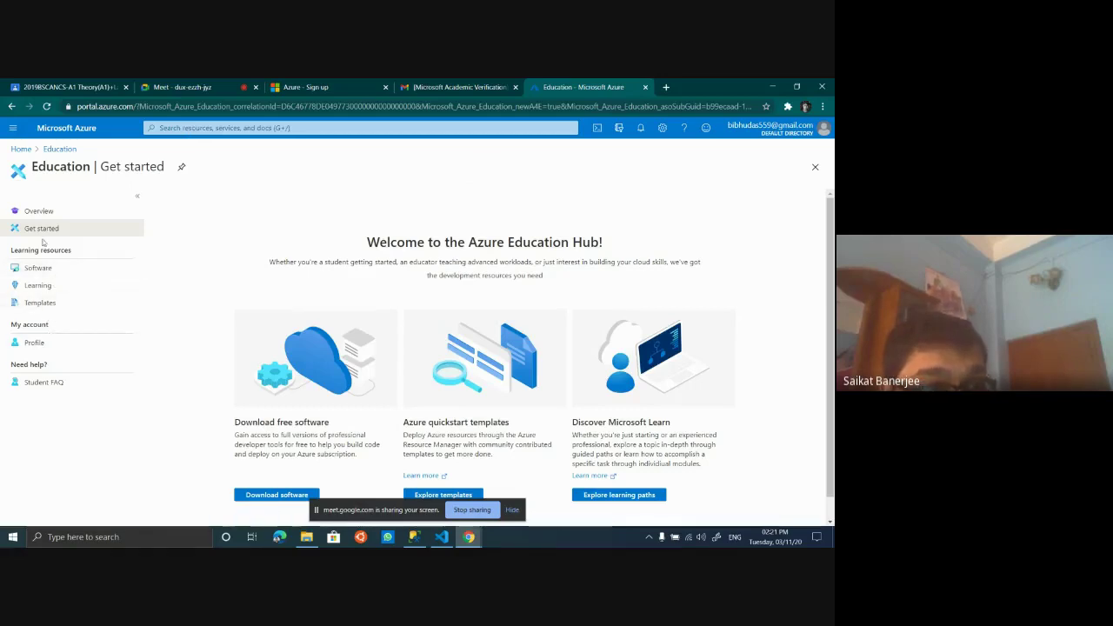
- Go to the portal Home page and start creating a new resource group
{"action": "left_click", "coordinate": [21, 150]}
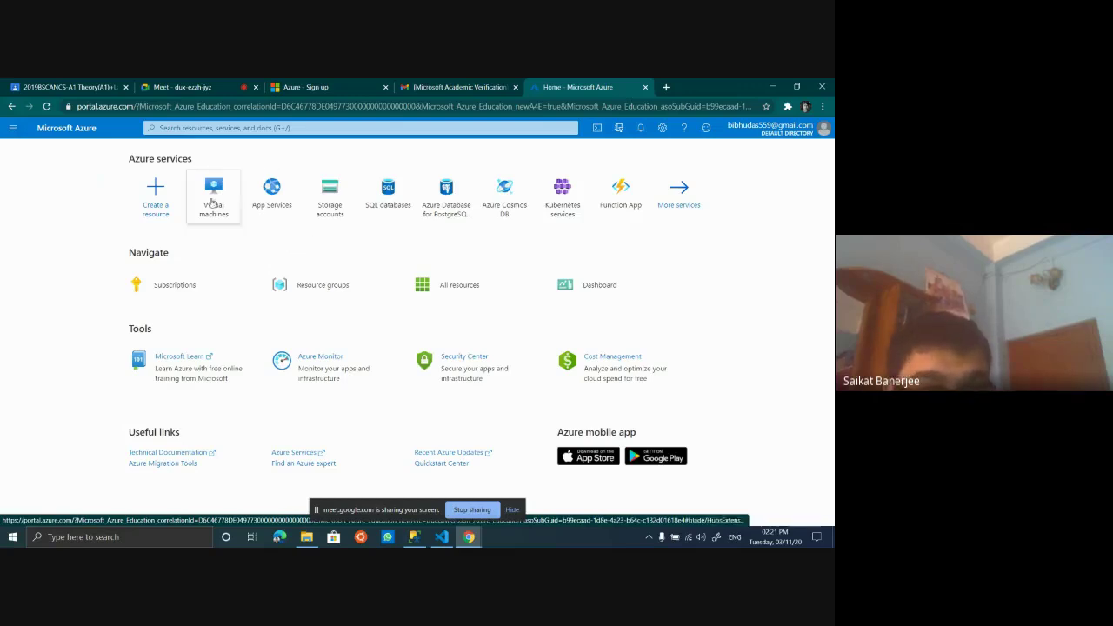
{"action": "left_click", "coordinate": [156, 189]}
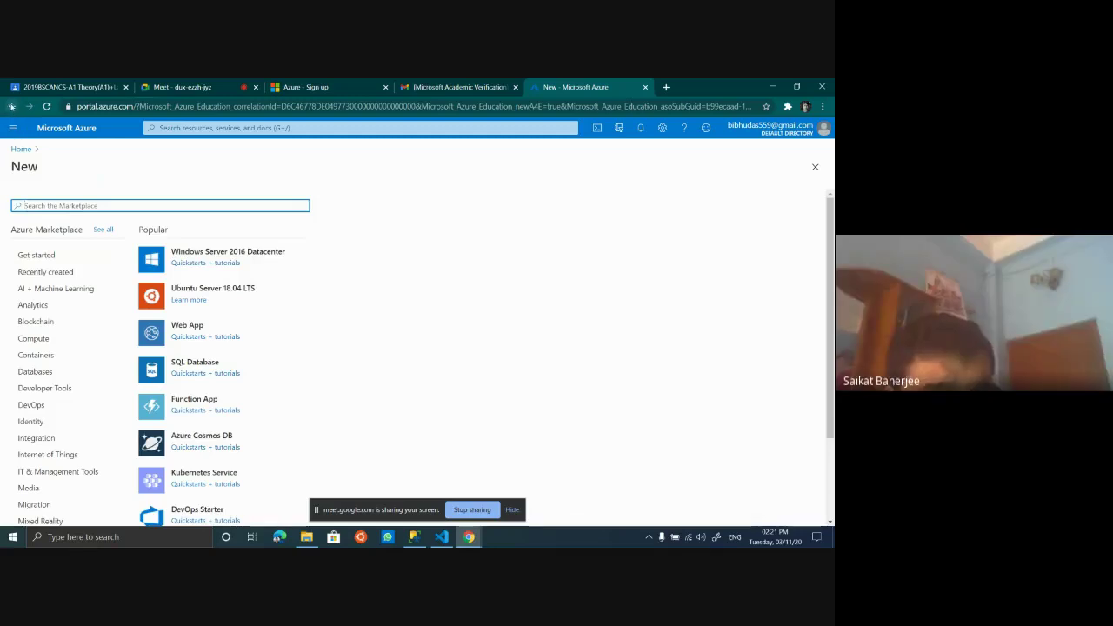
{"action": "left_click", "coordinate": [21, 149]}
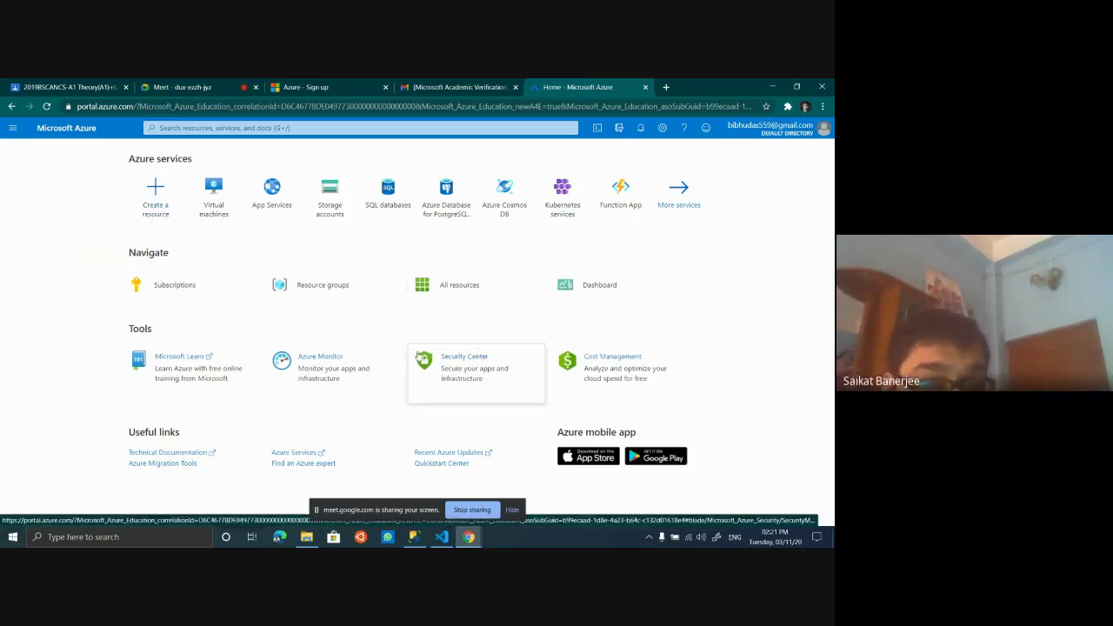
{"action": "mouse_move", "coordinate": [168, 289]}
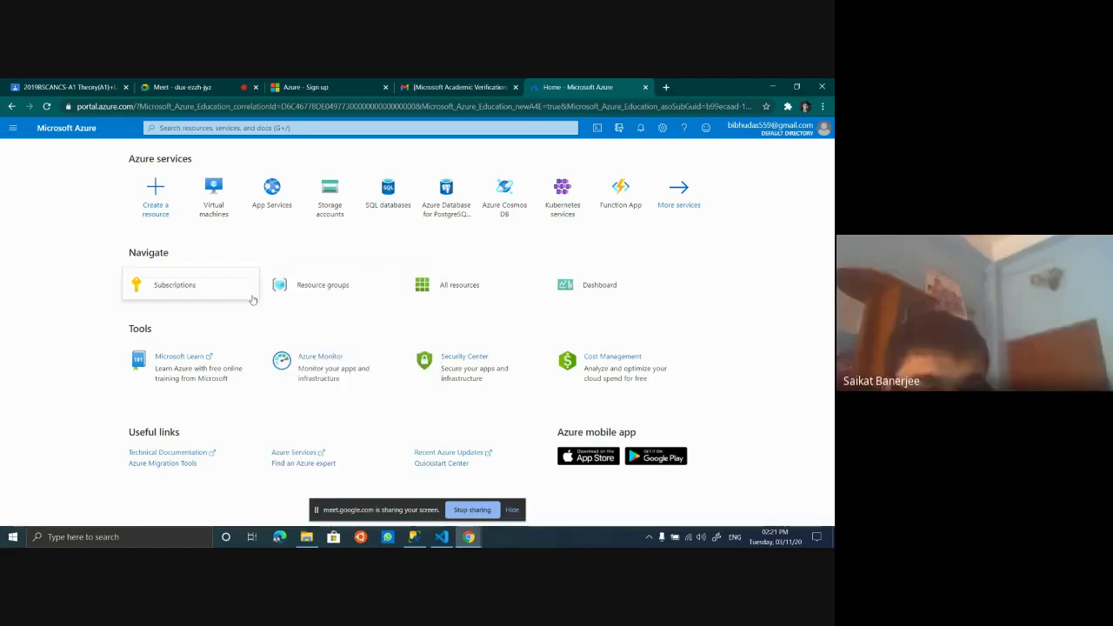
{"action": "mouse_move", "coordinate": [292, 292]}
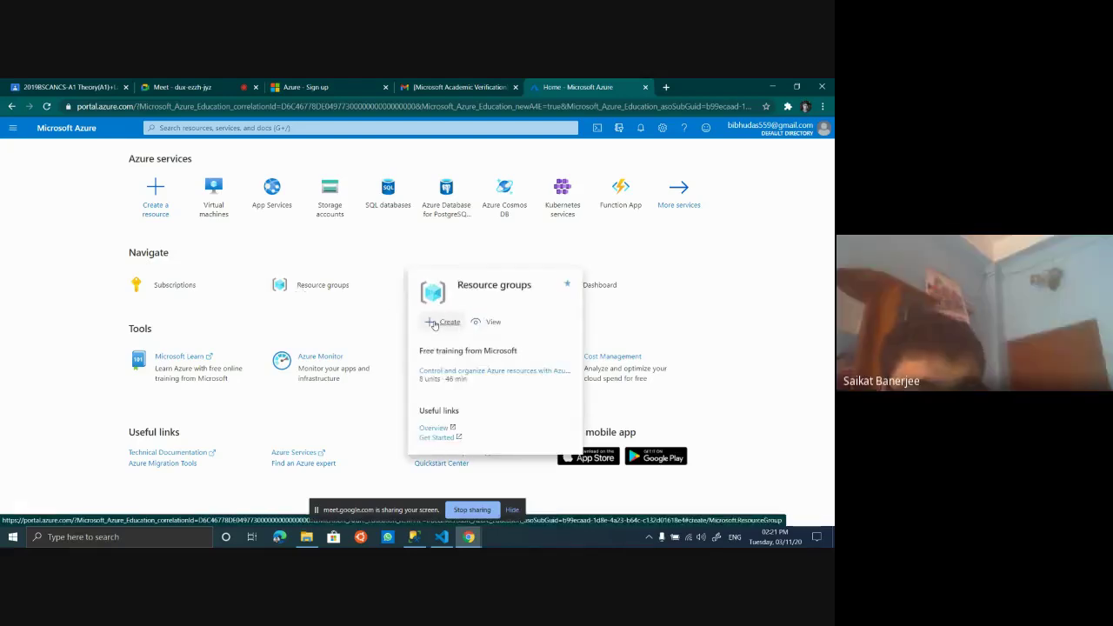
{"action": "left_click", "coordinate": [434, 324]}
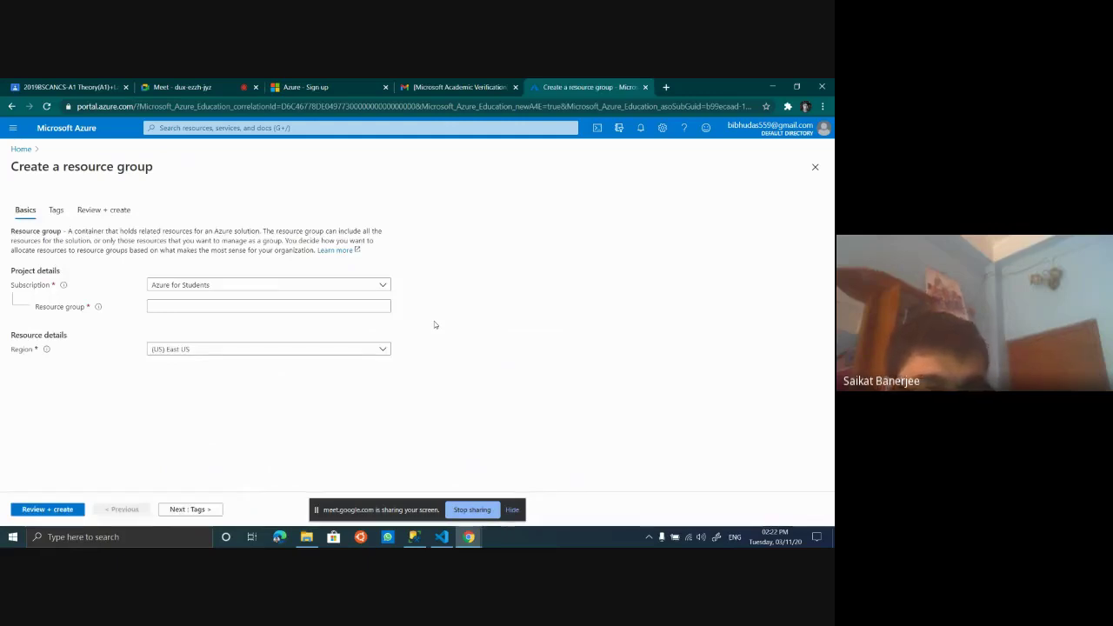
- Create resource group 'rg-bibhu' in (US) East US after it passes validation
{"action": "left_click", "coordinate": [164, 305]}
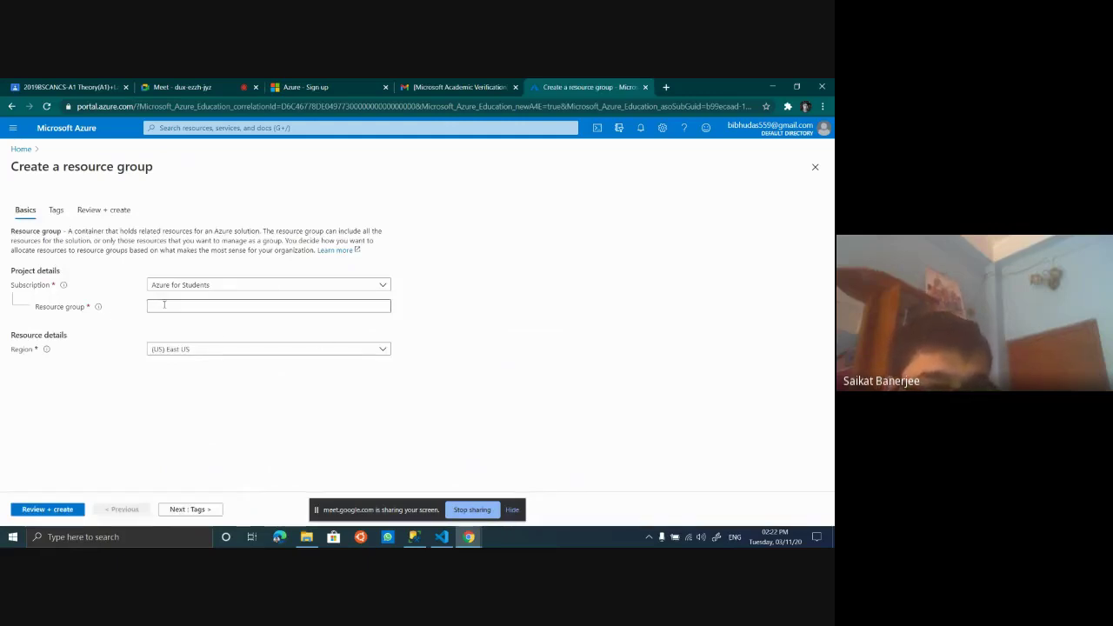
{"action": "left_click", "coordinate": [164, 304]}
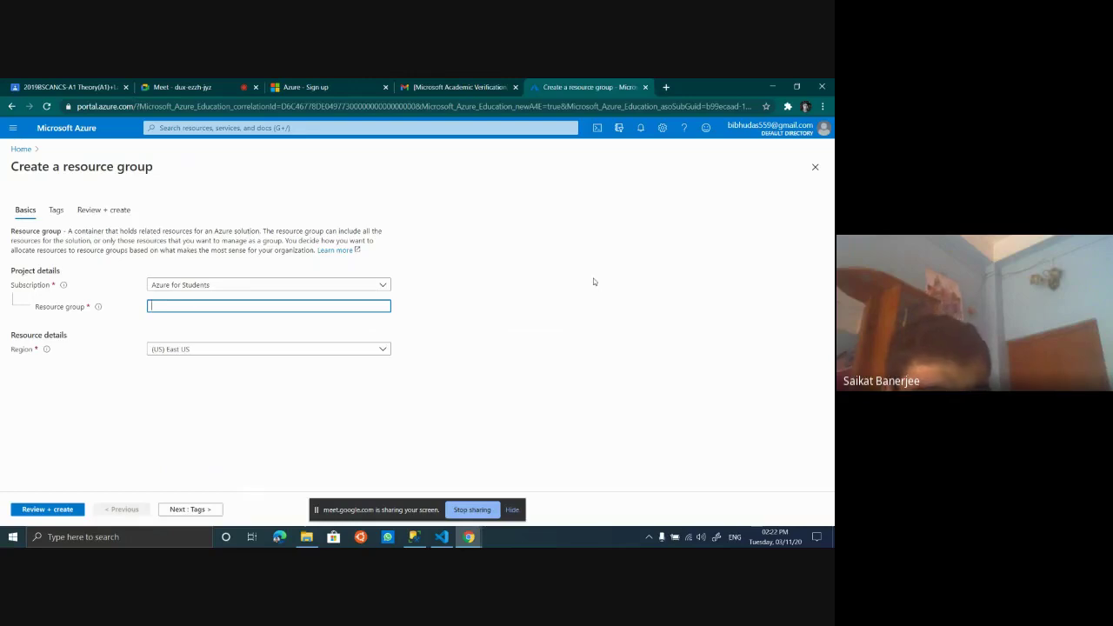
{"action": "type", "text": "RG-B"}
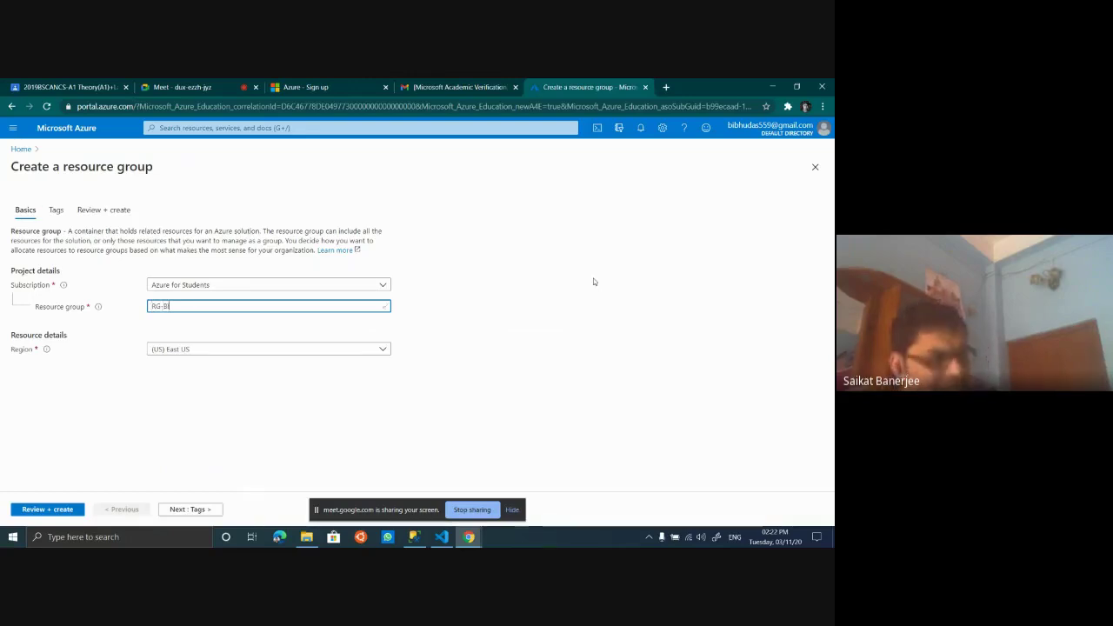
{"action": "key", "text": "BackSpace"}
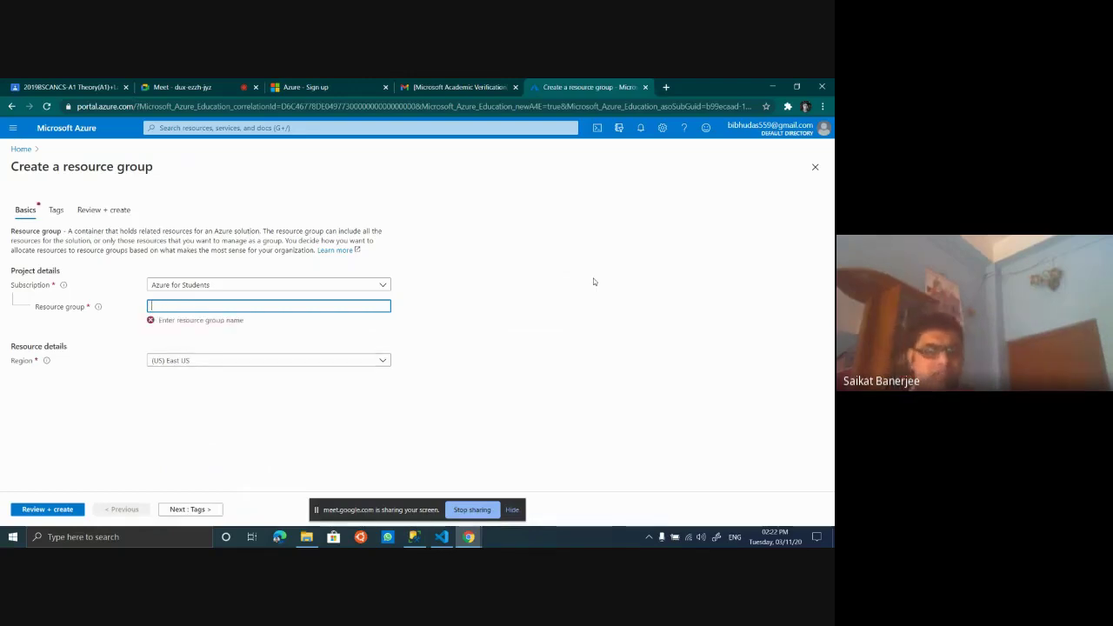
{"action": "type", "text": "rg"}
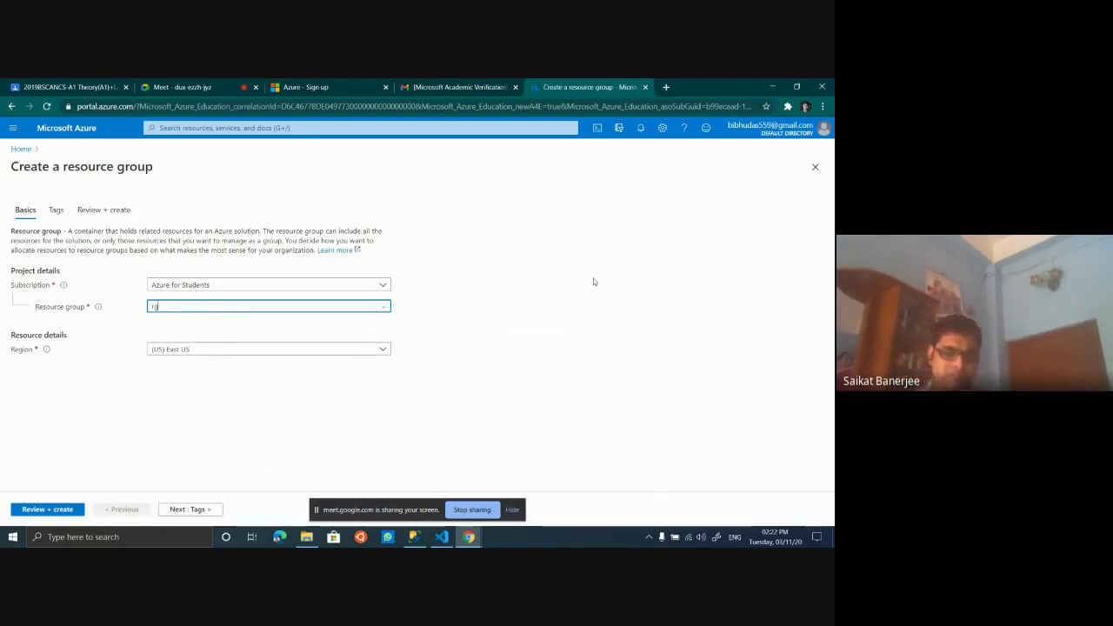
{"action": "type", "text": "-bibhu"}
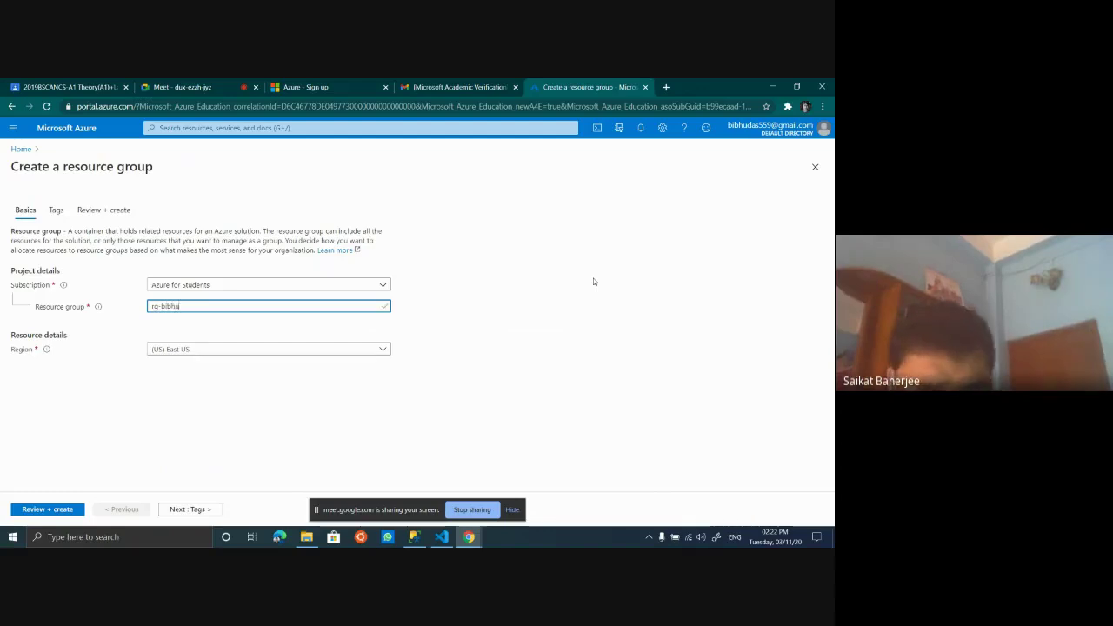
{"action": "left_click", "coordinate": [382, 351]}
{"action": "left_click", "coordinate": [380, 352]}
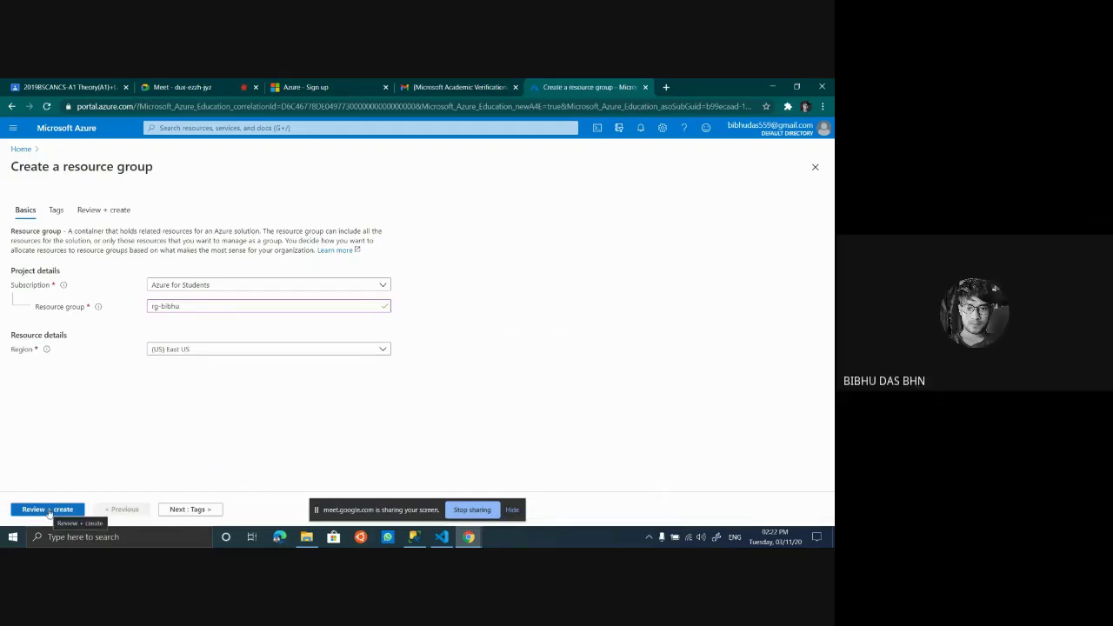
{"action": "left_click", "coordinate": [49, 510]}
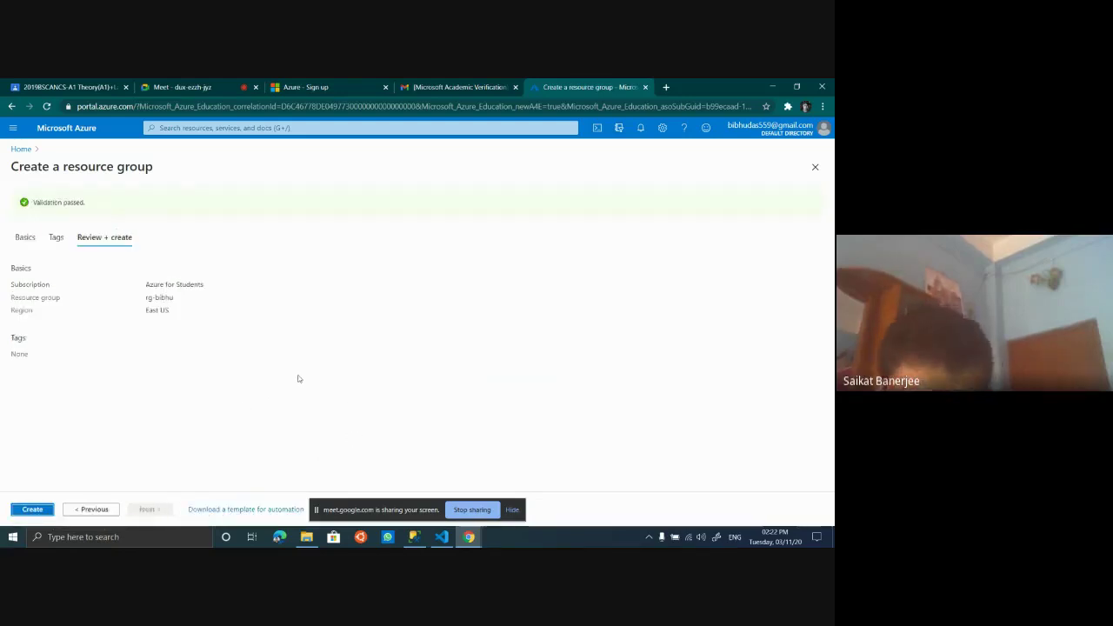
{"action": "left_click_drag", "start_coordinate": [365, 509], "coordinate": [624, 414]}
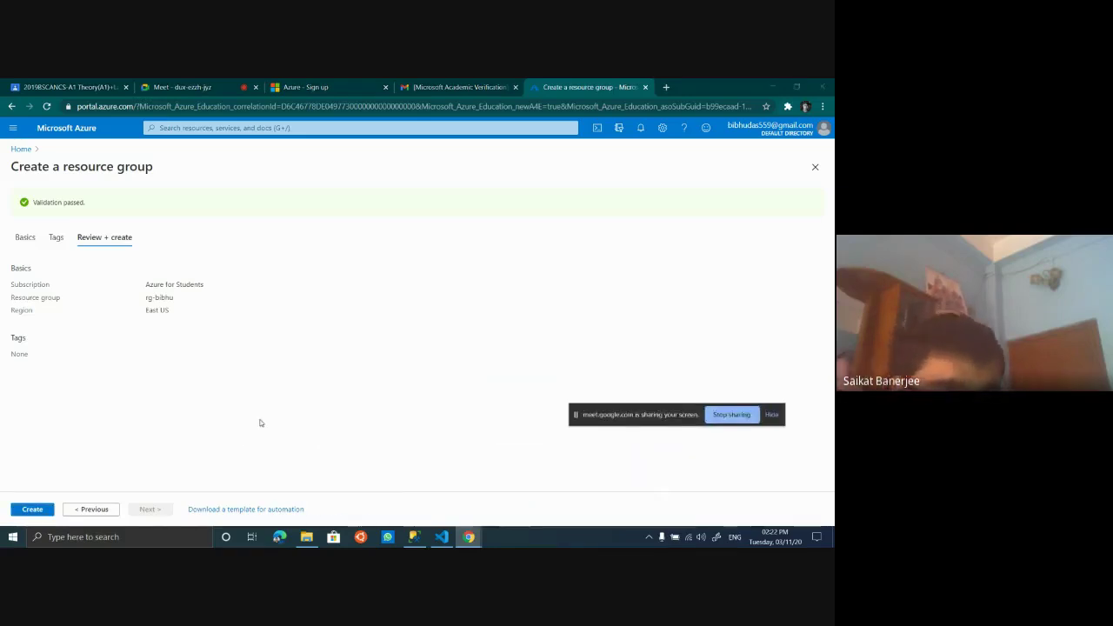
{"action": "left_click", "coordinate": [28, 511]}
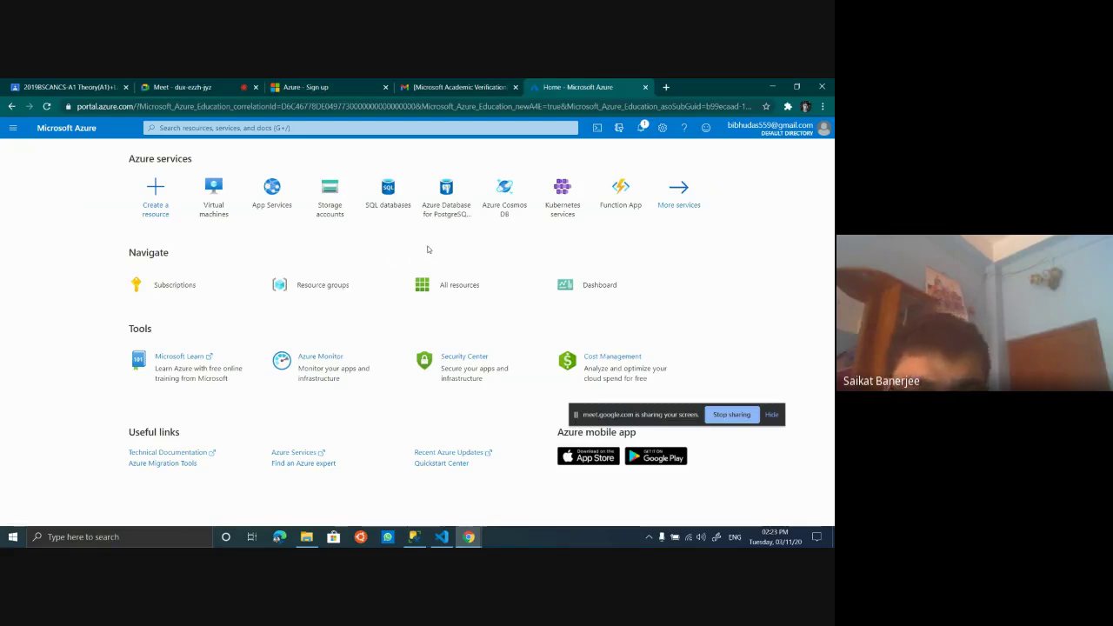
- Start a new virtual machine from Virtual machines > Add and list the resource groups
{"action": "mouse_move", "coordinate": [211, 188]}
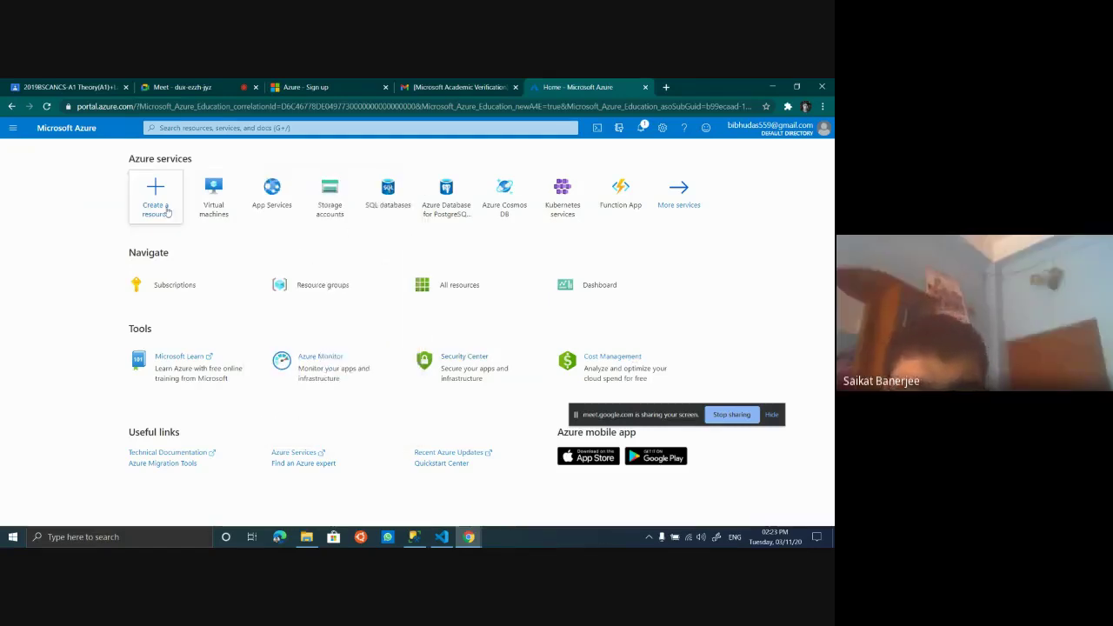
{"action": "left_click", "coordinate": [213, 196]}
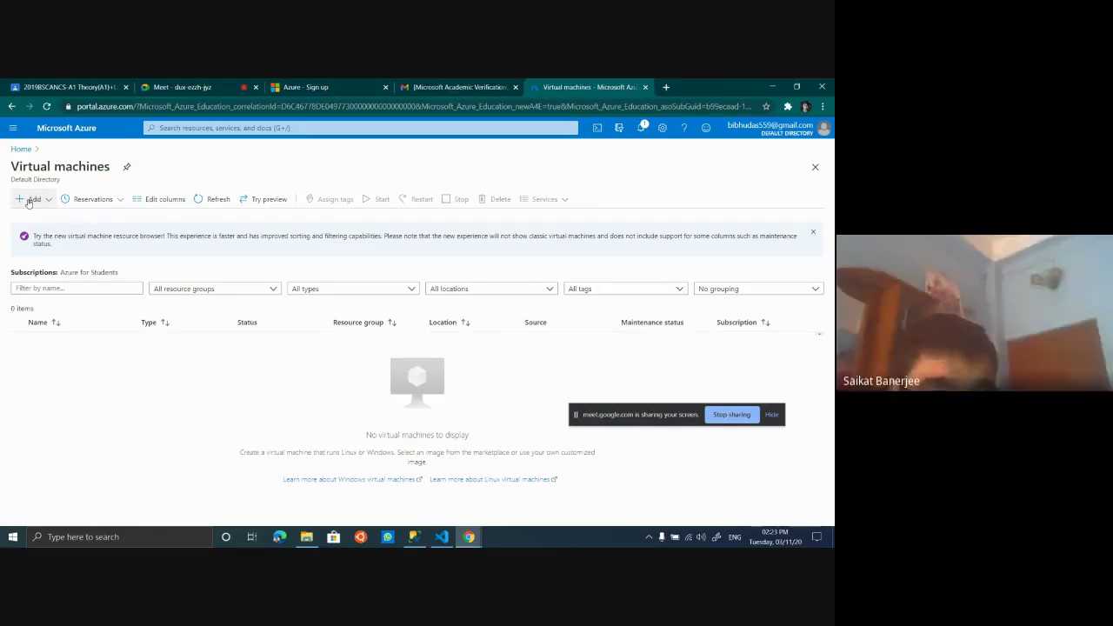
{"action": "left_click", "coordinate": [29, 200]}
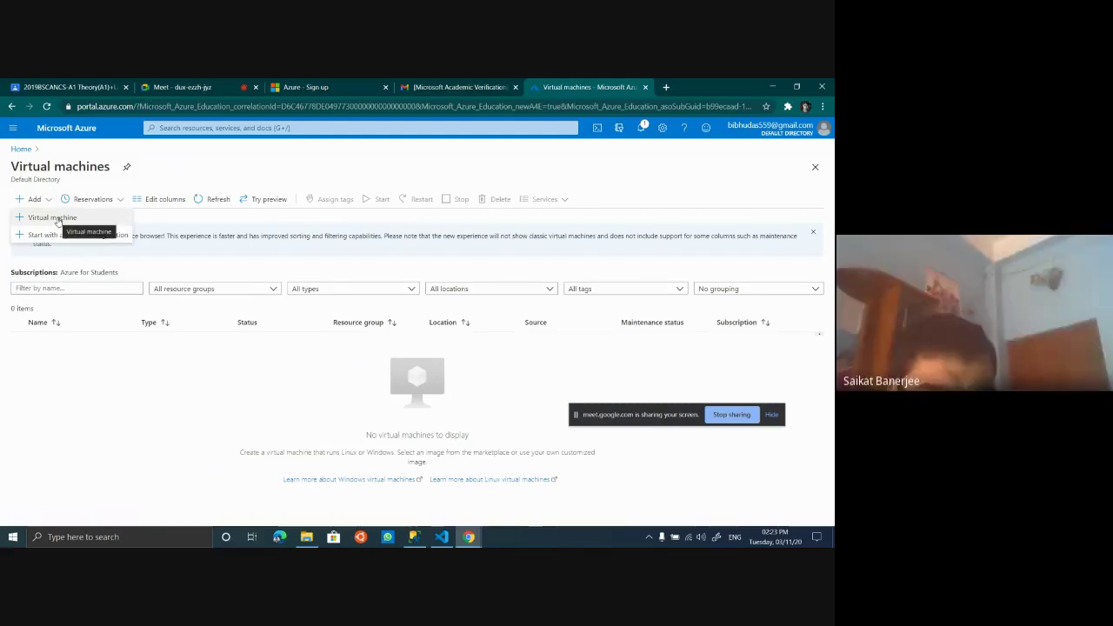
{"action": "left_click", "coordinate": [54, 218]}
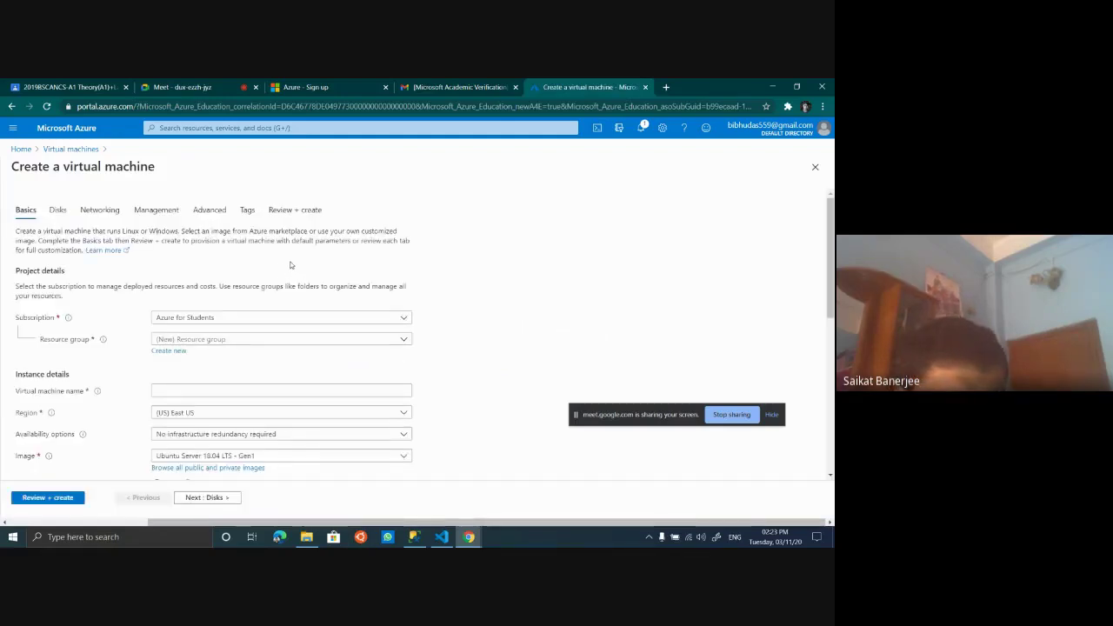
{"action": "scroll", "coordinate": [261, 270], "scroll_direction": "down", "scroll_amount": 1}
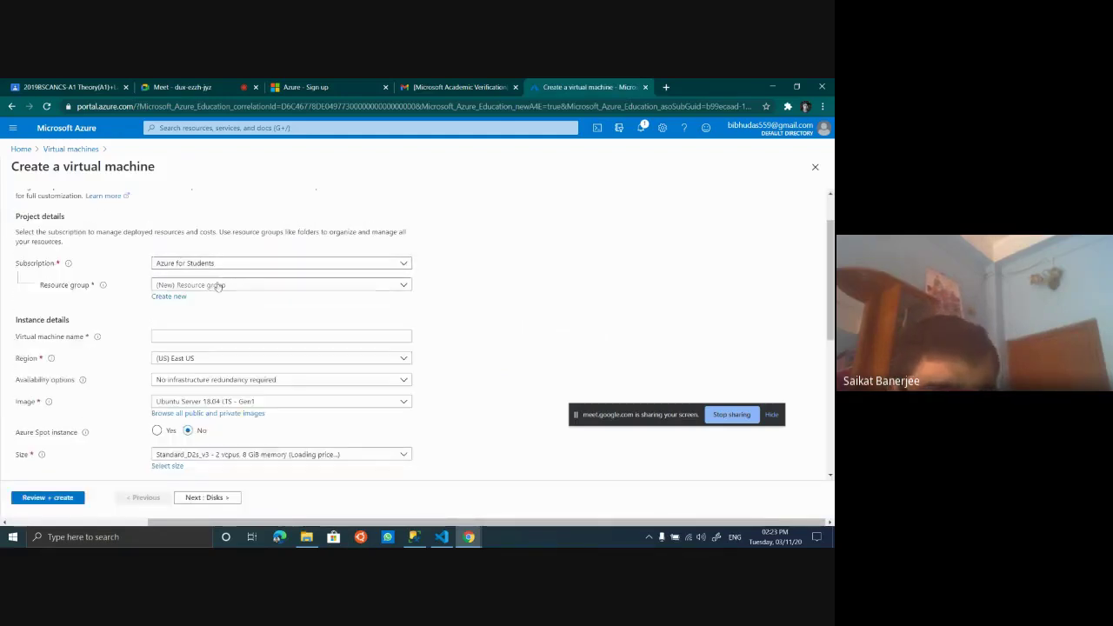
{"action": "left_click", "coordinate": [221, 284]}
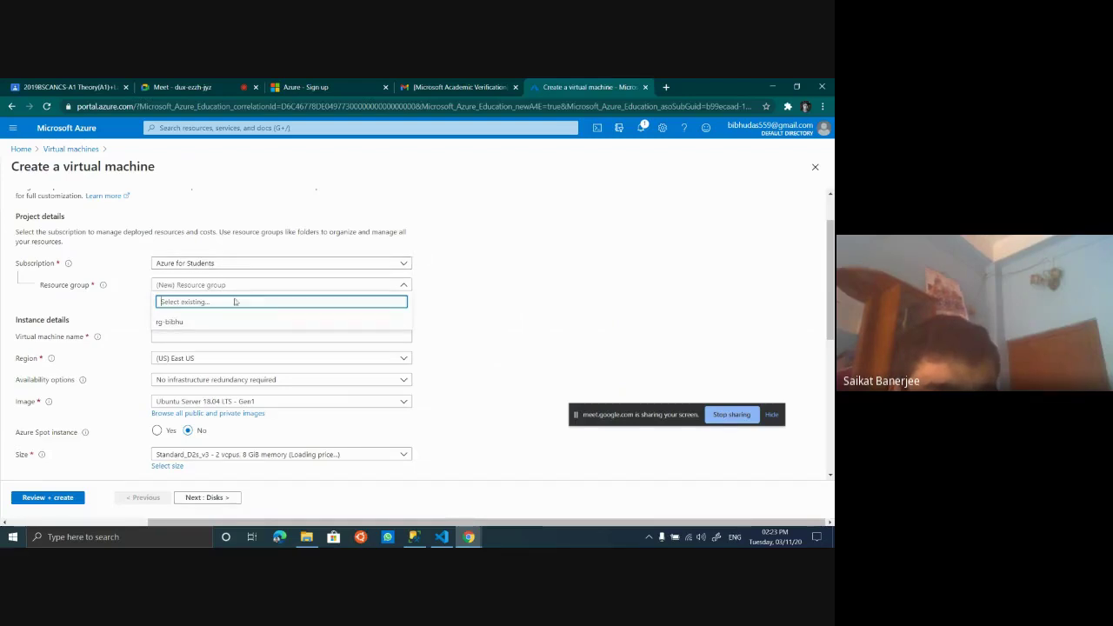
- Assign the new VM to the rg-bibhu resource group
{"action": "left_click", "coordinate": [170, 322]}
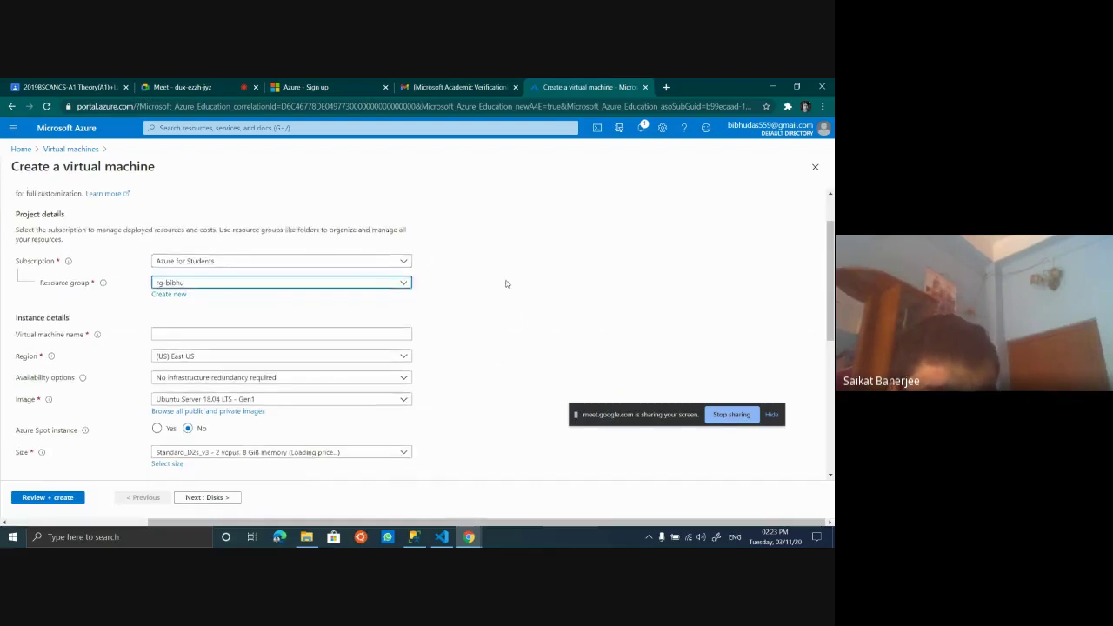
{"action": "scroll", "coordinate": [506, 283], "scroll_direction": "down", "scroll_amount": 2}
{"action": "scroll", "coordinate": [506, 283], "scroll_direction": "up", "scroll_amount": 2}
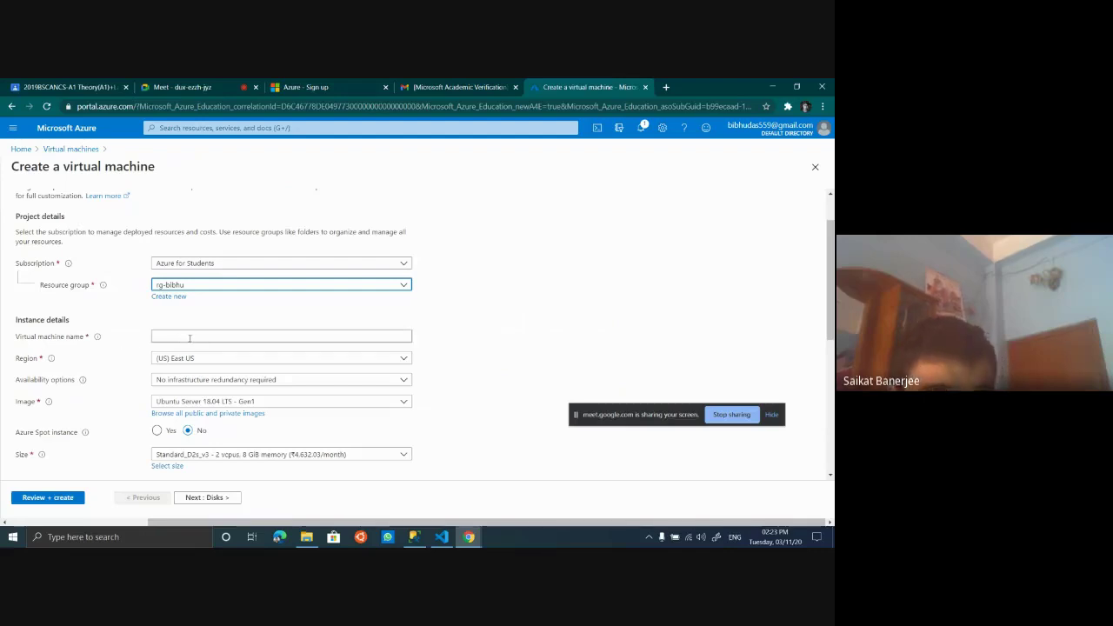
- Name the virtual machine Linux1, correcting the invalid name attempts
{"action": "left_click", "coordinate": [189, 337]}
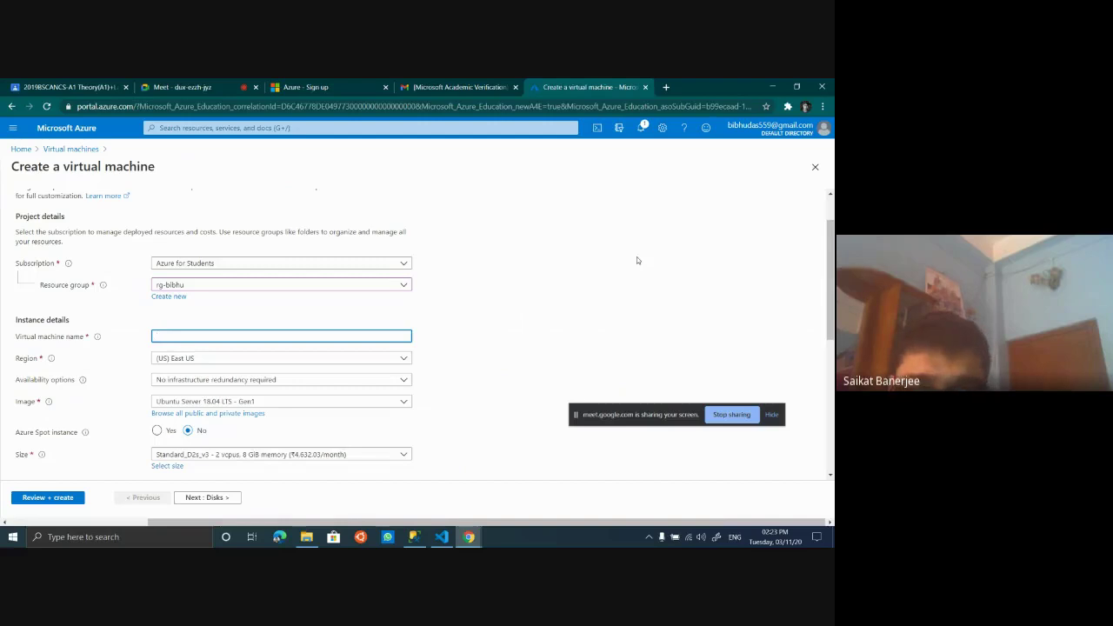
{"action": "type", "text": "Linu"}
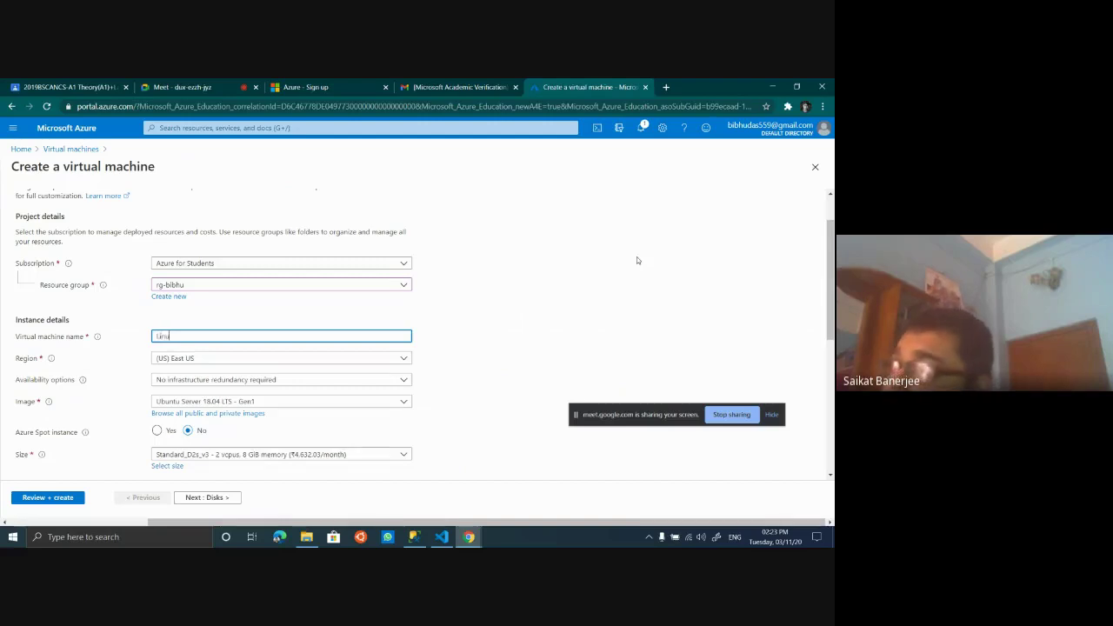
{"action": "type", "text": "x Machin"}
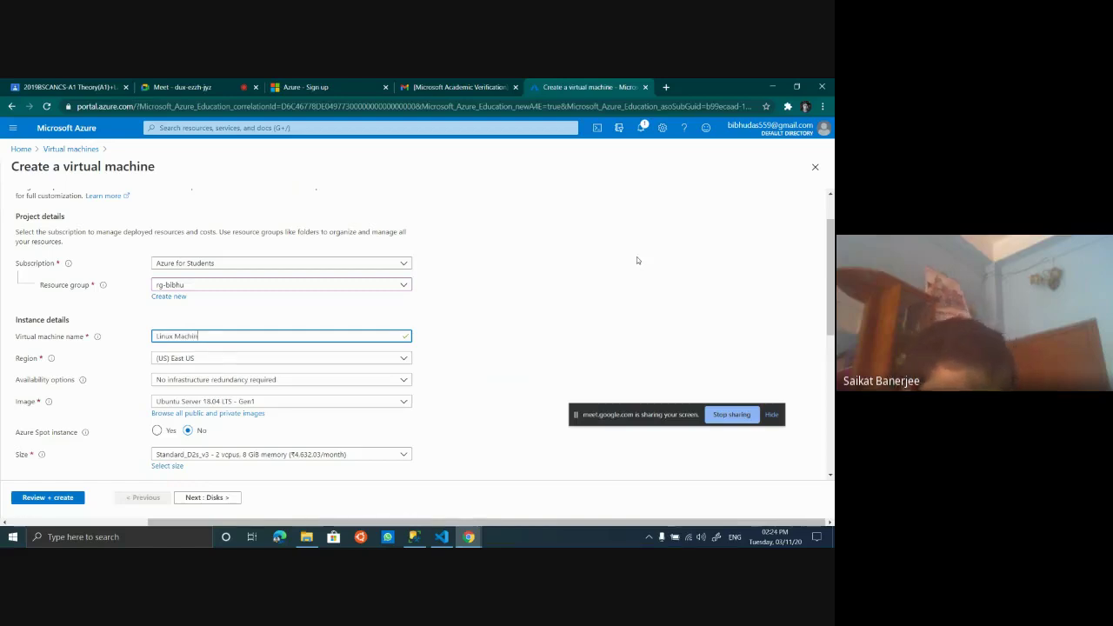
{"action": "key", "text": "BackSpace"}
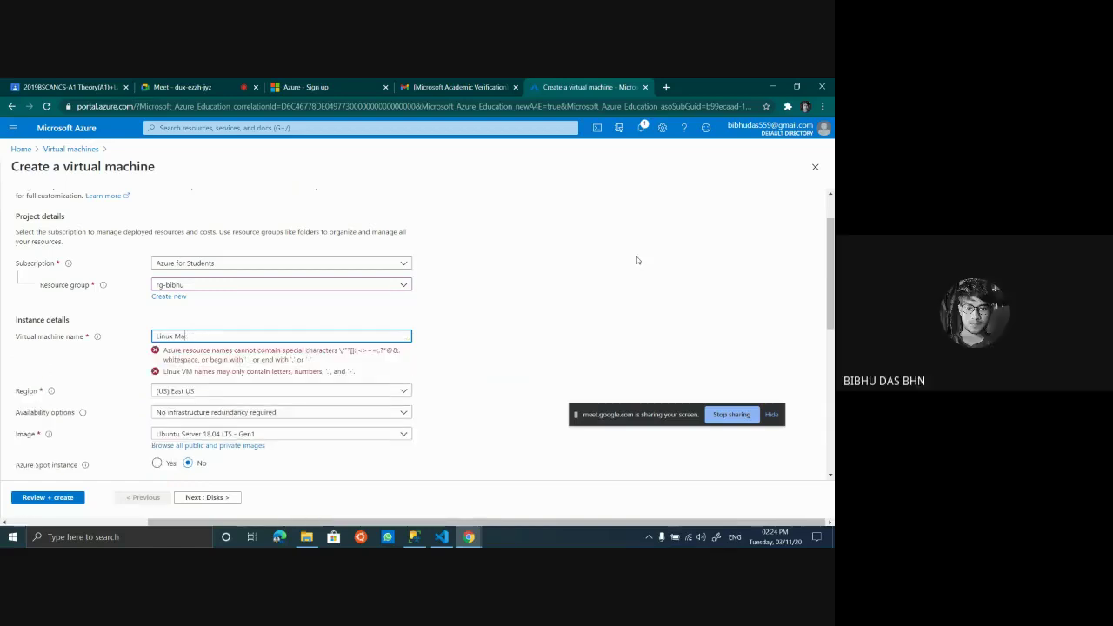
{"action": "key", "text": "BackSpace"}
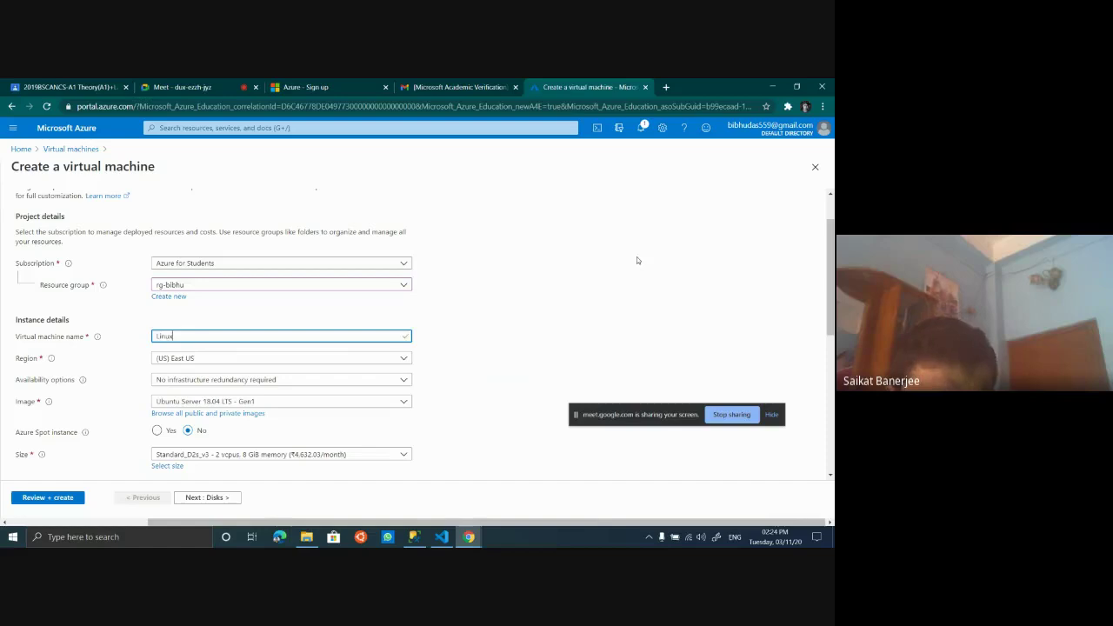
{"action": "type", "text": "_"}
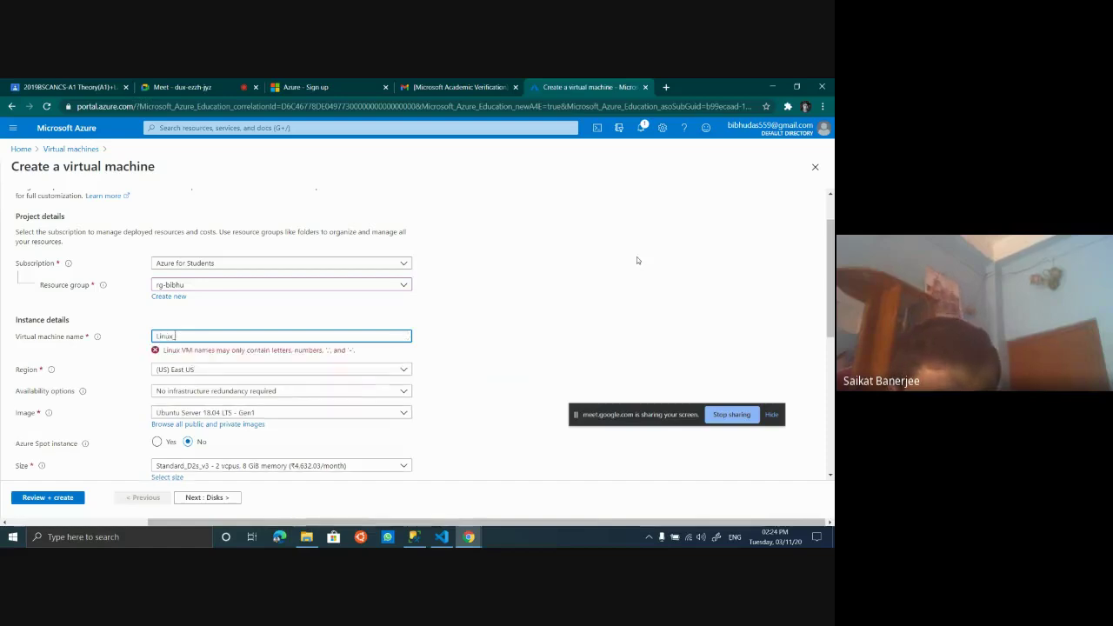
{"action": "type", "text": "Machine1"}
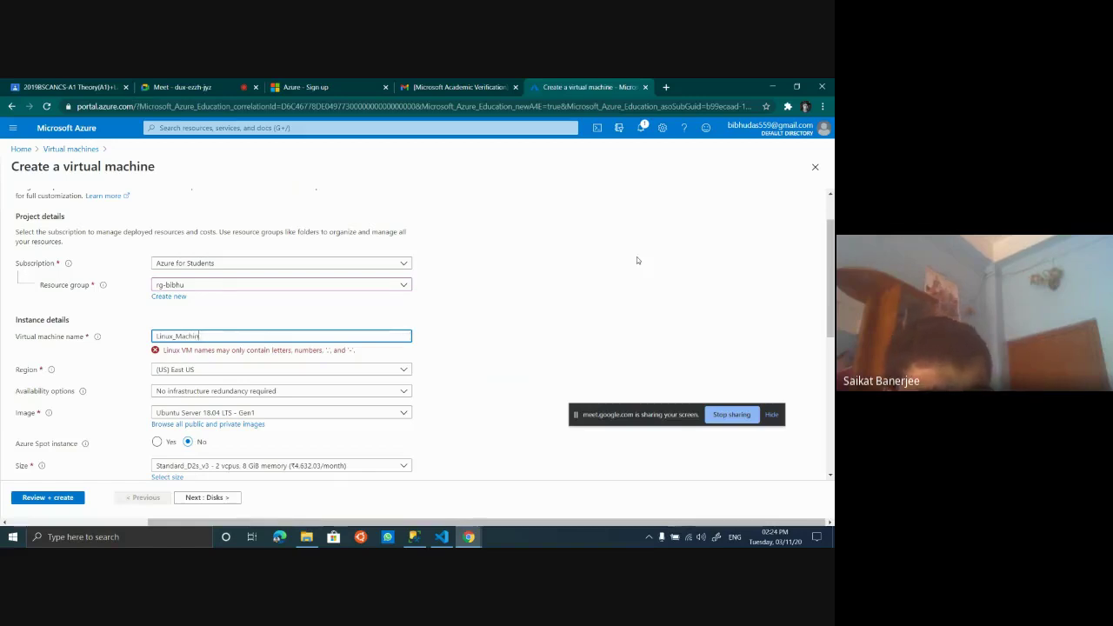
{"action": "key", "text": "BackSpace"}
{"action": "key", "text": "BackSpace"}
{"action": "key", "text": "BackSpace"}
{"action": "key", "text": "BackSpace"}
{"action": "key", "text": "BackSpace"}
{"action": "key", "text": "BackSpace"}
{"action": "key", "text": "BackSpace"}
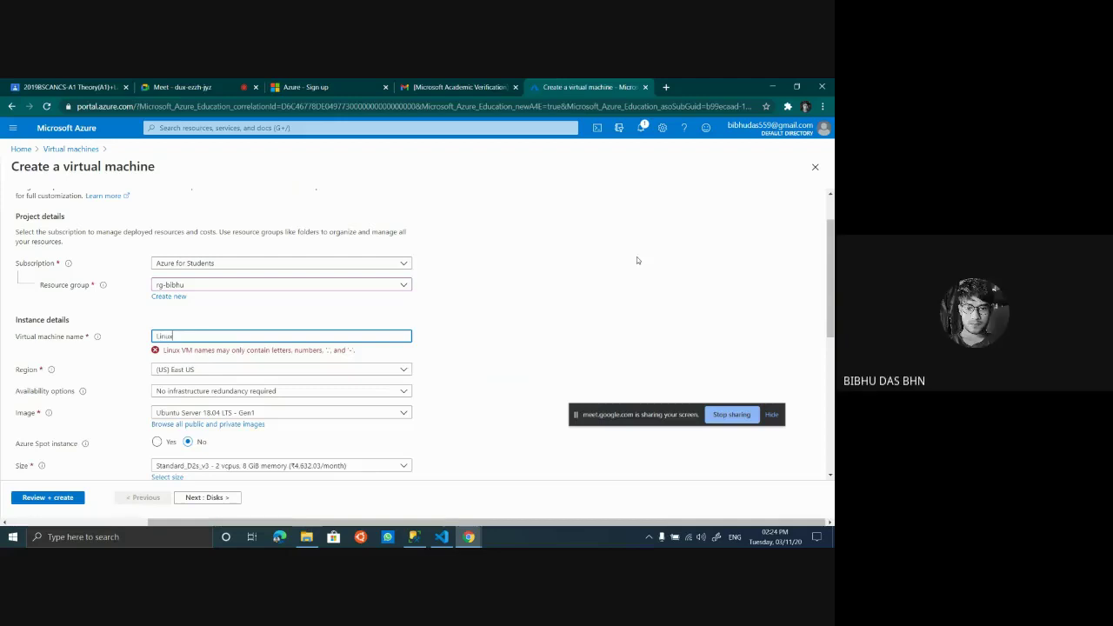
{"action": "type", "text": "1"}
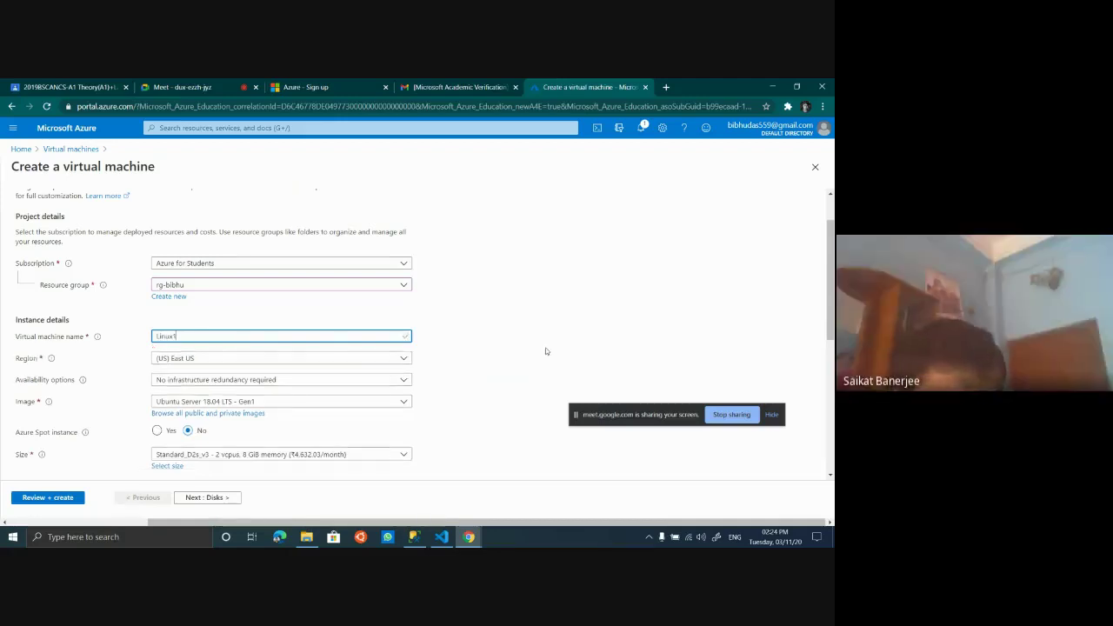
{"action": "scroll", "coordinate": [513, 338], "scroll_direction": "down", "scroll_amount": 1}
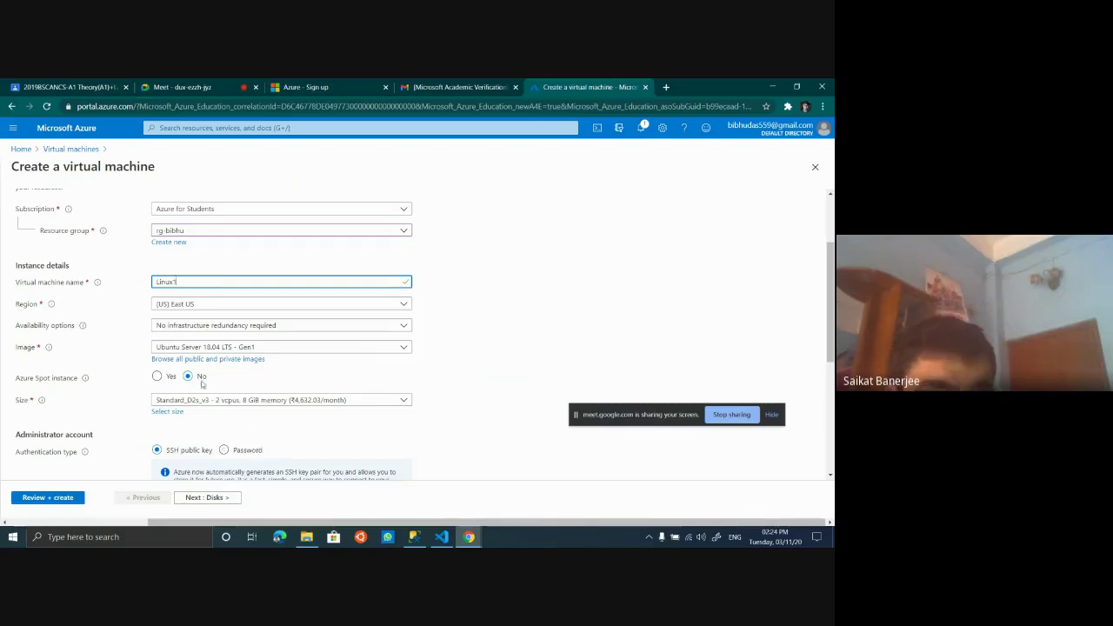
- Choose the CentOS-based 8.2 image and list the recommended VM sizes
{"action": "left_click", "coordinate": [404, 347]}
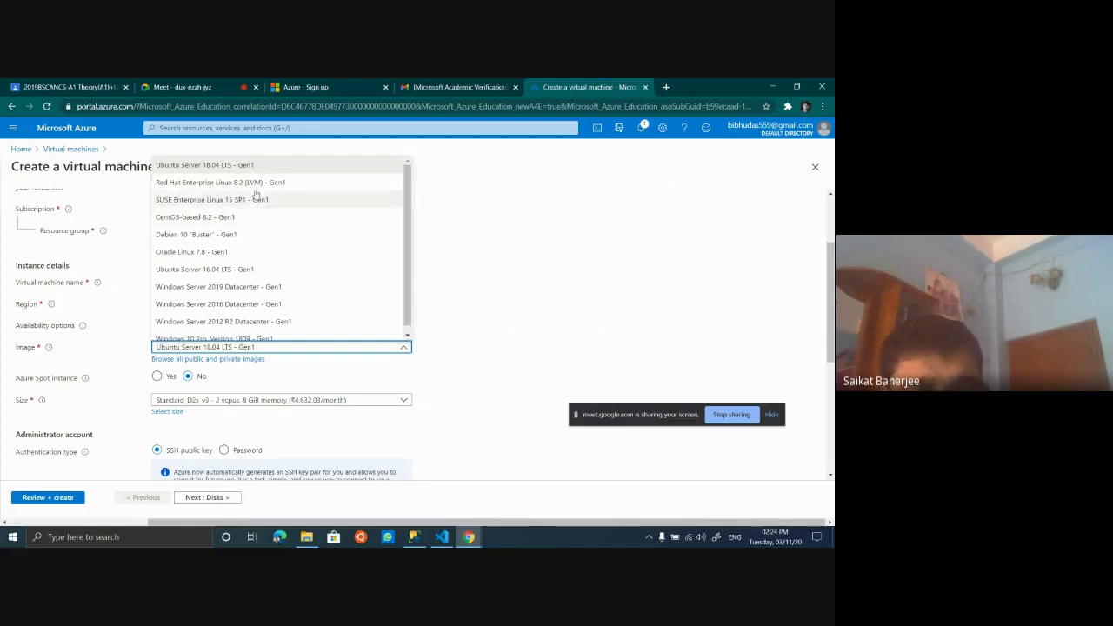
{"action": "key", "text": "Escape"}
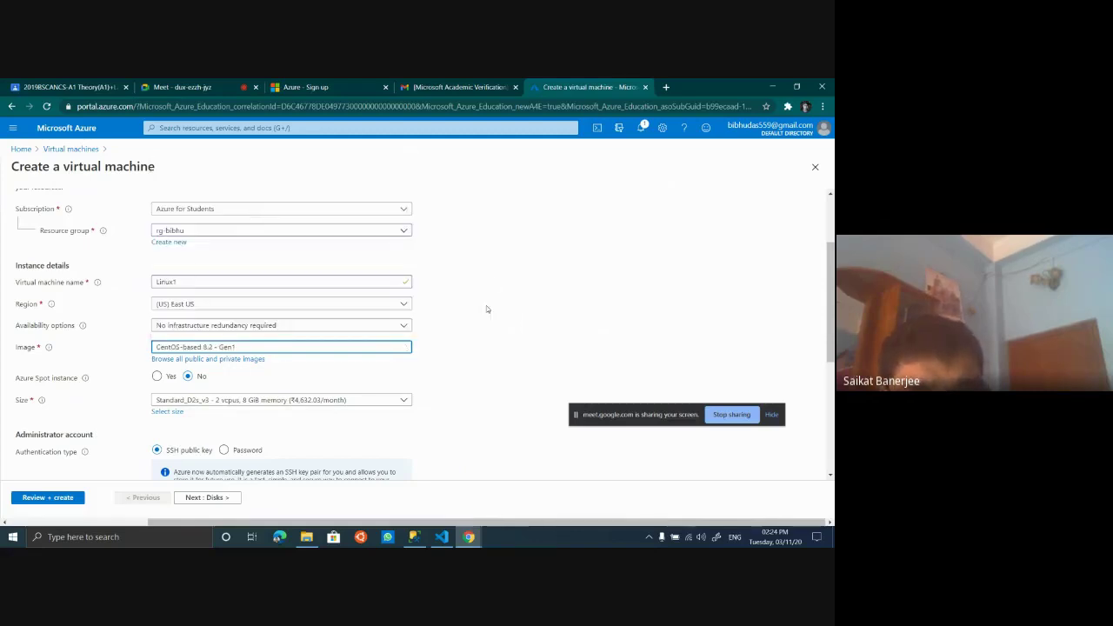
{"action": "scroll", "coordinate": [443, 361], "scroll_direction": "down", "scroll_amount": 1}
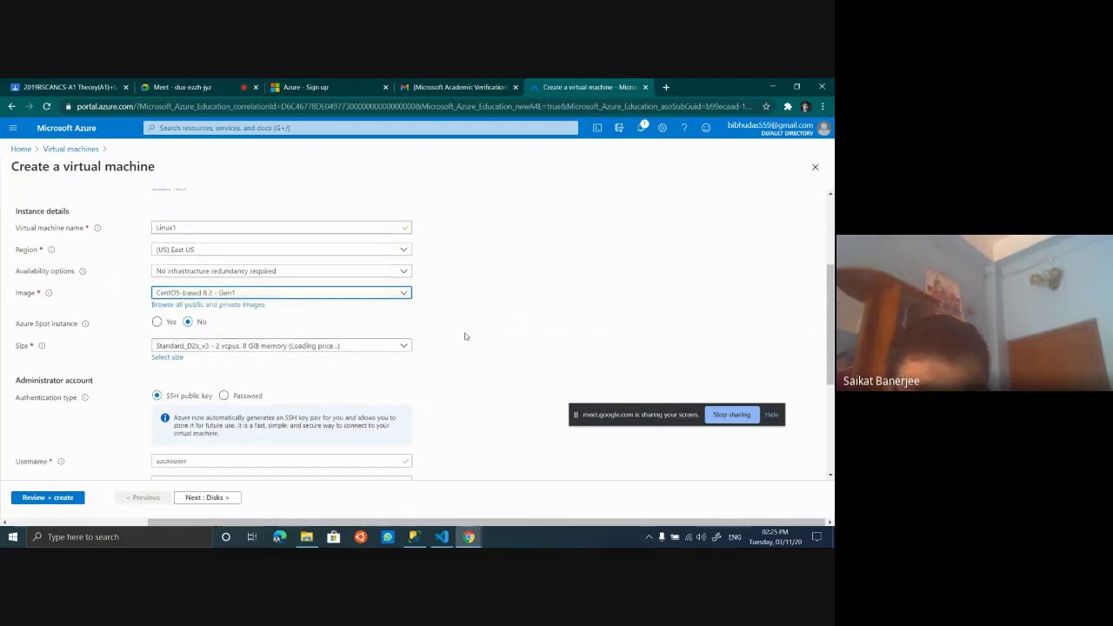
{"action": "scroll", "coordinate": [474, 333], "scroll_direction": "up", "scroll_amount": 1}
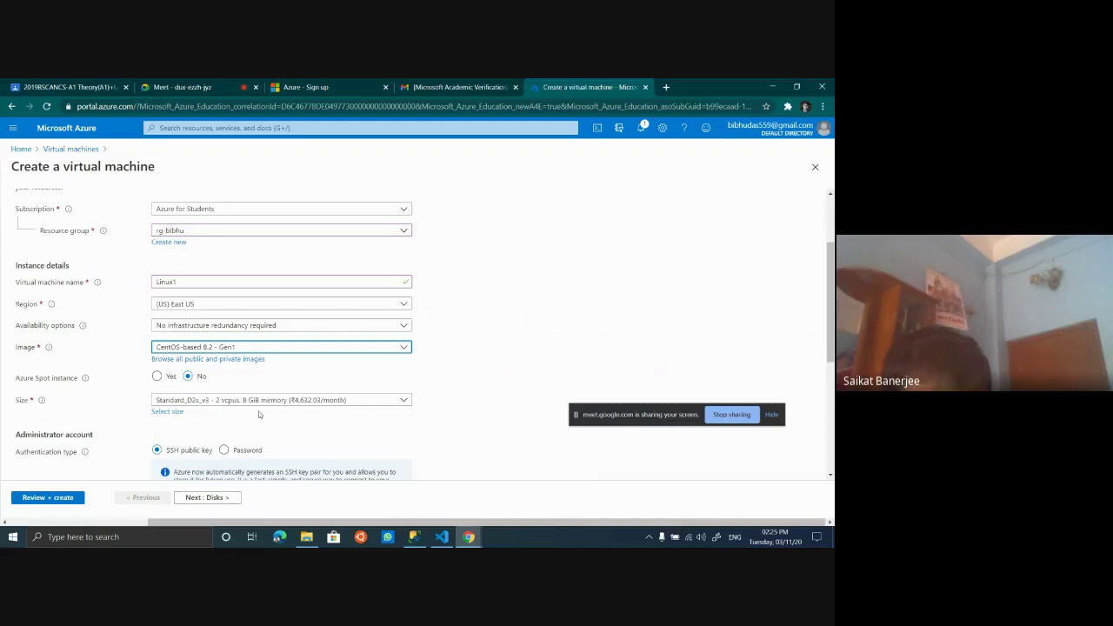
{"action": "left_click", "coordinate": [409, 401]}
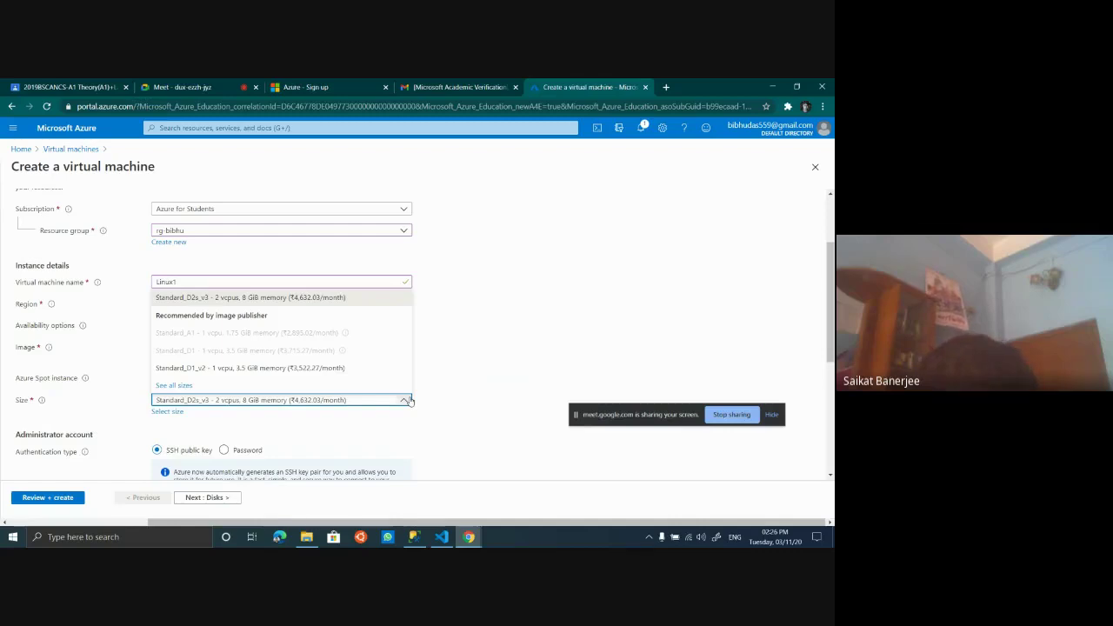
- Set the VM size to Standard_D1_v2 (1 vcpu, 3.5 GiB) and browse all sizes
{"action": "left_click", "coordinate": [226, 367]}
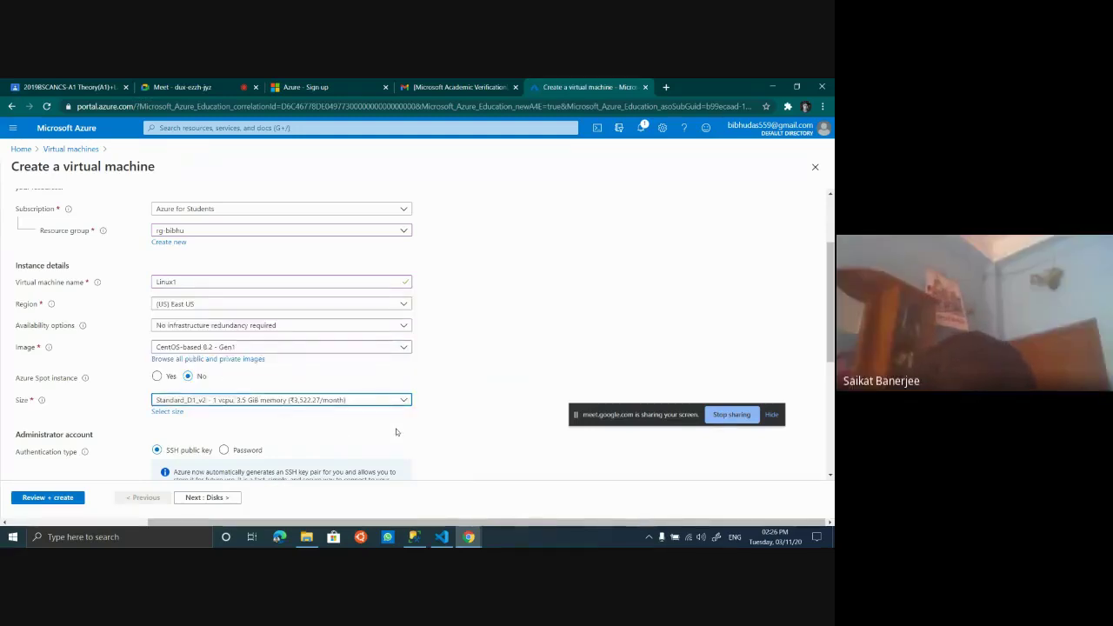
{"action": "scroll", "coordinate": [395, 430], "scroll_direction": "down", "scroll_amount": 1}
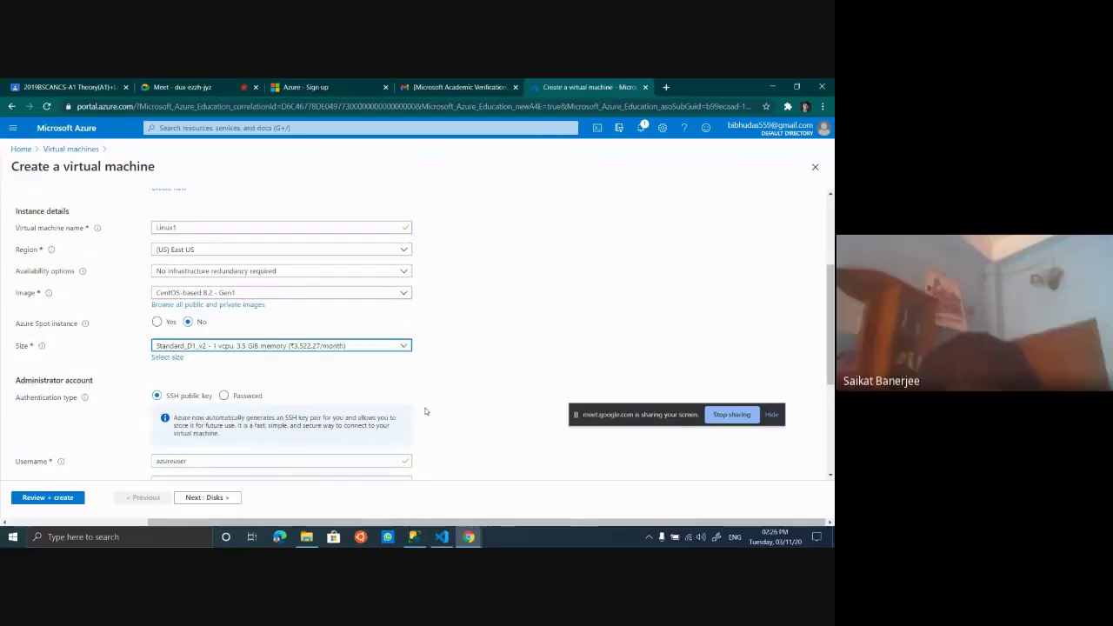
{"action": "left_click", "coordinate": [403, 346]}
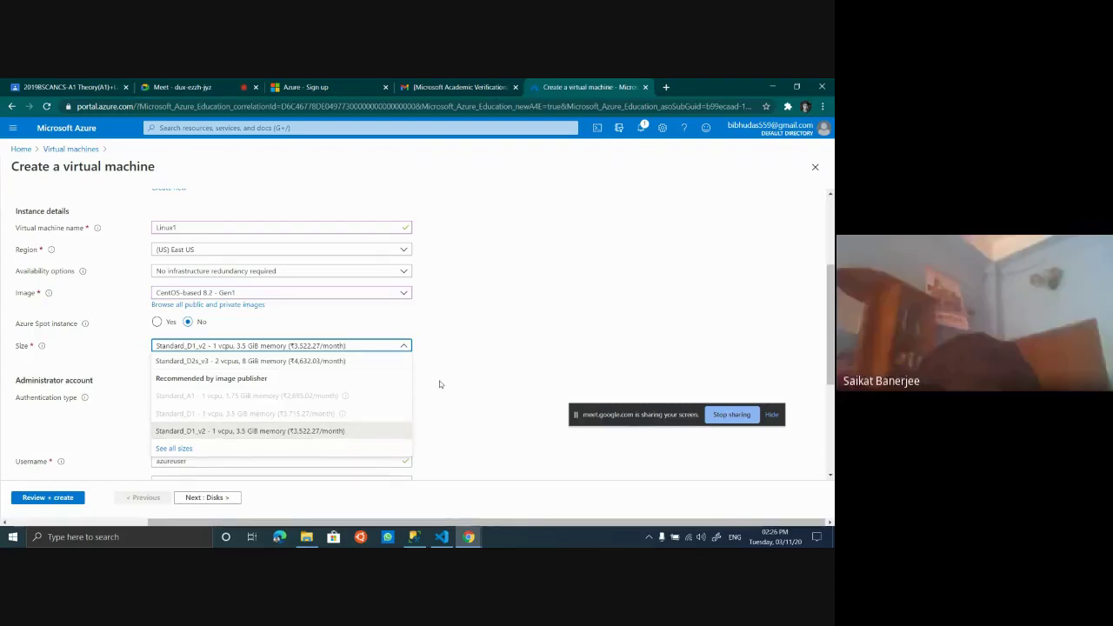
{"action": "left_click", "coordinate": [439, 385]}
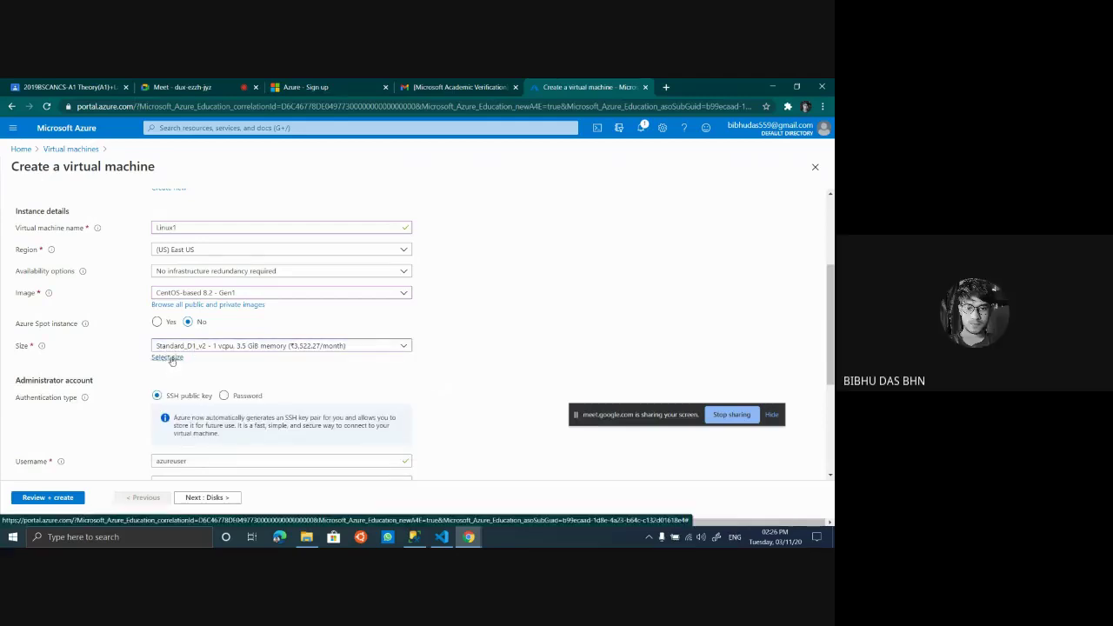
{"action": "left_click", "coordinate": [179, 358]}
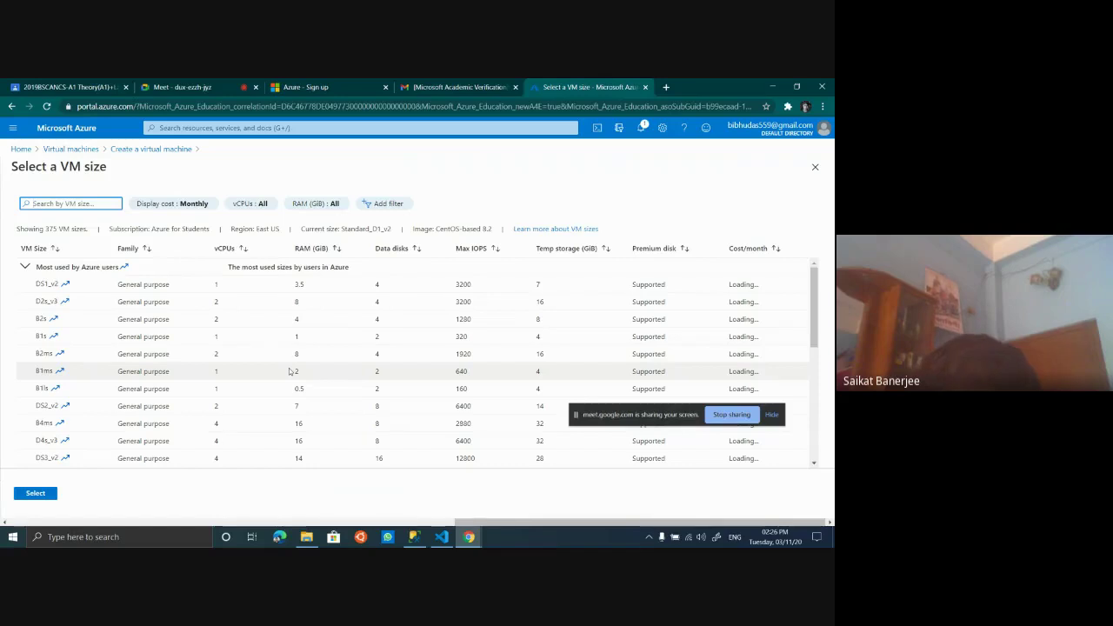
- Pick Standard_B1ms at ₹998.78/month as the VM size
{"action": "scroll", "coordinate": [289, 371], "scroll_direction": "down", "scroll_amount": 1}
{"action": "scroll", "coordinate": [290, 371], "scroll_direction": "up", "scroll_amount": 1}
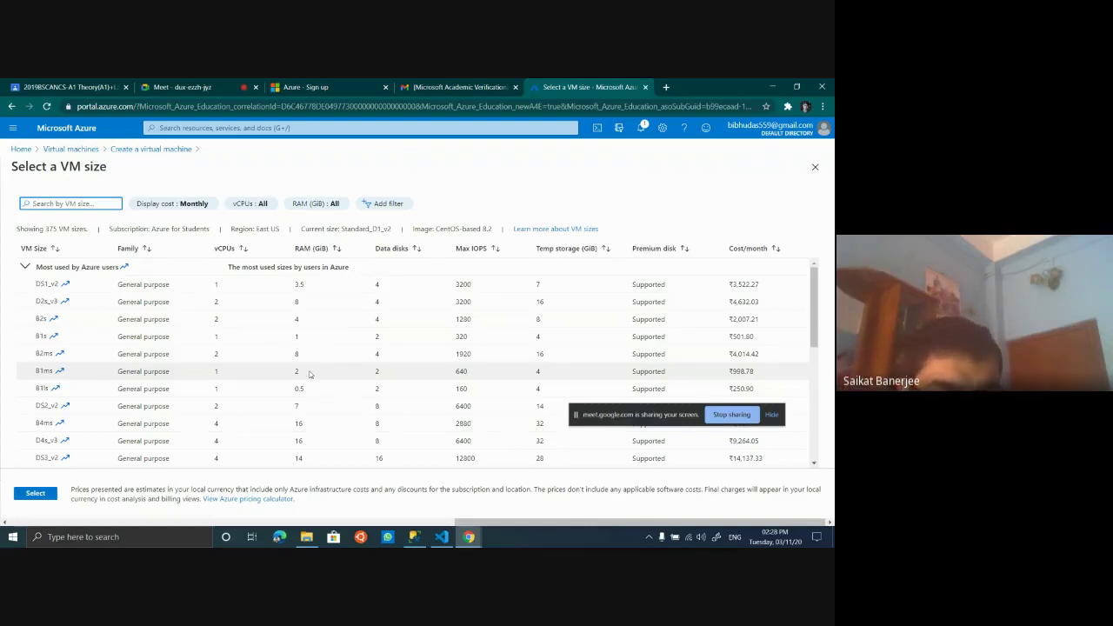
{"action": "left_click", "coordinate": [308, 373]}
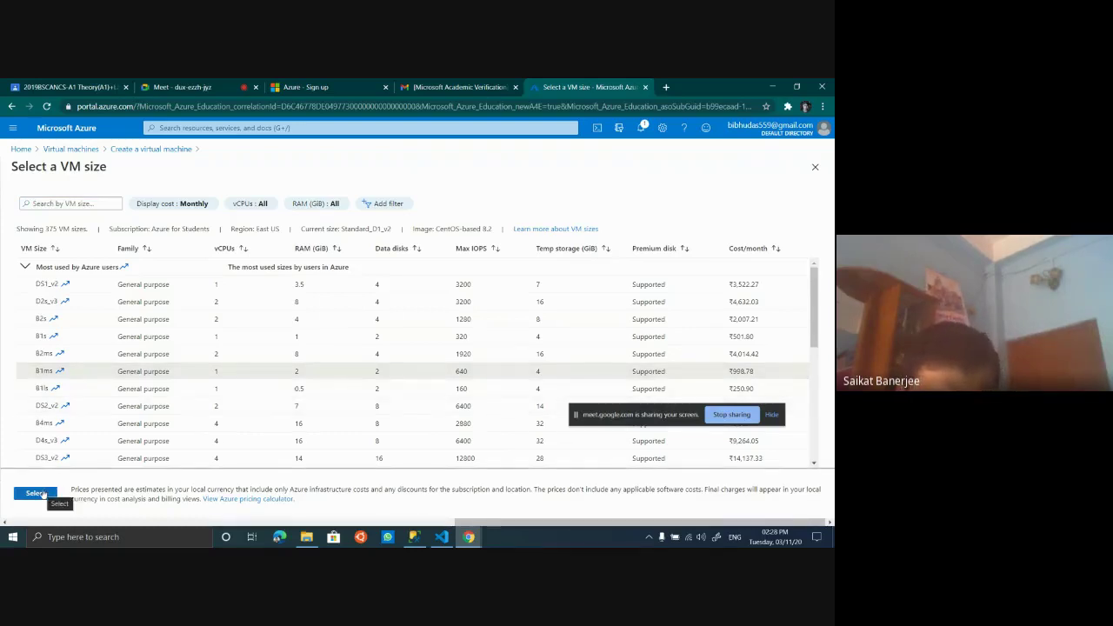
{"action": "left_click", "coordinate": [36, 493]}
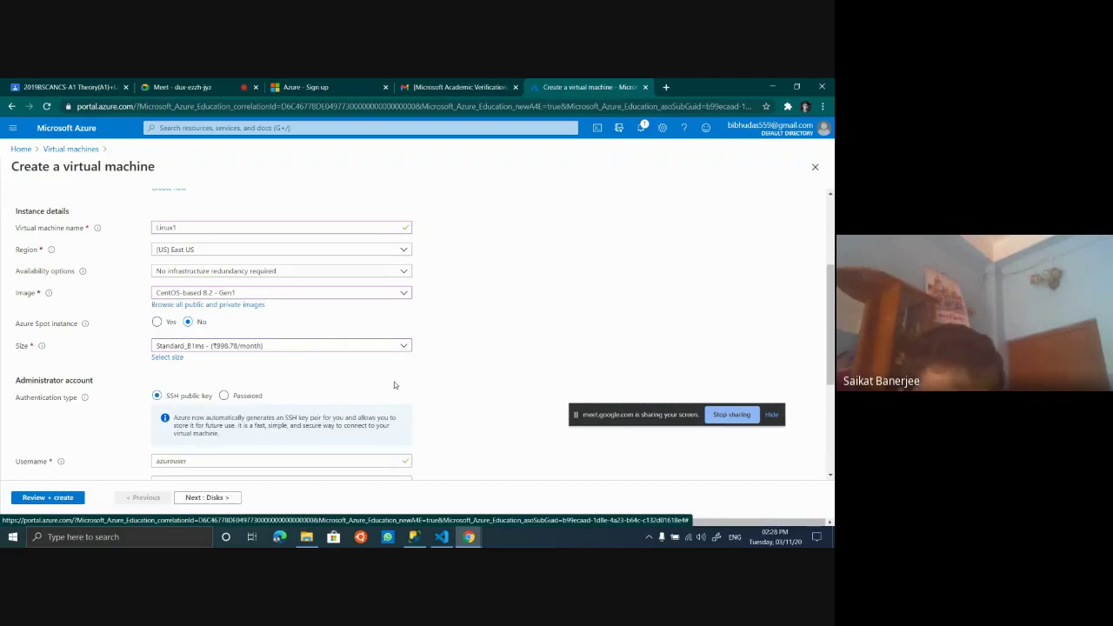
- Switch to password authentication and enter the administrator username
{"action": "scroll", "coordinate": [393, 386], "scroll_direction": "down", "scroll_amount": 1}
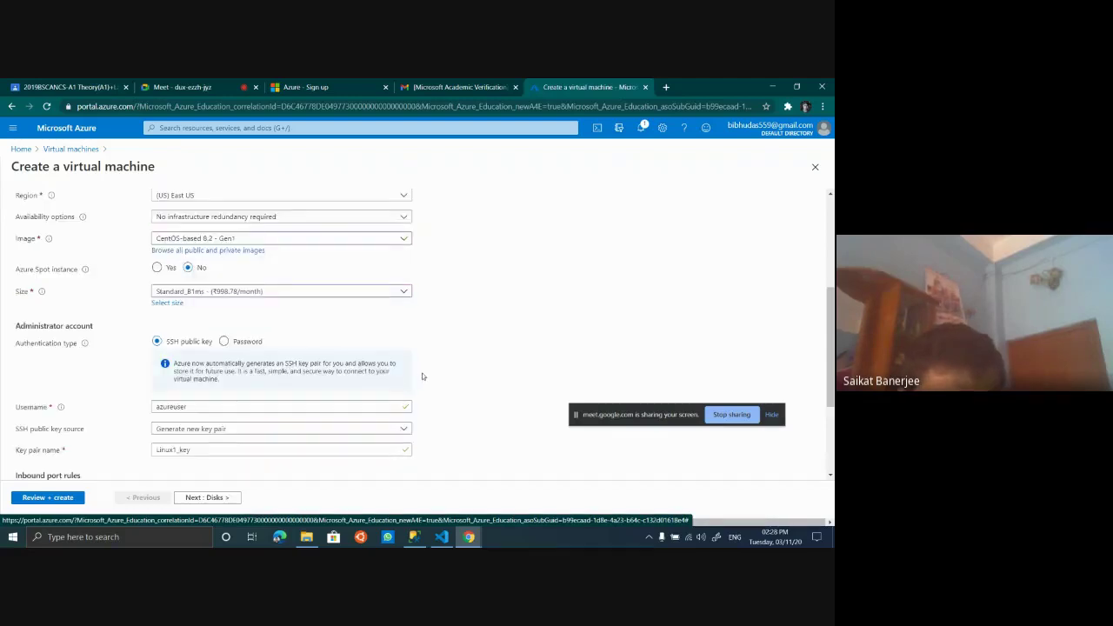
{"action": "left_click", "coordinate": [224, 342]}
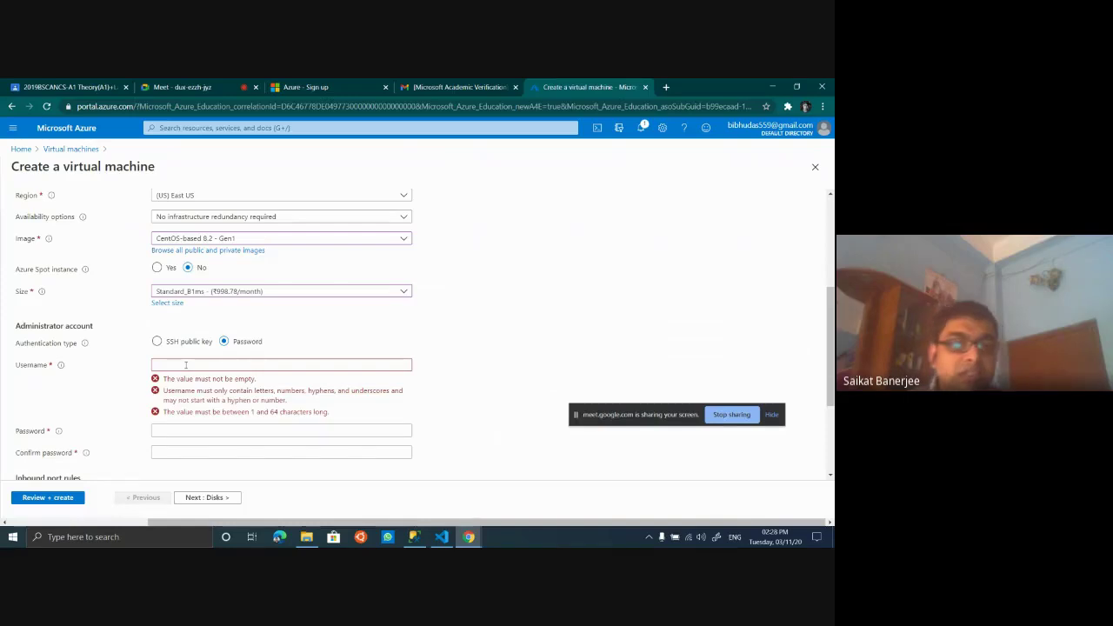
{"action": "left_click", "coordinate": [185, 365]}
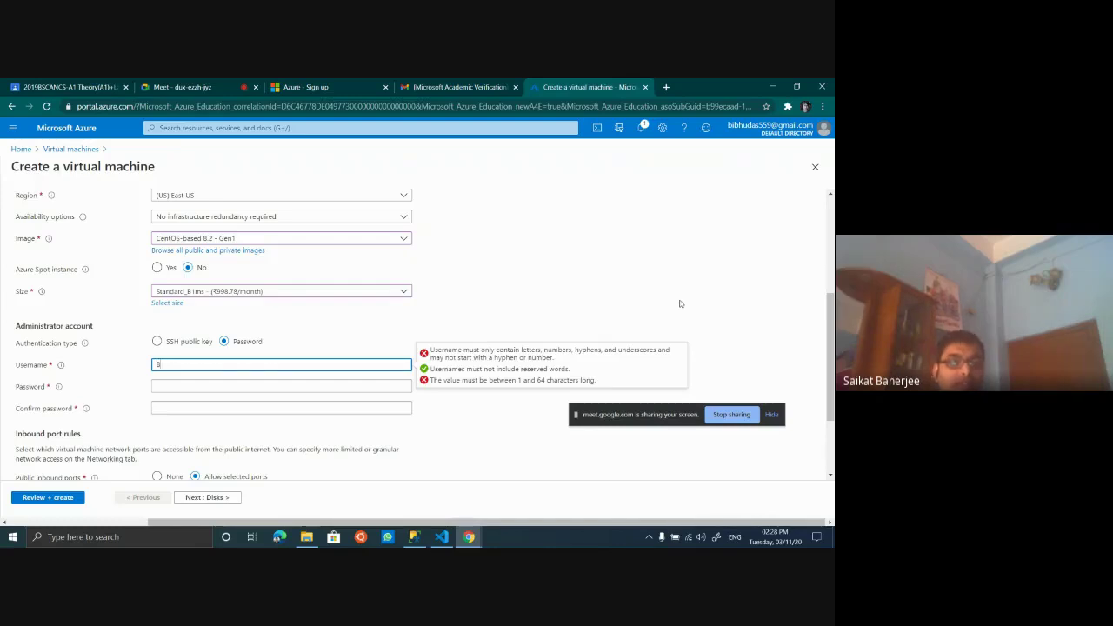
{"action": "key", "text": "BackSpace"}
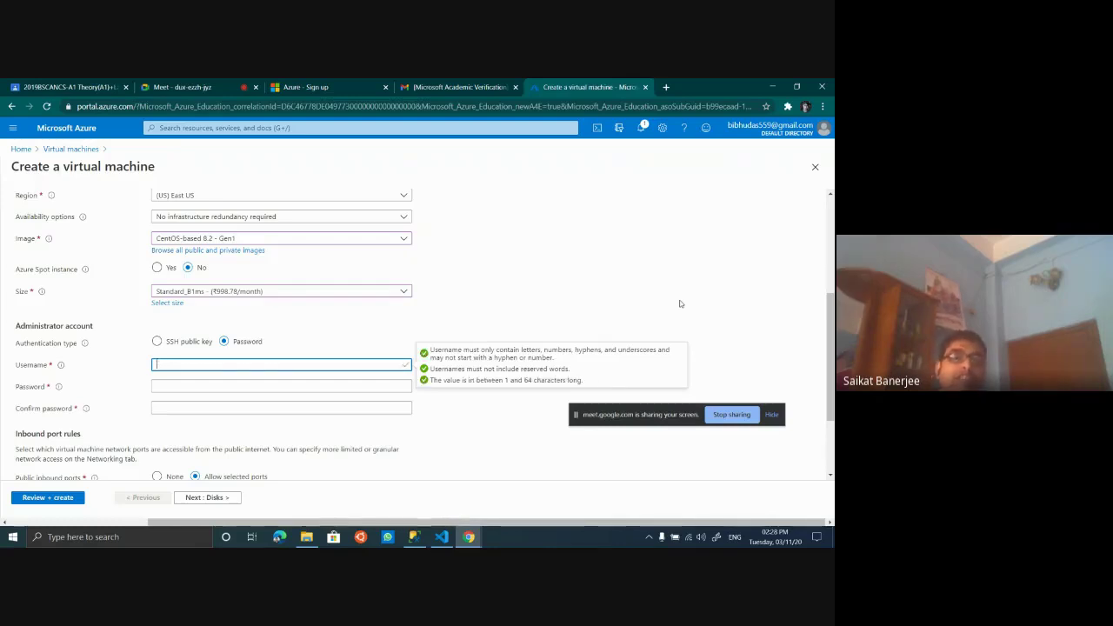
{"action": "type", "text": "bibhu"}
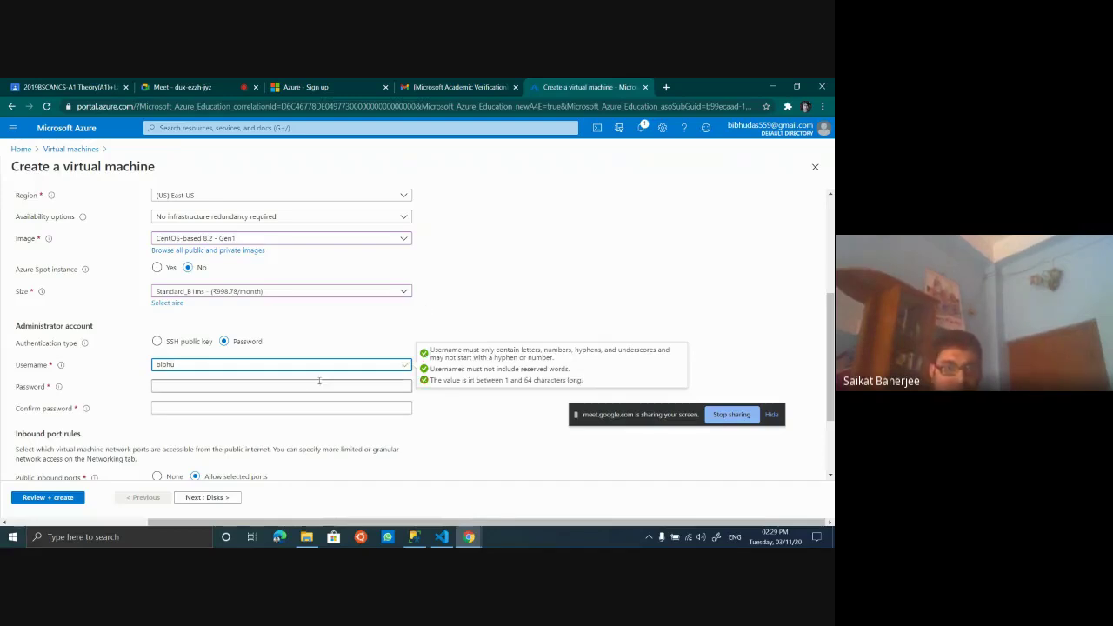
- Enter a compliant administrator password and fill in the Confirm password field
{"action": "left_click", "coordinate": [255, 387]}
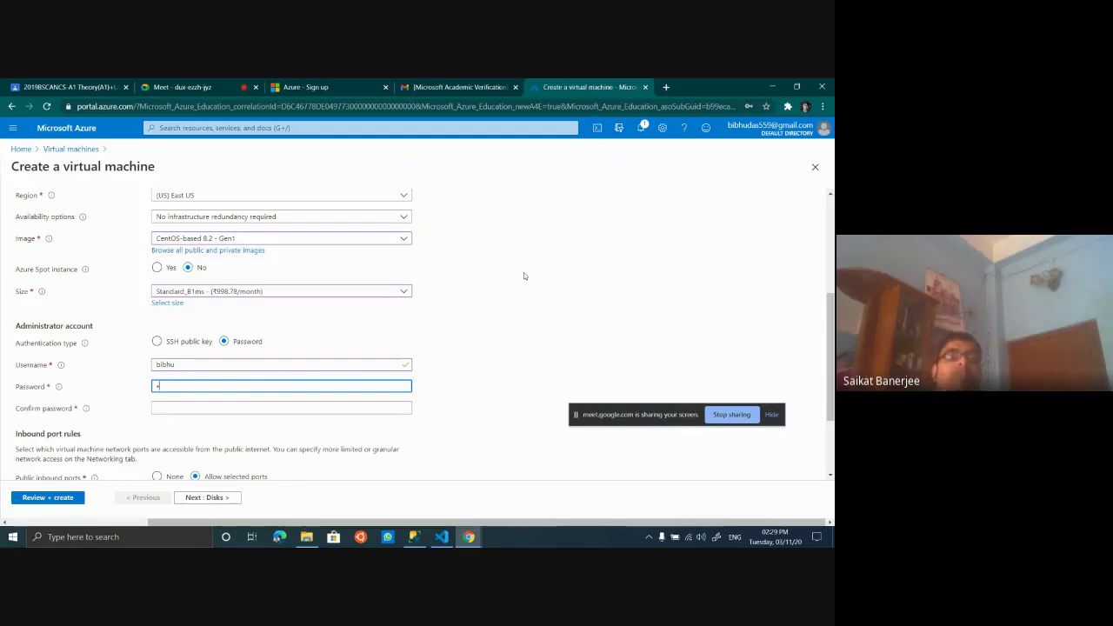
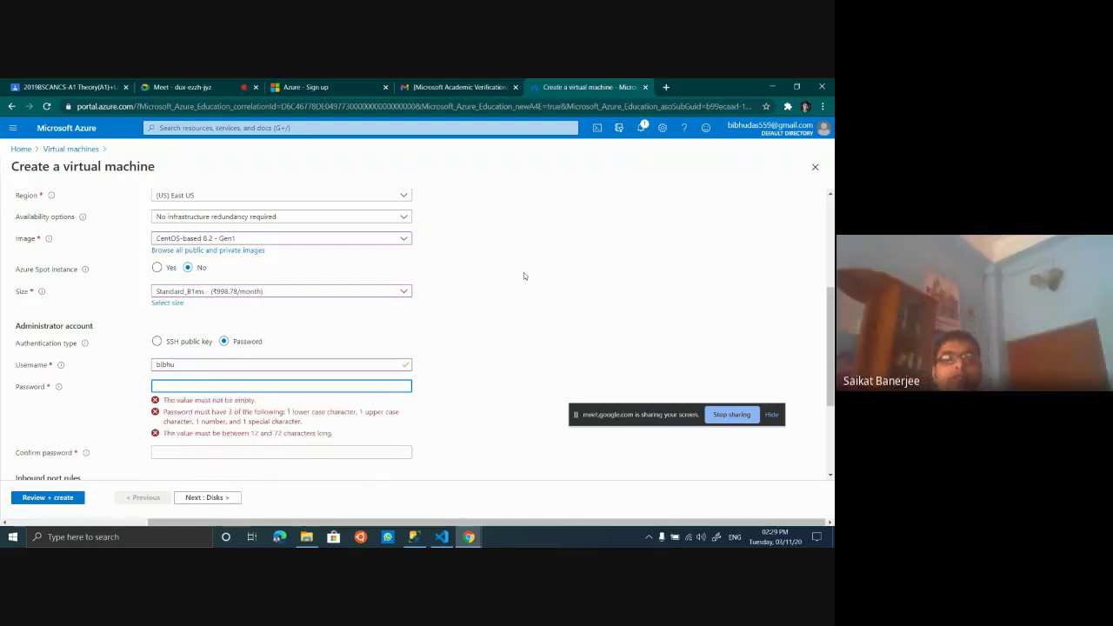
{"action": "type", "text": "•••••"}
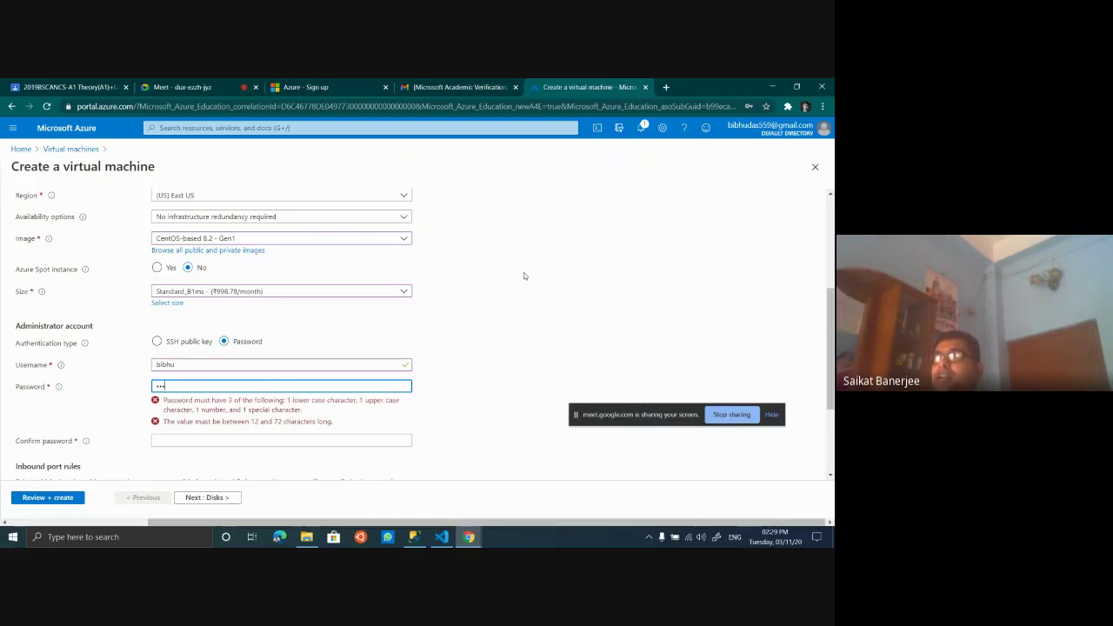
{"action": "type", "text": "••••"}
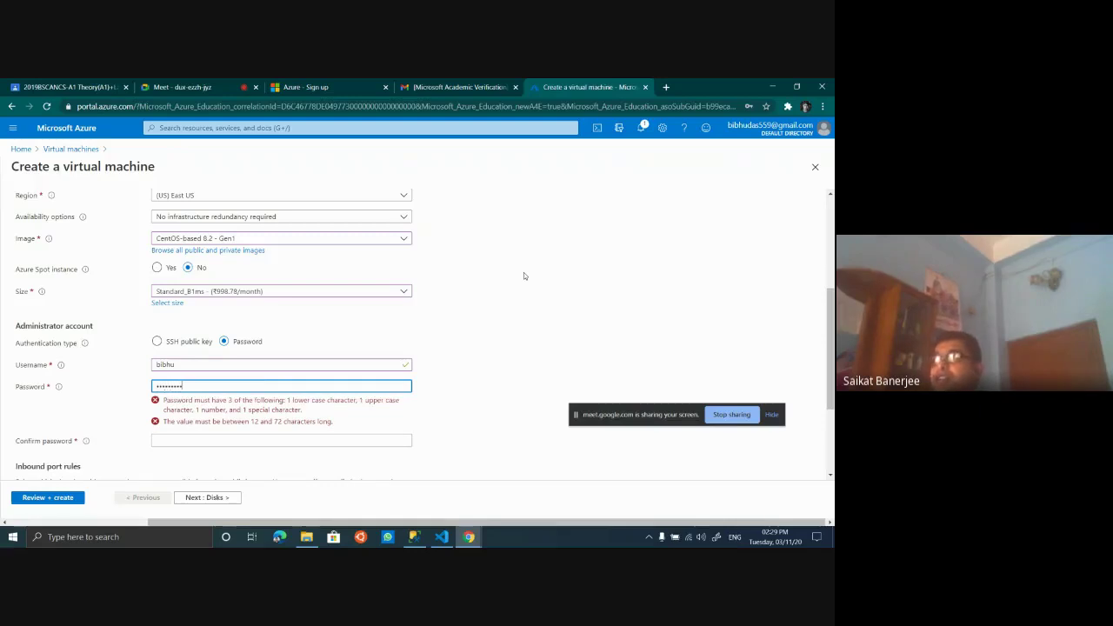
{"action": "left_click", "coordinate": [285, 420]}
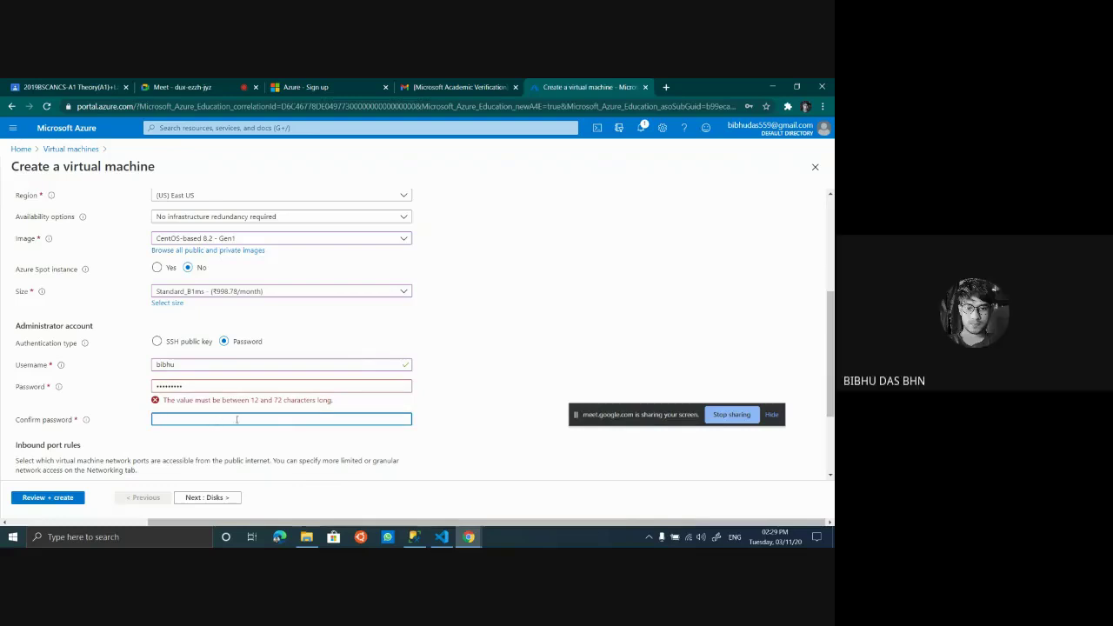
{"action": "left_click", "coordinate": [201, 385]}
{"action": "key", "text": "BackSpace"}
{"action": "key", "text": "BackSpace"}
{"action": "key", "text": "BackSpace"}
{"action": "key", "text": "BackSpace"}
{"action": "key", "text": "BackSpace"}
{"action": "key", "text": "BackSpace"}
{"action": "key", "text": "BackSpace"}
{"action": "key", "text": "BackSpace"}
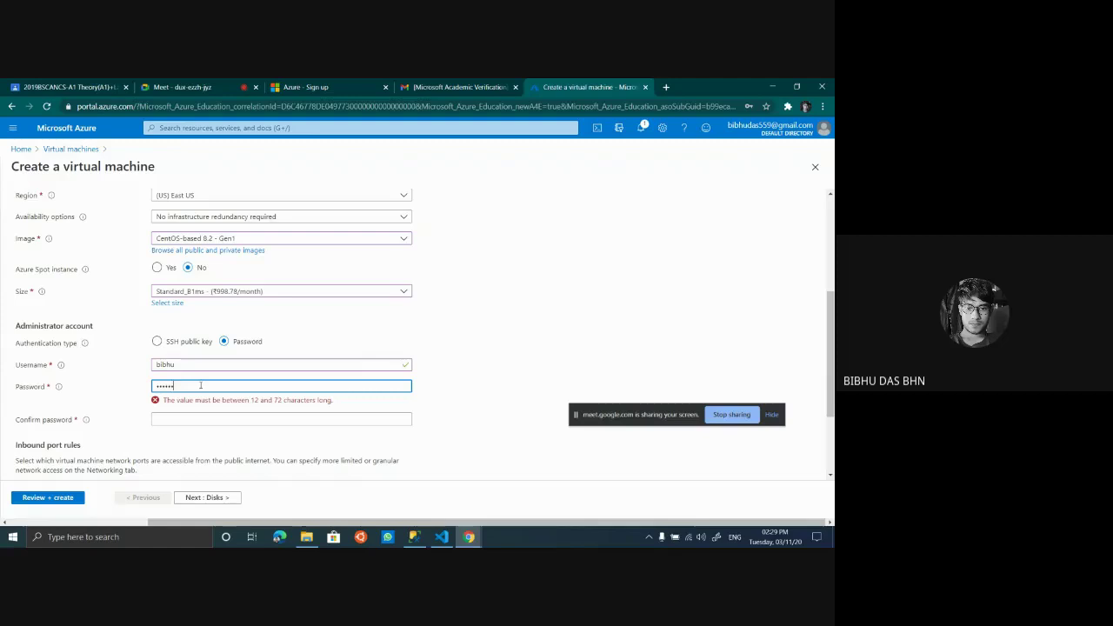
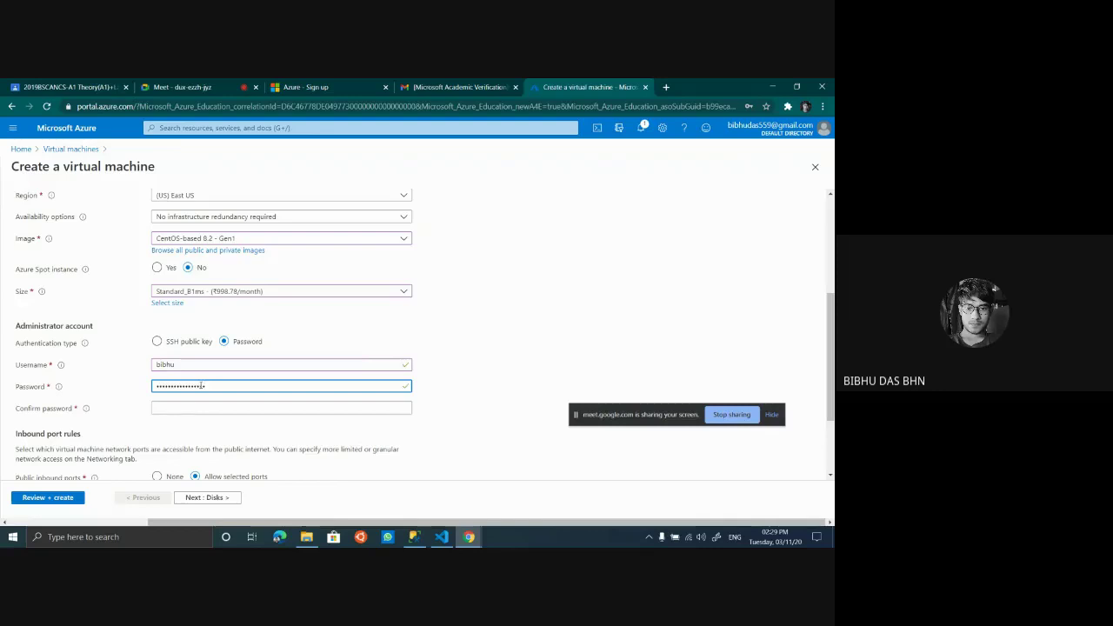
{"action": "key", "text": "Tab"}
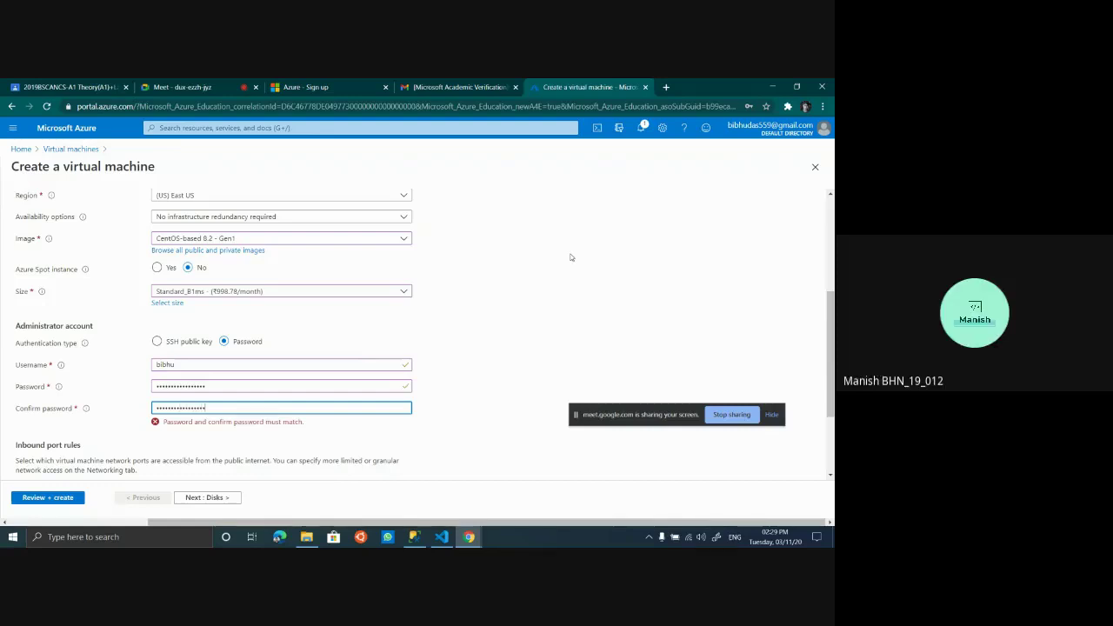
- Scroll down past the administrator account fields to the inbound port settings
{"action": "scroll", "coordinate": [534, 266], "scroll_direction": "down", "scroll_amount": 1}
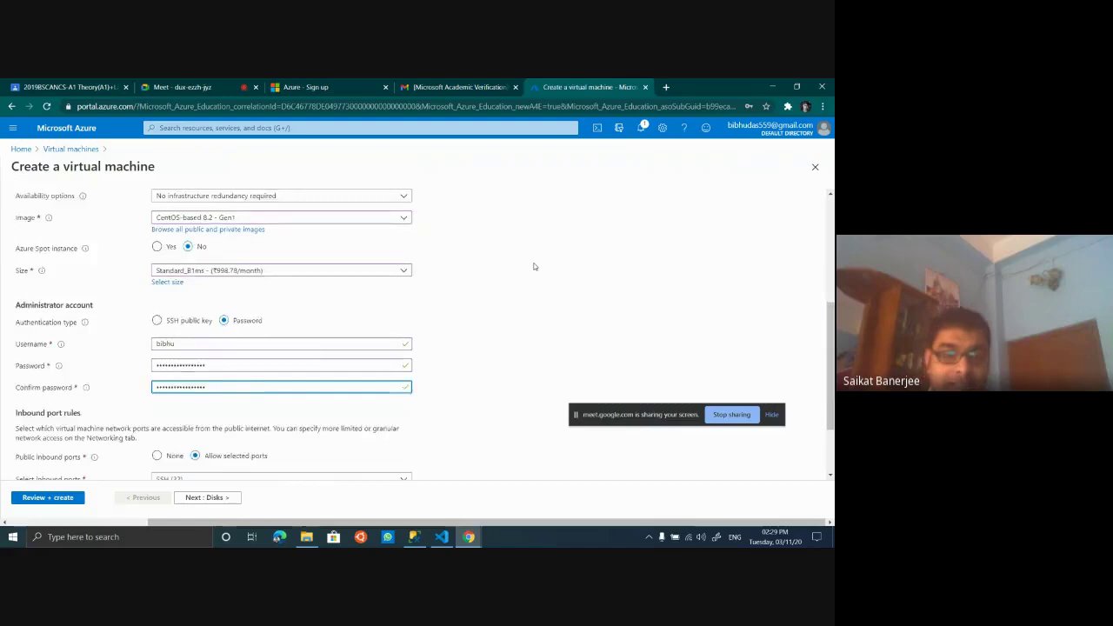
{"action": "scroll", "coordinate": [533, 266], "scroll_direction": "down", "scroll_amount": 1}
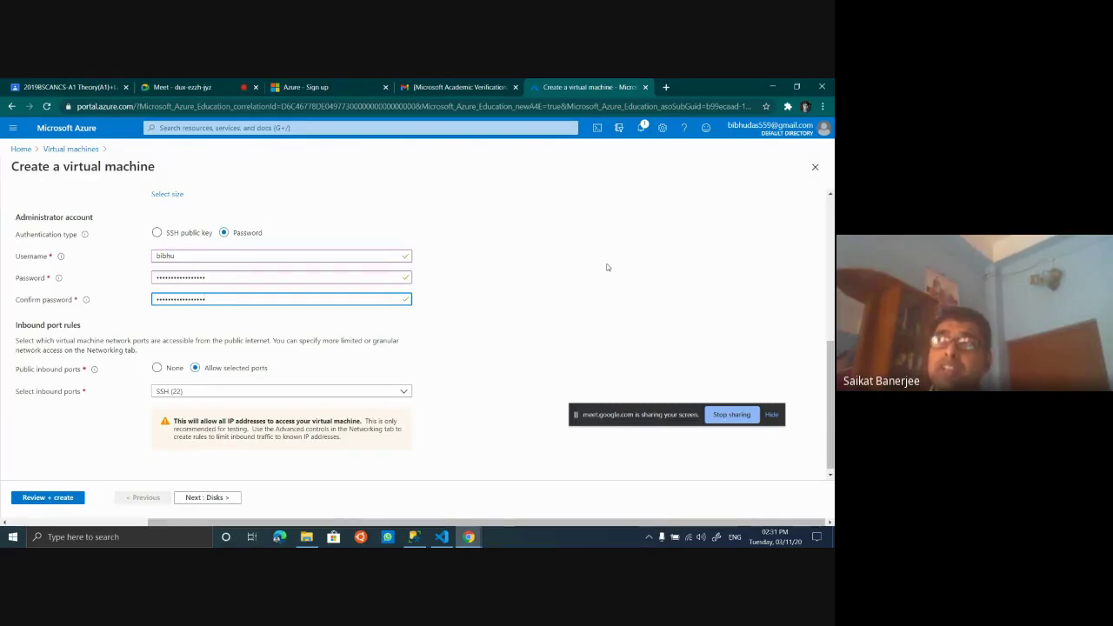
- Keep SSH (22) as the only allowed inbound port and proceed to Review + create
{"action": "left_click", "coordinate": [404, 391]}
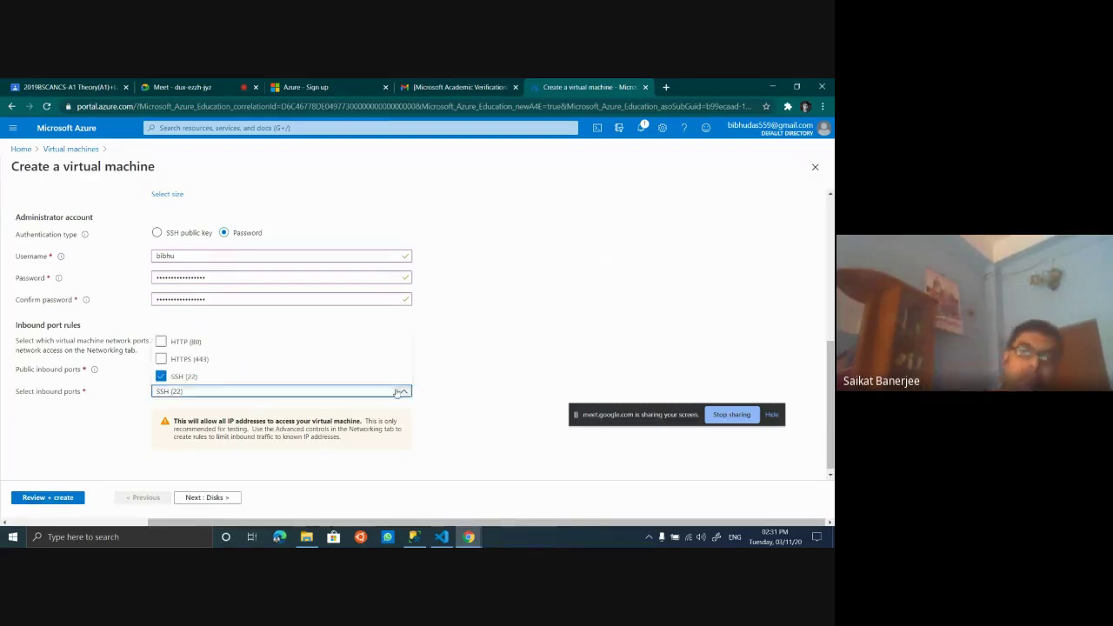
{"action": "left_click", "coordinate": [427, 356]}
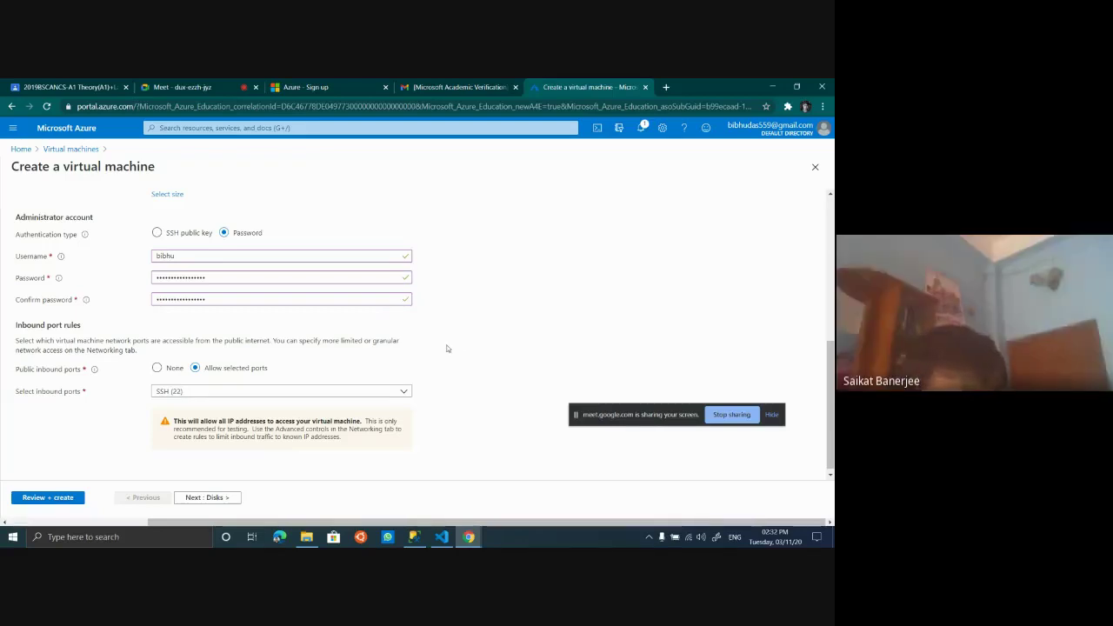
{"action": "scroll", "coordinate": [447, 348], "scroll_direction": "down", "scroll_amount": 1}
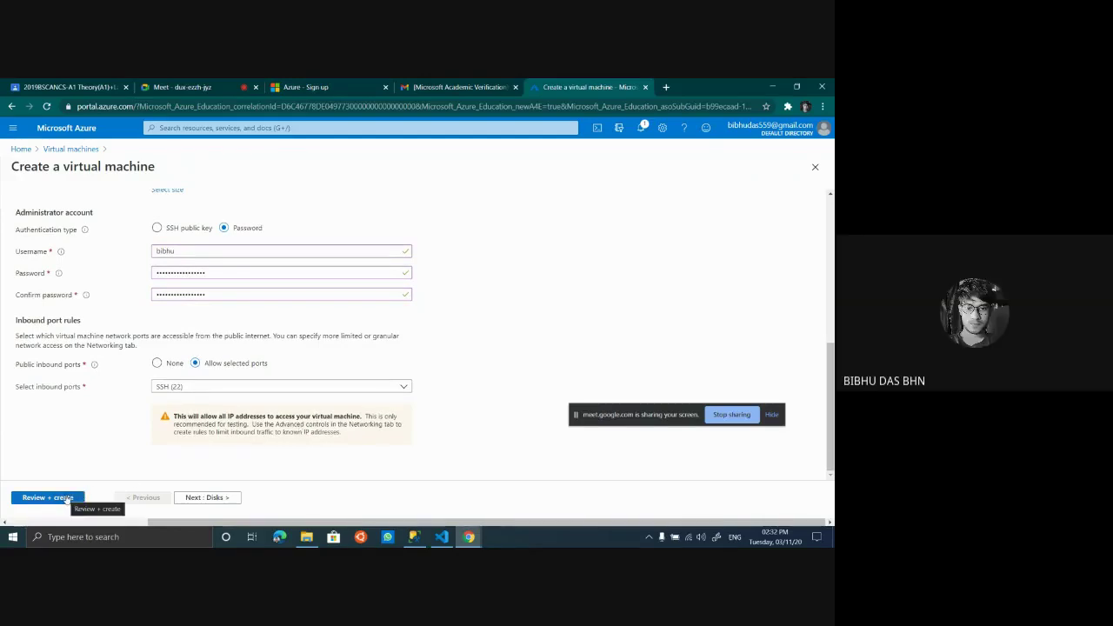
{"action": "left_click", "coordinate": [48, 497]}
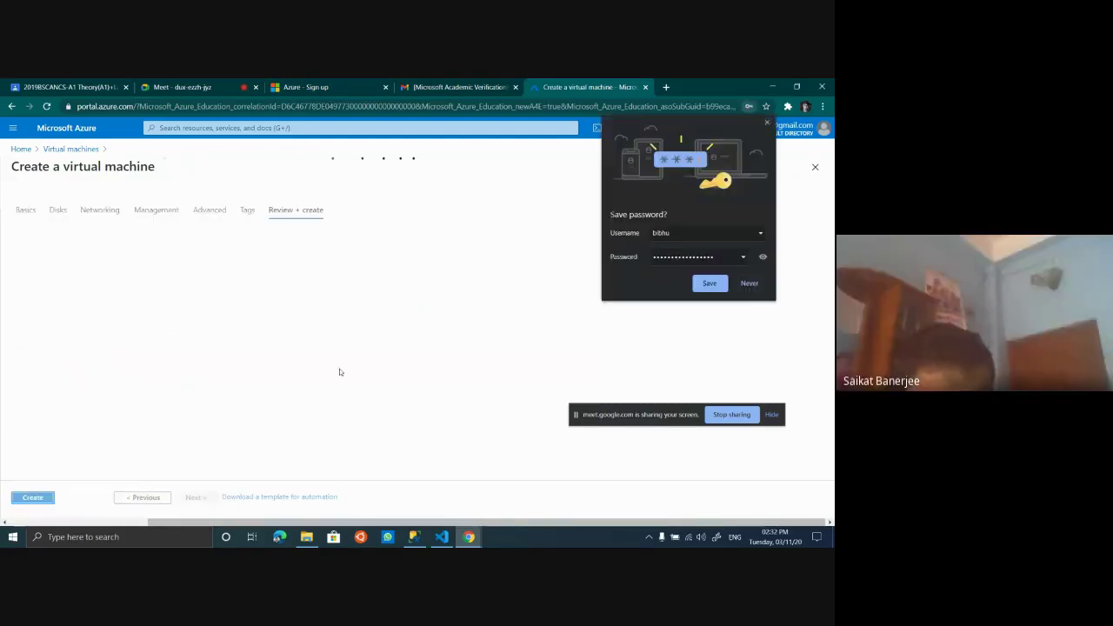
- Save the VM login in Chrome's password prompt while validation completes
{"action": "left_click", "coordinate": [710, 285]}
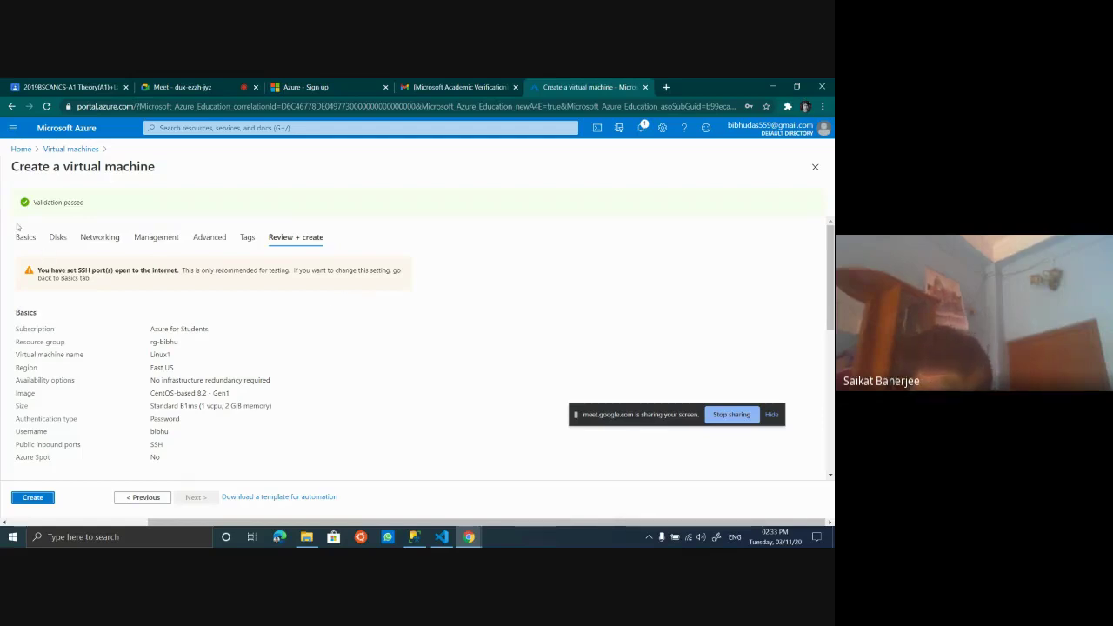
- Return to the Disks tab showing the Premium SSD OS disk type
{"action": "left_click", "coordinate": [55, 236]}
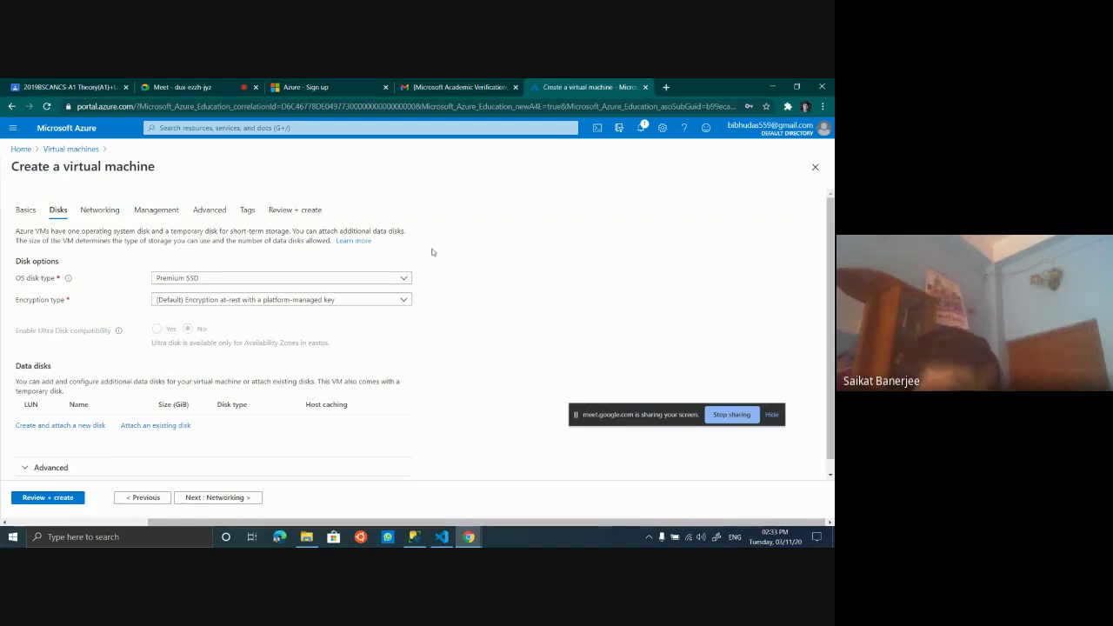
- Change the OS disk type to Standard HDD and continue to Networking
{"action": "left_click", "coordinate": [394, 281]}
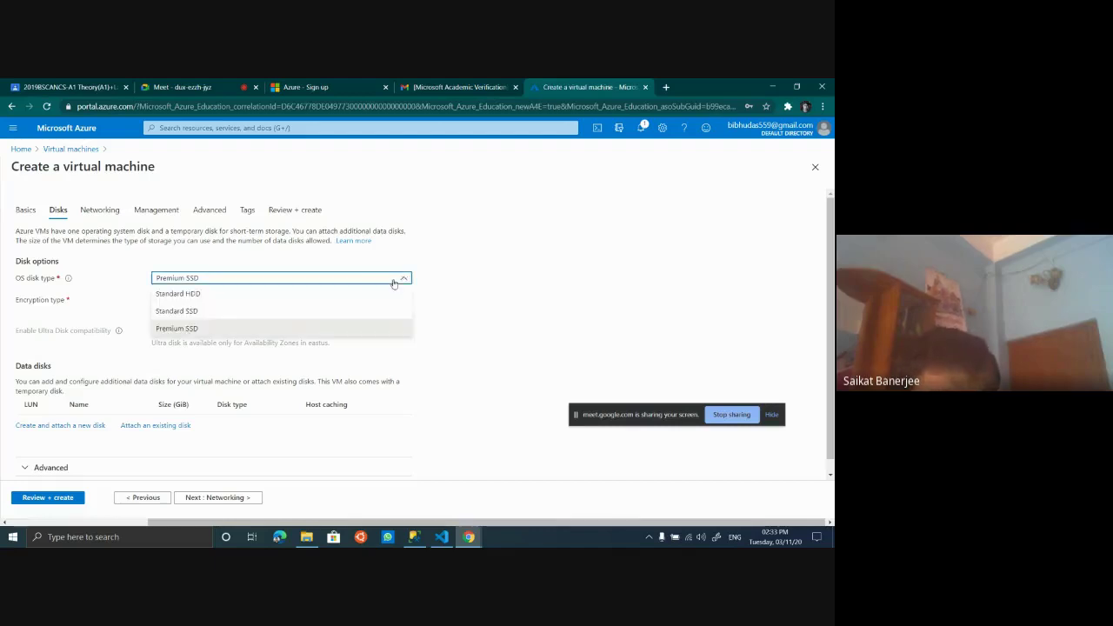
{"action": "left_click", "coordinate": [278, 299]}
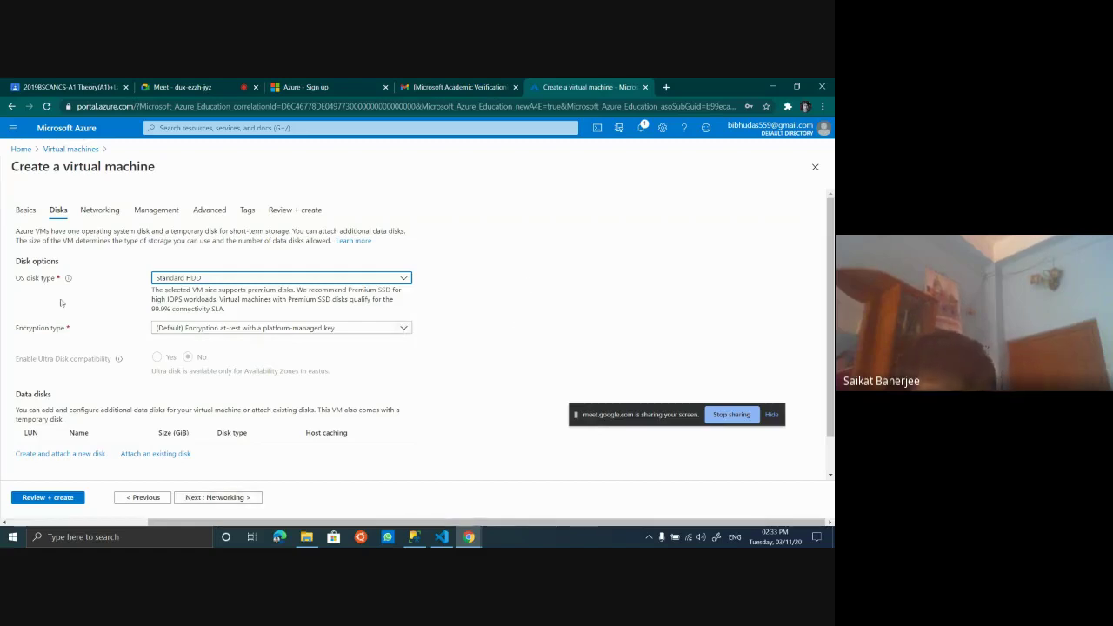
{"action": "left_click", "coordinate": [98, 212]}
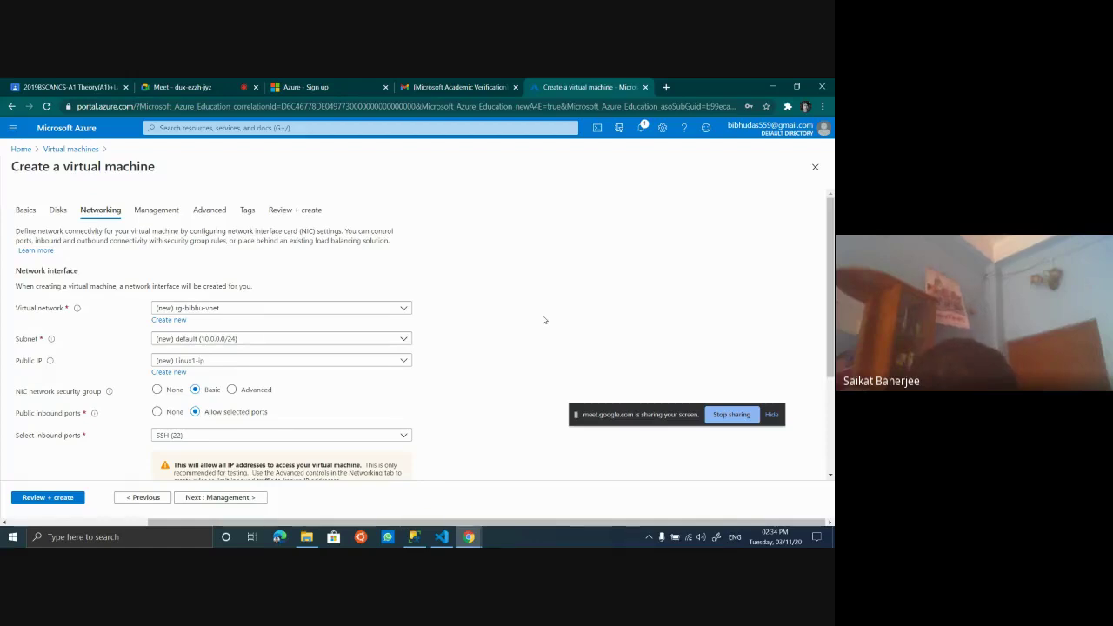
{"action": "scroll", "coordinate": [542, 320], "scroll_direction": "down", "scroll_amount": 1}
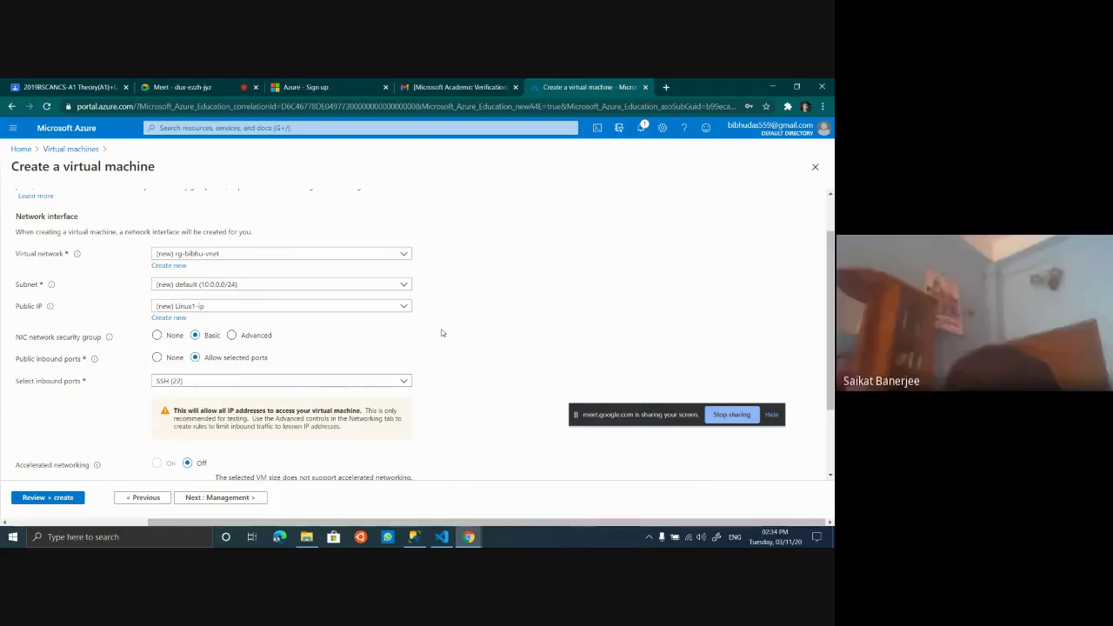
{"action": "scroll", "coordinate": [427, 312], "scroll_direction": "down", "scroll_amount": 2}
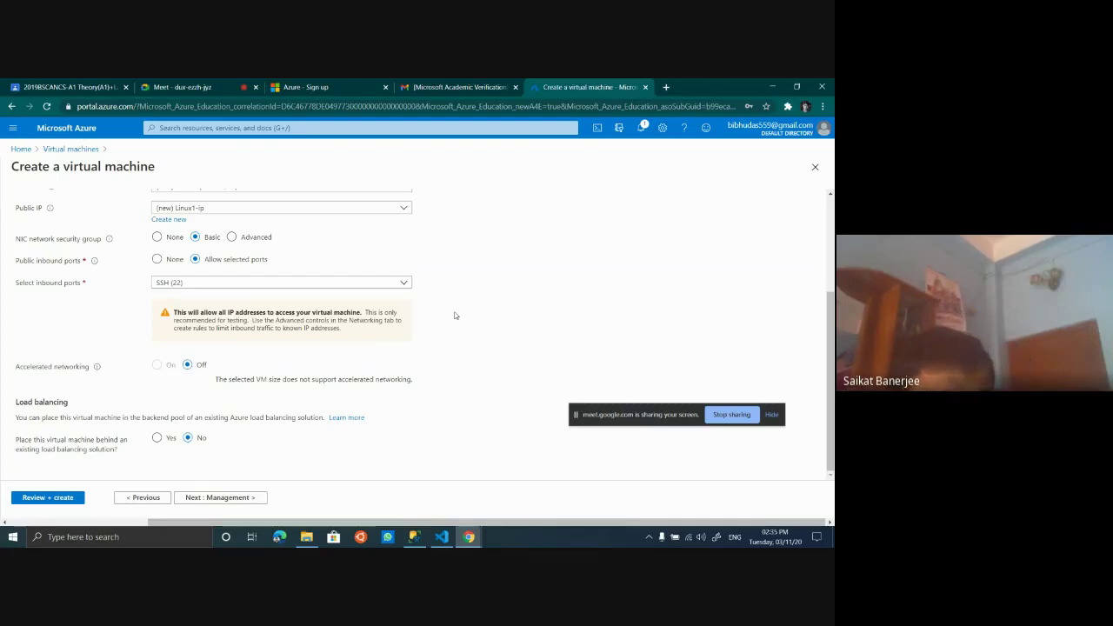
{"action": "scroll", "coordinate": [454, 314], "scroll_direction": "up", "scroll_amount": 2}
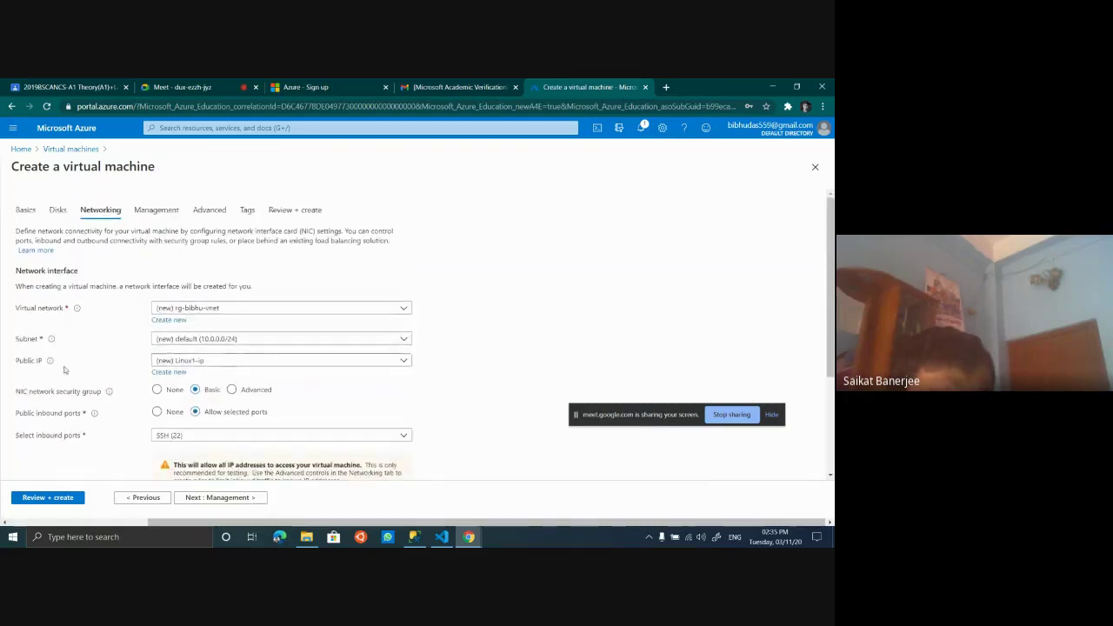
{"action": "left_click", "coordinate": [411, 362]}
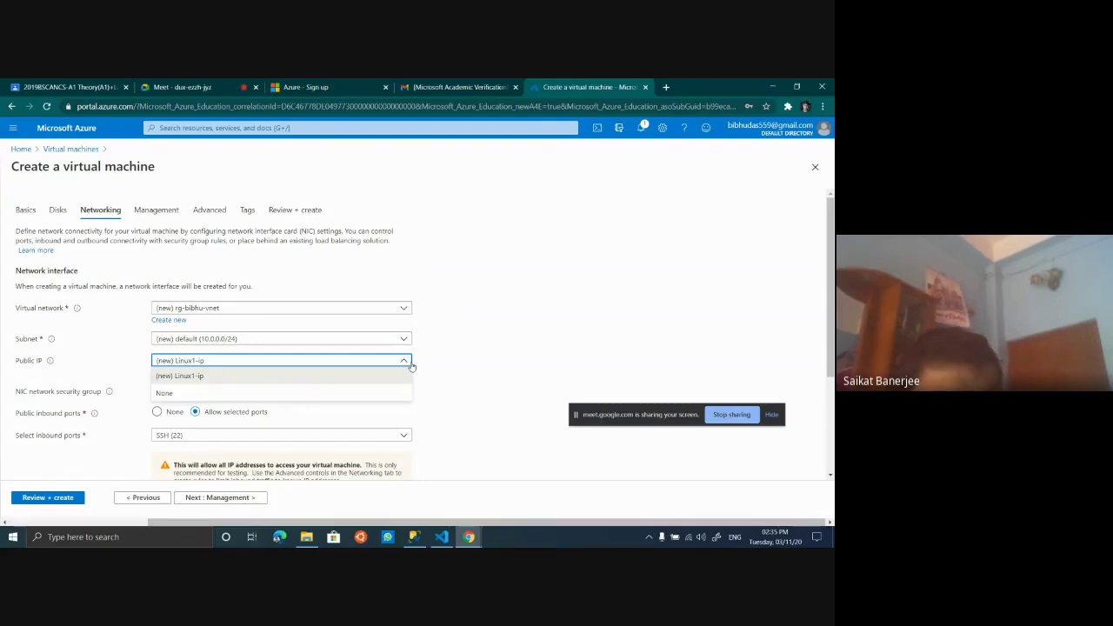
{"action": "left_click", "coordinate": [411, 366]}
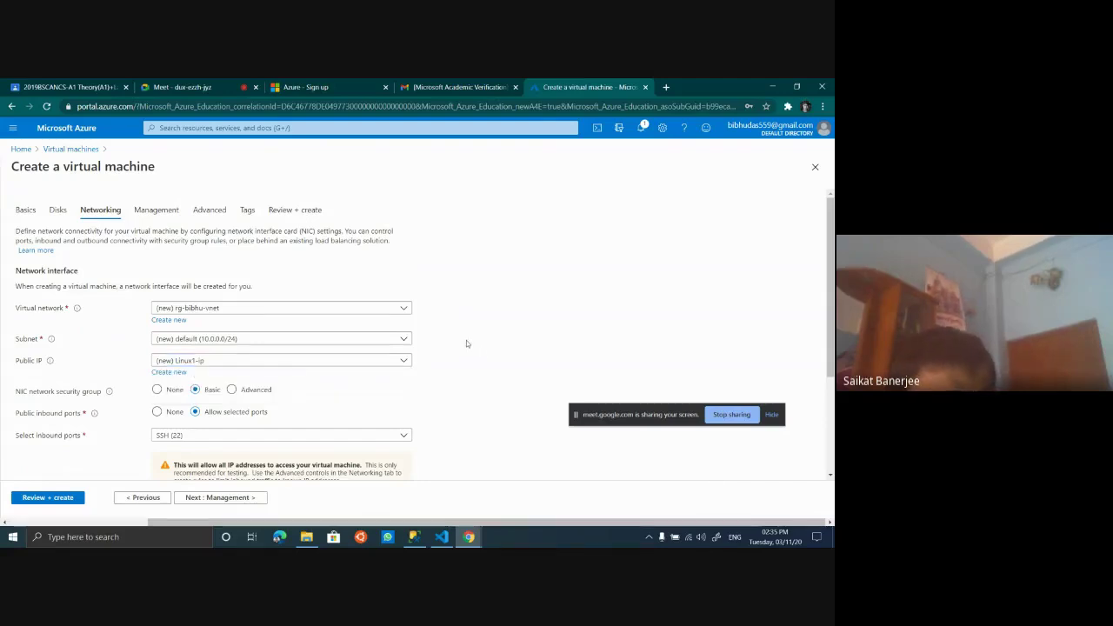
- Leave the Linux1 VM's Management and Advanced settings at their defaults and go to Review + create
{"action": "left_click", "coordinate": [159, 210]}
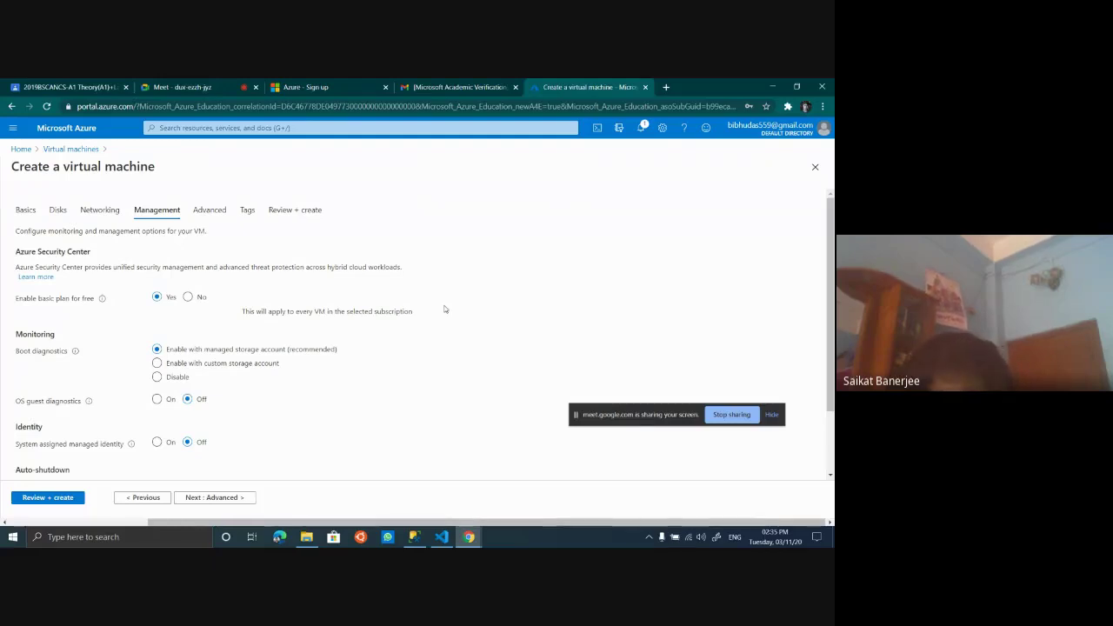
{"action": "scroll", "coordinate": [444, 309], "scroll_direction": "down", "scroll_amount": 2}
{"action": "scroll", "coordinate": [444, 309], "scroll_direction": "up", "scroll_amount": 1}
{"action": "scroll", "coordinate": [444, 308], "scroll_direction": "down", "scroll_amount": 1}
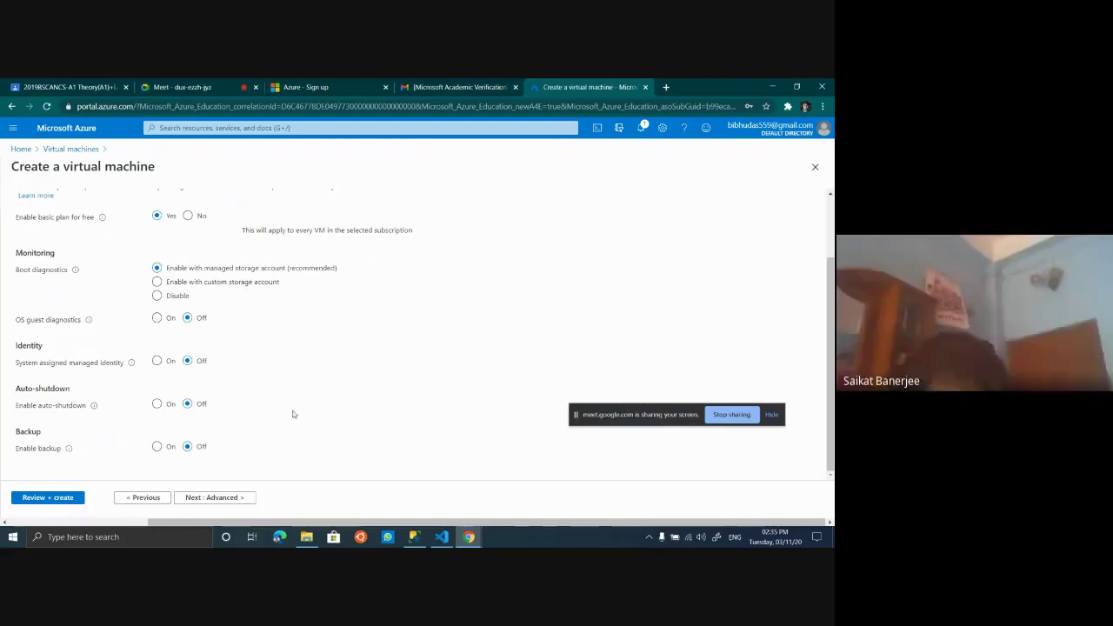
{"action": "scroll", "coordinate": [297, 406], "scroll_direction": "up", "scroll_amount": 2}
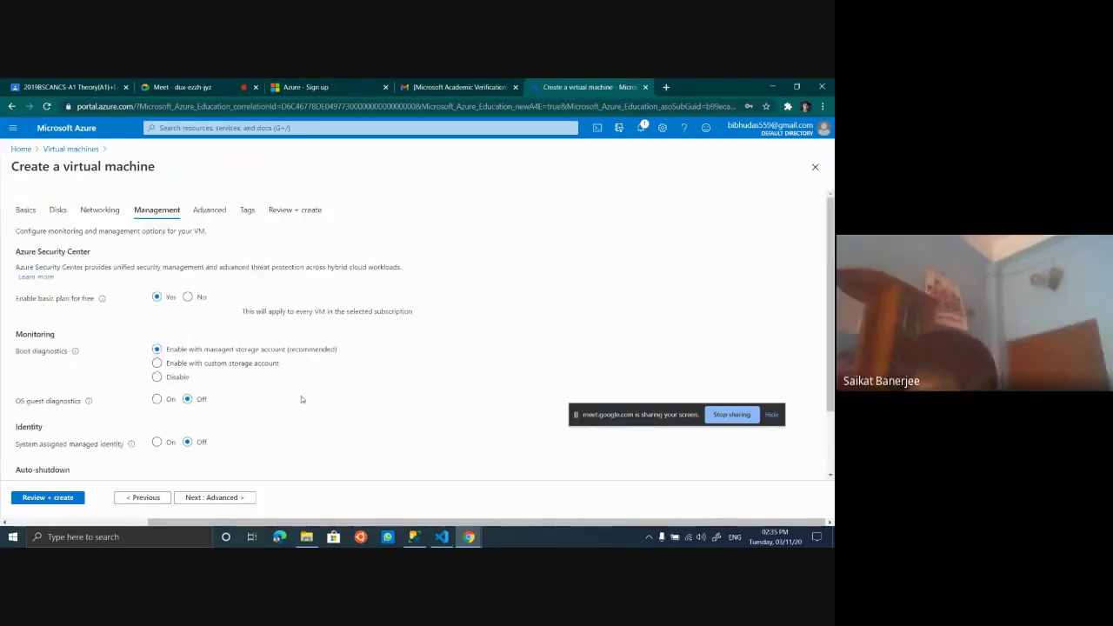
{"action": "left_click", "coordinate": [217, 212]}
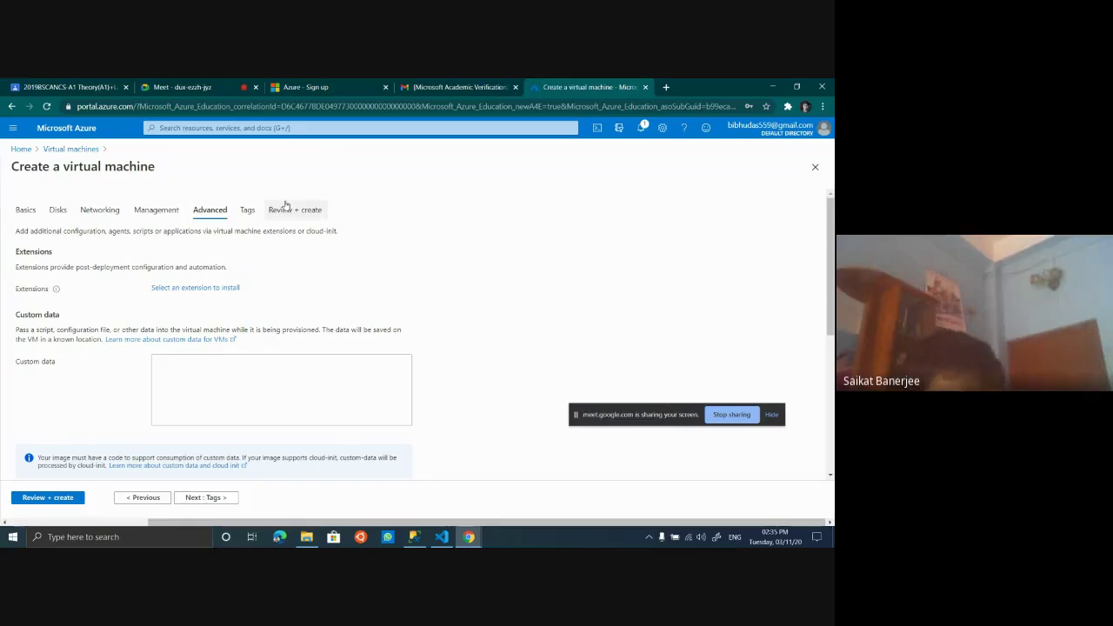
{"action": "left_click", "coordinate": [54, 497]}
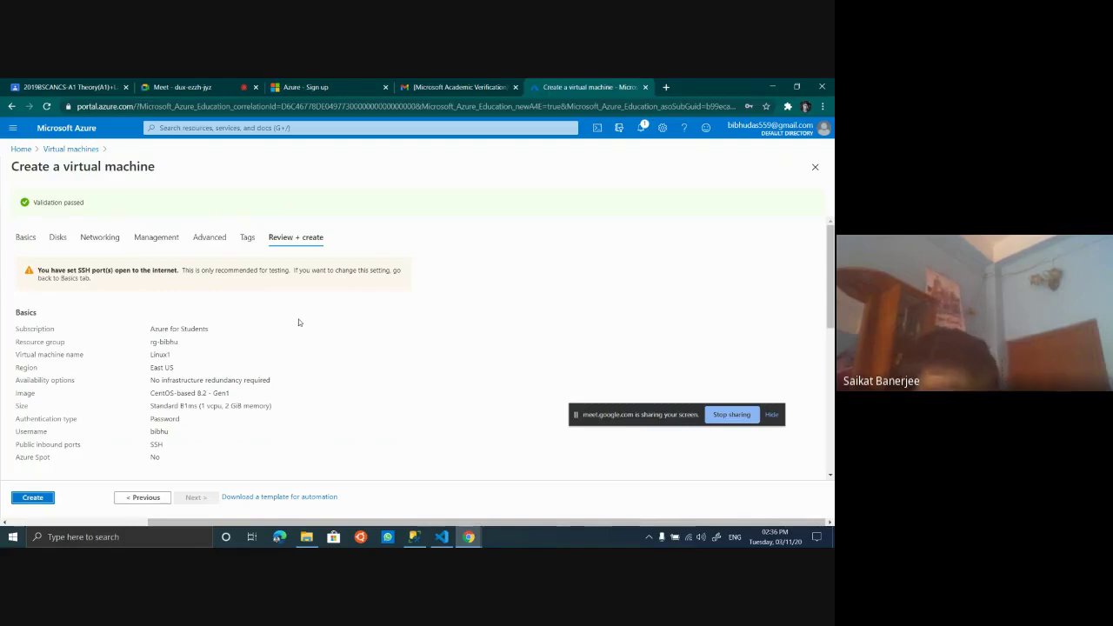
- Submit the Linux1 VM deployment and start a new browser tab
{"action": "left_click", "coordinate": [35, 497]}
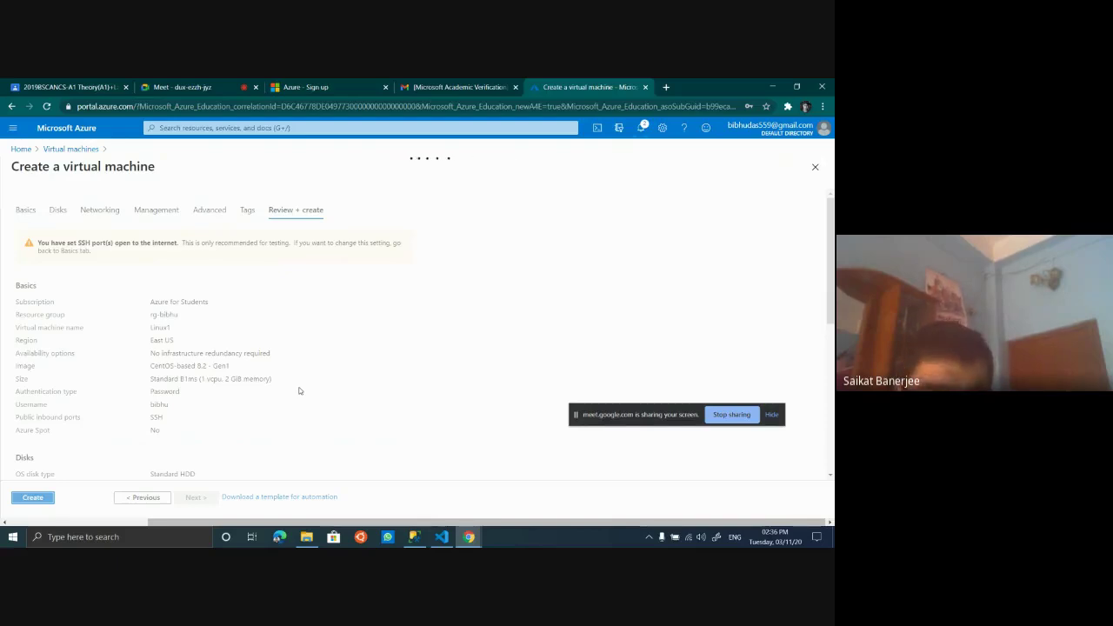
{"action": "left_click", "coordinate": [666, 88]}
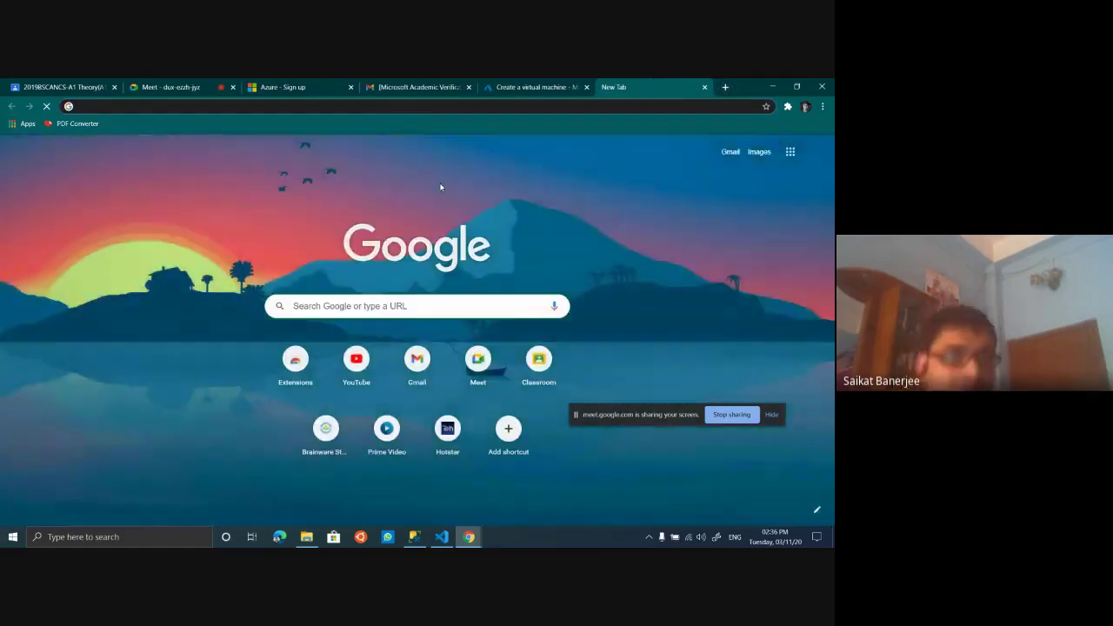
- Search Google for 'putty download' from the new tab's address bar
{"action": "type", "text": "pu"}
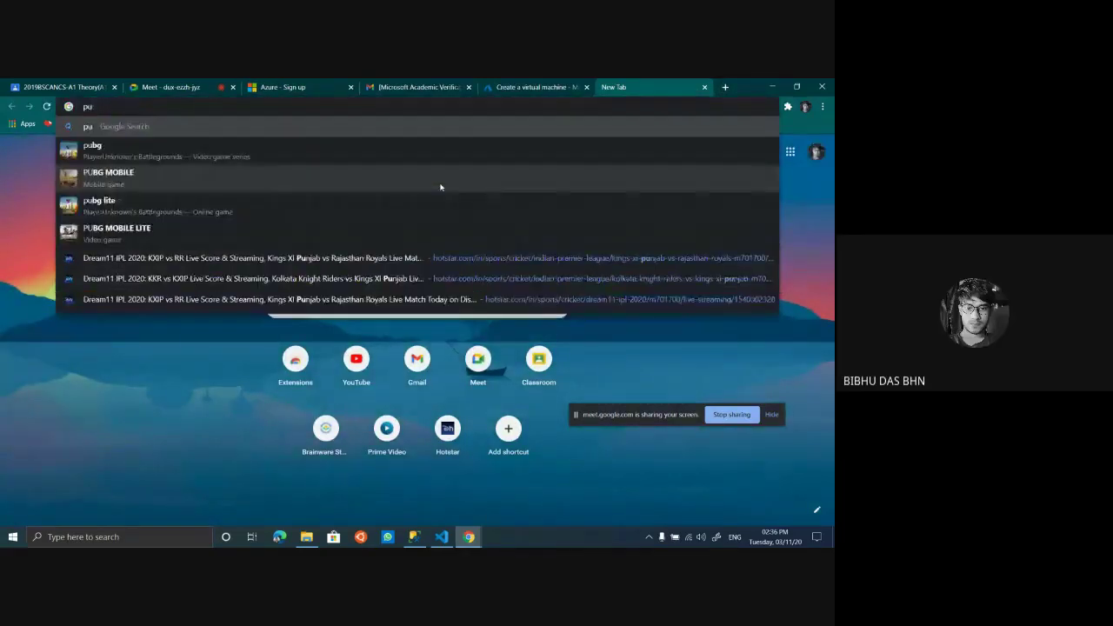
{"action": "type", "text": "tt"}
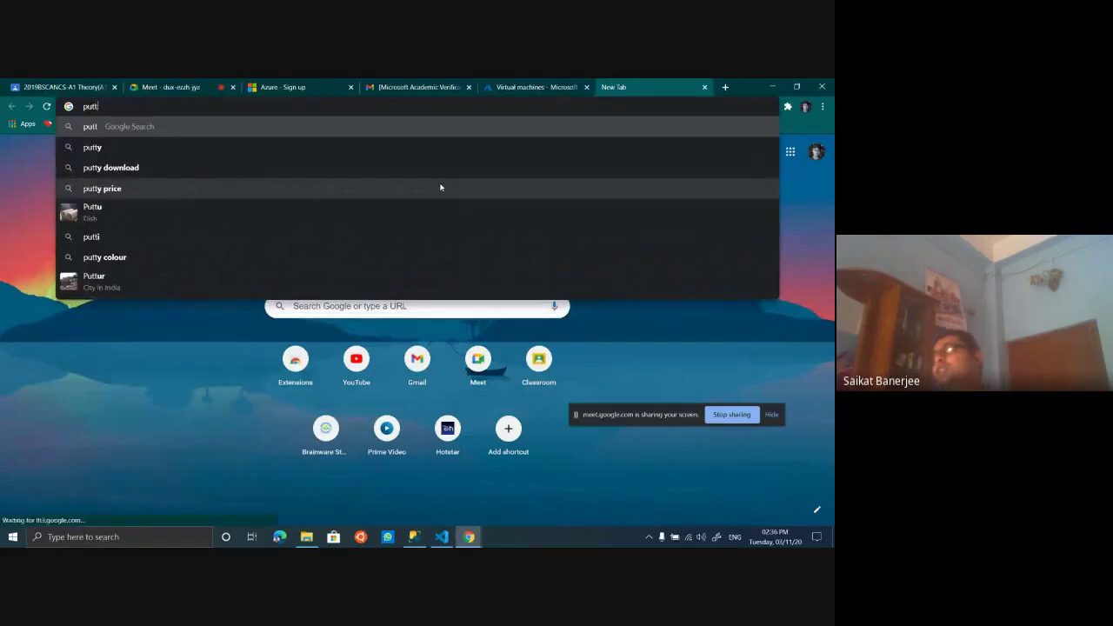
{"action": "left_click", "coordinate": [238, 168]}
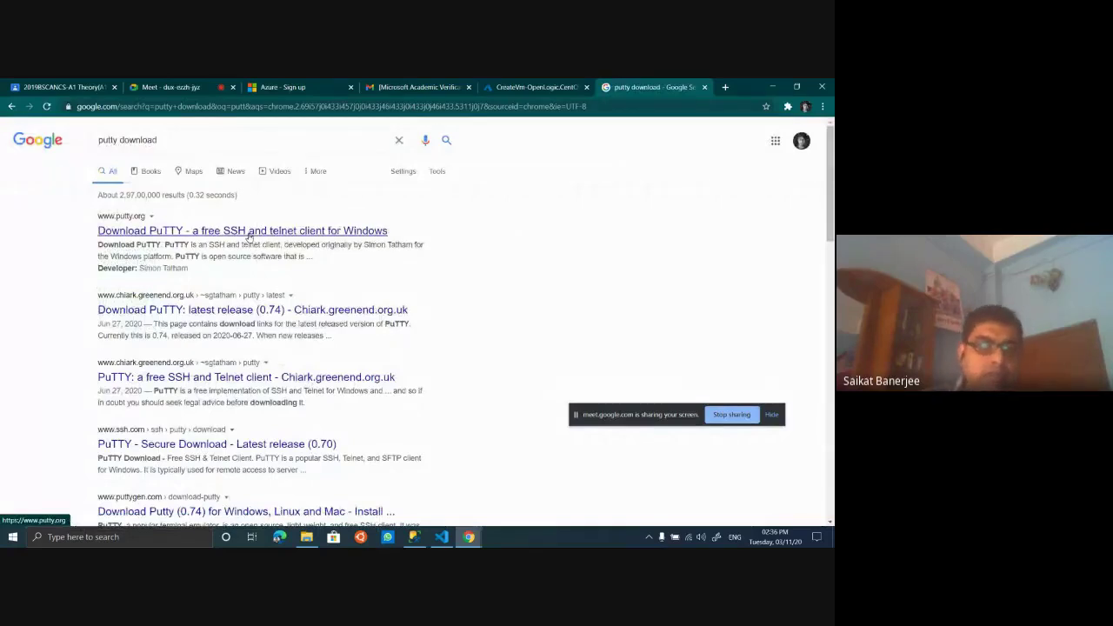
- Go from putty.org to the PuTTY latest release (0.74) download page
{"action": "left_click", "coordinate": [249, 231]}
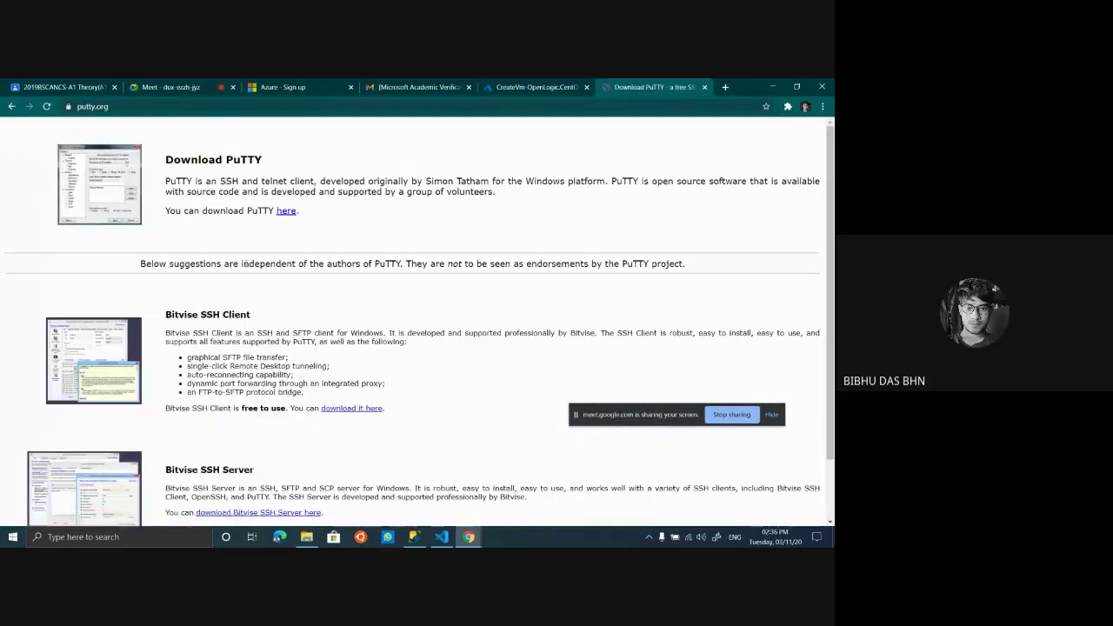
{"action": "scroll", "coordinate": [292, 254], "scroll_direction": "down", "scroll_amount": 1}
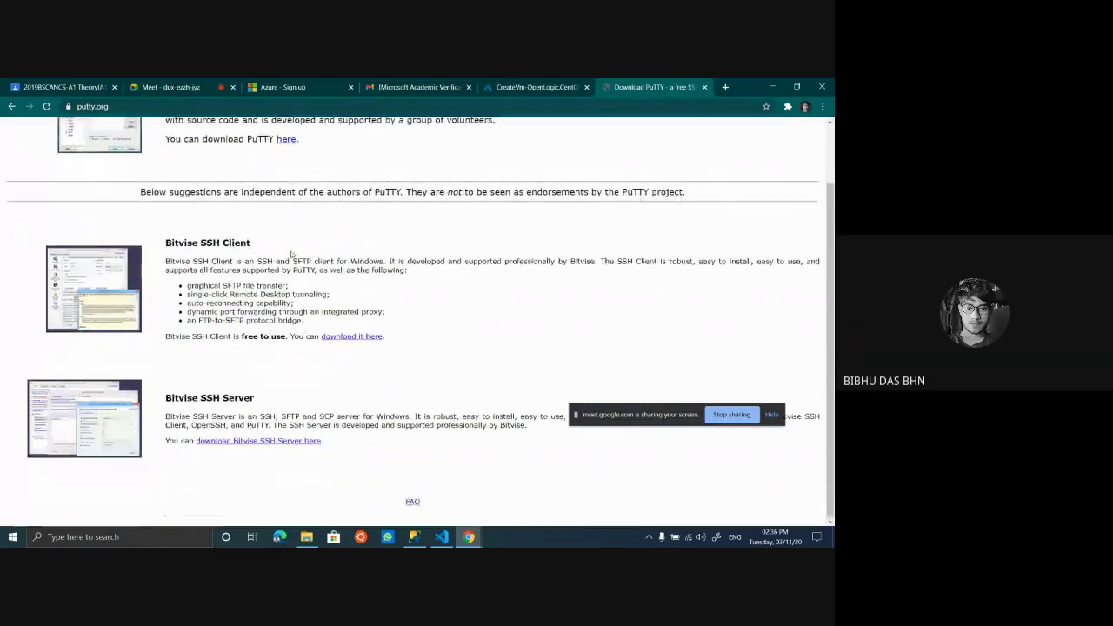
{"action": "scroll", "coordinate": [291, 253], "scroll_direction": "up", "scroll_amount": 1}
{"action": "scroll", "coordinate": [291, 254], "scroll_direction": "up", "scroll_amount": 1}
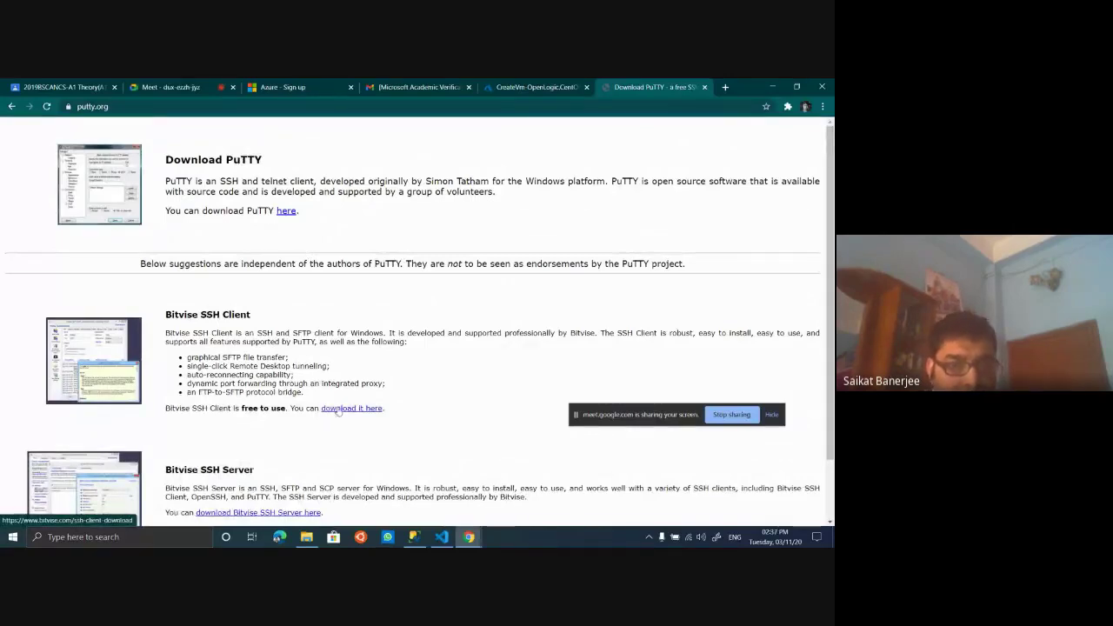
{"action": "scroll", "coordinate": [386, 384], "scroll_direction": "down", "scroll_amount": 1}
{"action": "scroll", "coordinate": [385, 385], "scroll_direction": "up", "scroll_amount": 1}
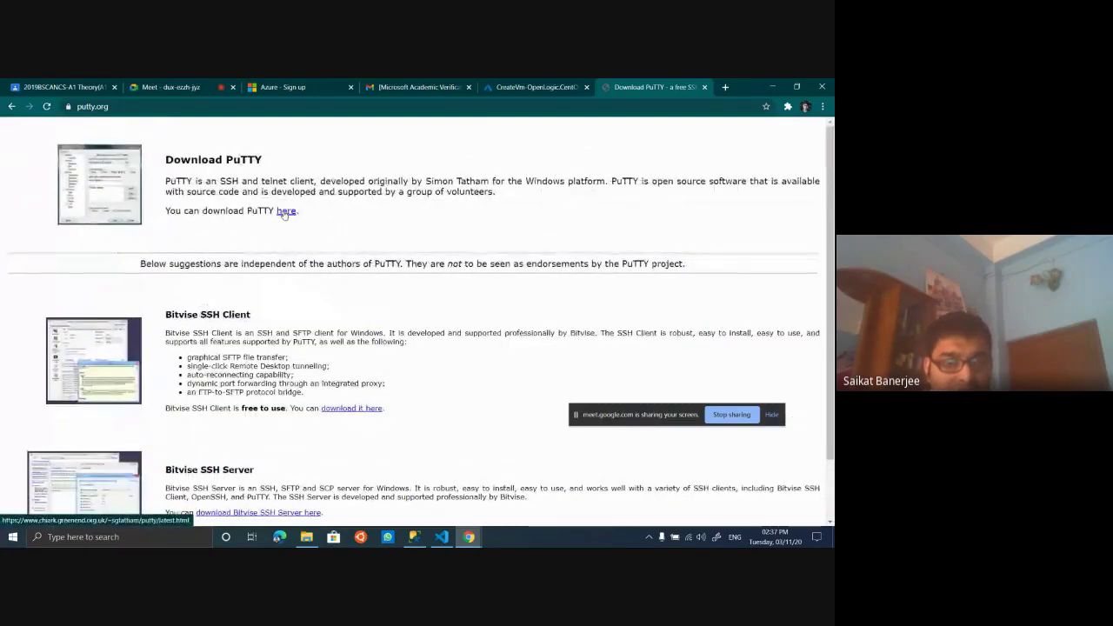
{"action": "left_click", "coordinate": [284, 212]}
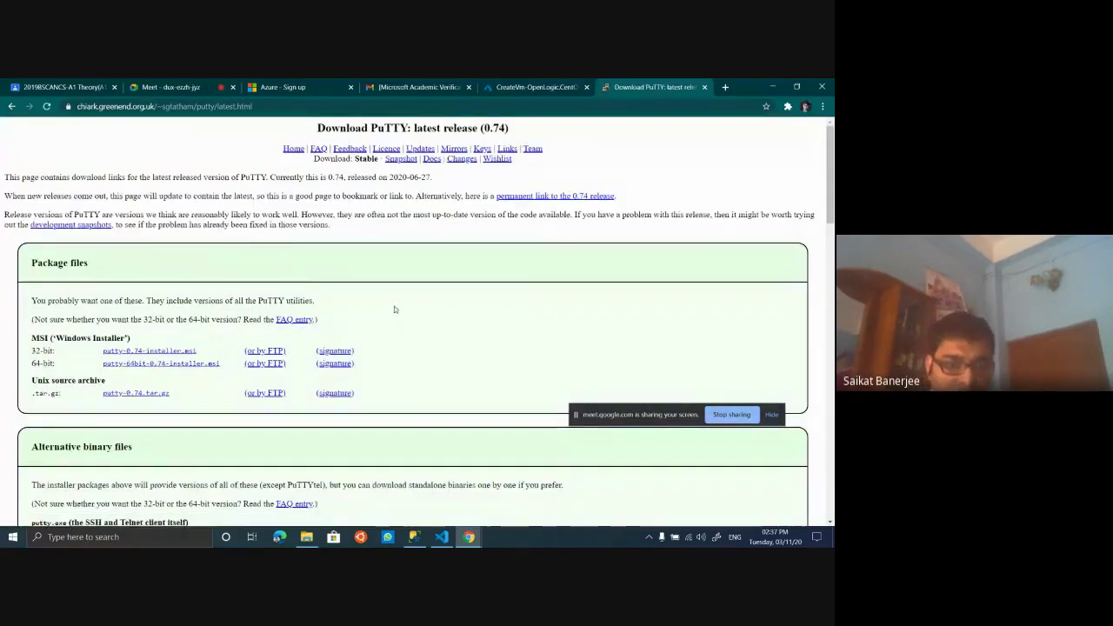
- Download putty-64bit-0.74-installer.msi and check the Linux1 deployment's progress in the Azure tab
{"action": "scroll", "coordinate": [394, 305], "scroll_direction": "down", "scroll_amount": 1}
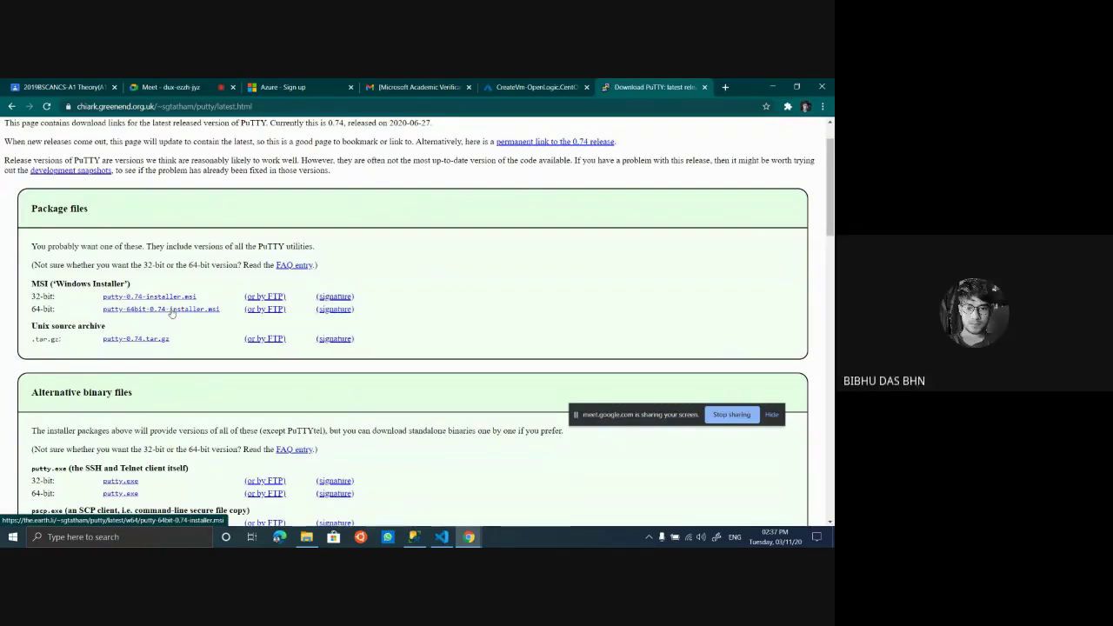
{"action": "left_click", "coordinate": [172, 311]}
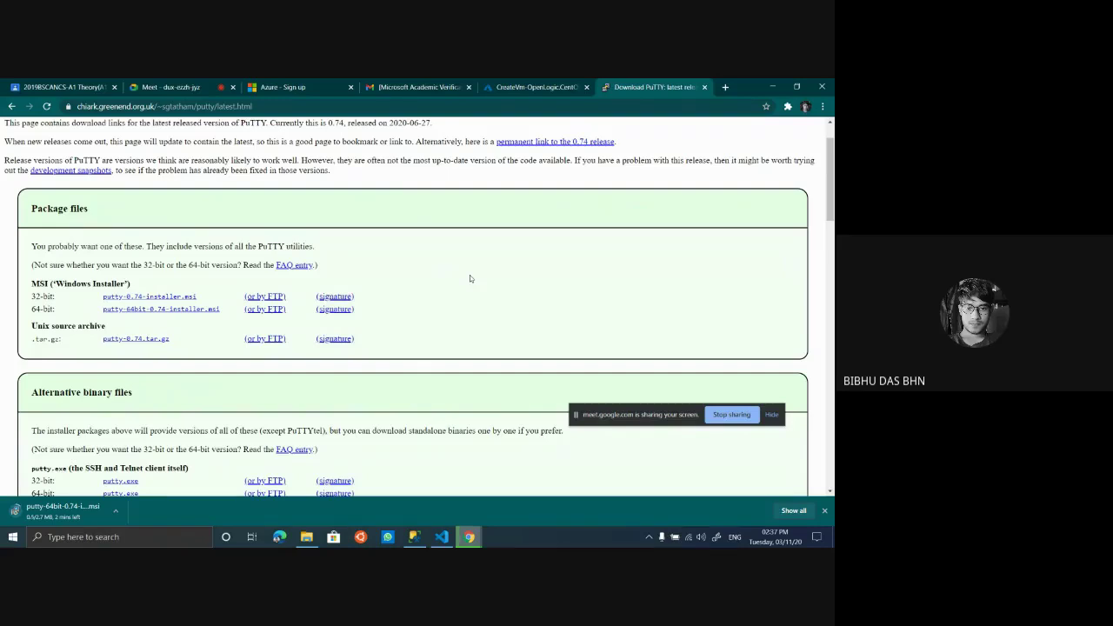
{"action": "left_click", "coordinate": [535, 87]}
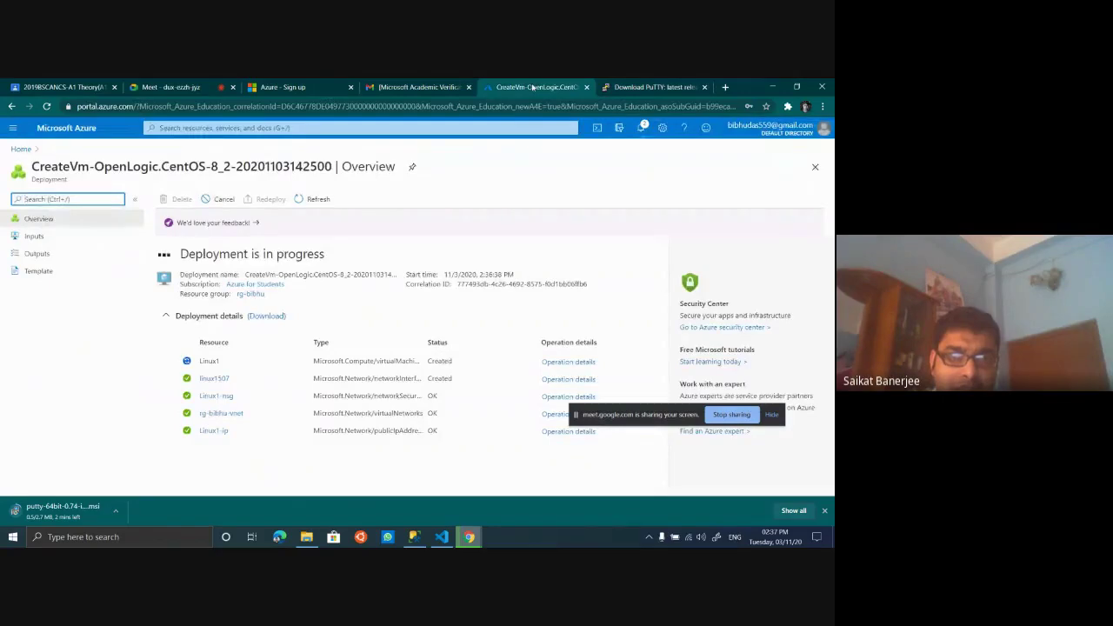
- Return to the PuTTY download page while the 64-bit MSI finishes downloading
{"action": "left_click", "coordinate": [633, 87]}
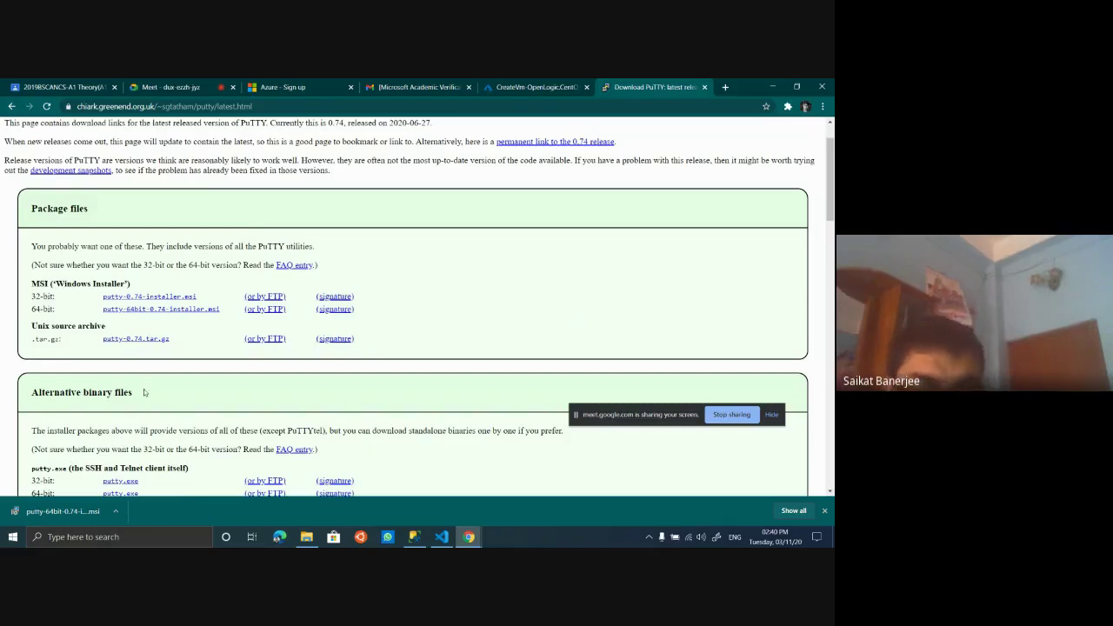
- Run the PuTTY 0.74 64-bit installer with the default folder and features
{"action": "left_click", "coordinate": [63, 513]}
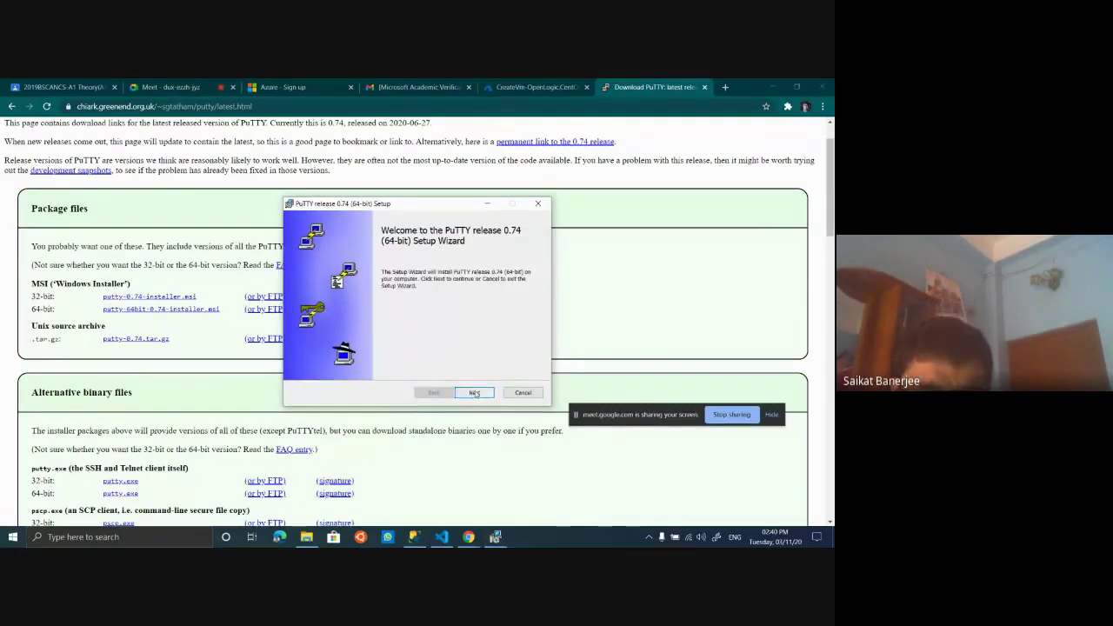
{"action": "left_click", "coordinate": [475, 393]}
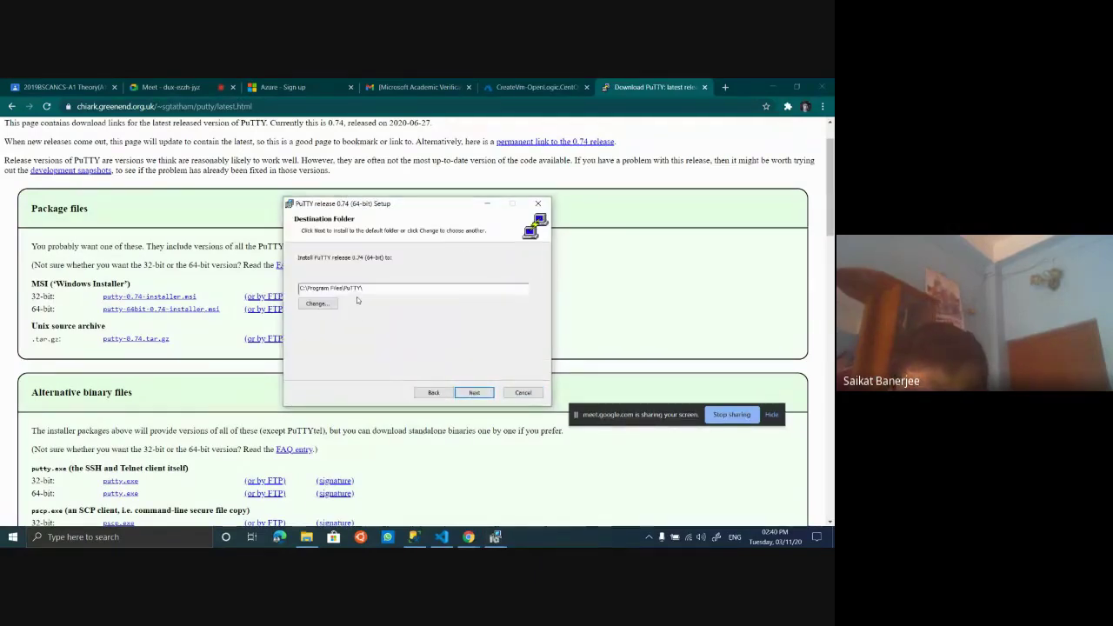
{"action": "left_click", "coordinate": [474, 392]}
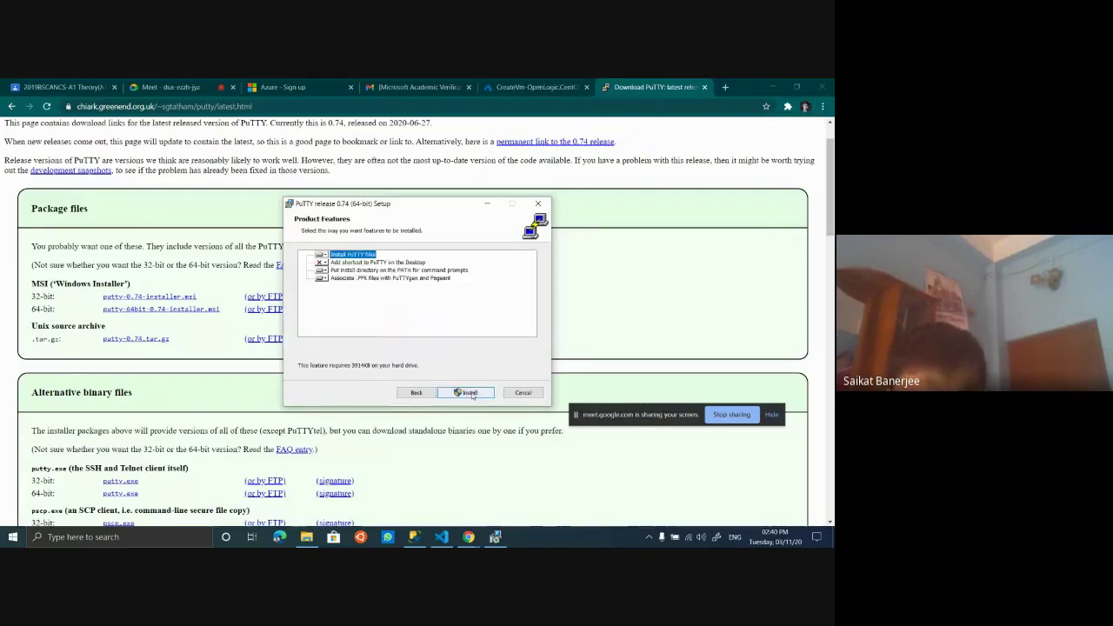
{"action": "left_click", "coordinate": [472, 393]}
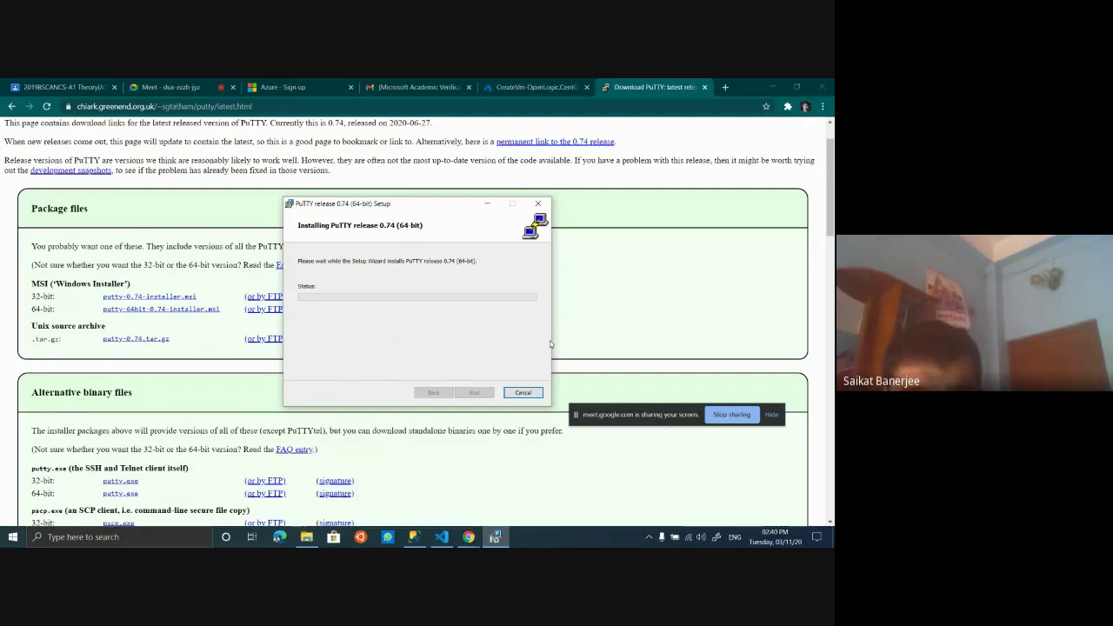
- Finish the PuTTY setup, dismiss the README, and return to the Azure deployment overview
{"action": "left_click", "coordinate": [576, 84]}
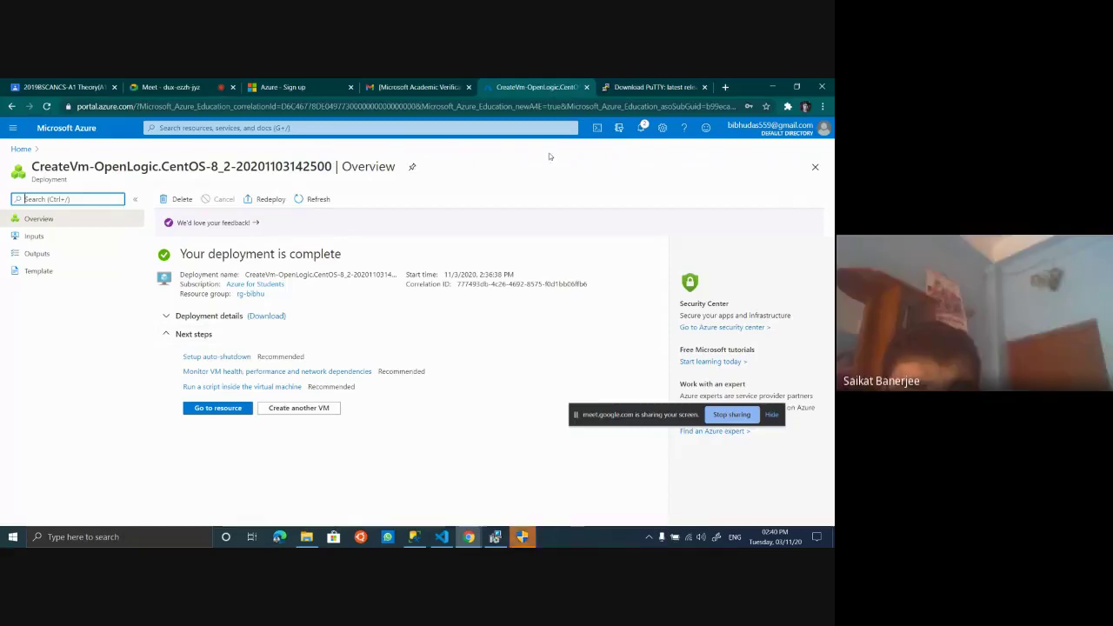
{"action": "left_click", "coordinate": [614, 87]}
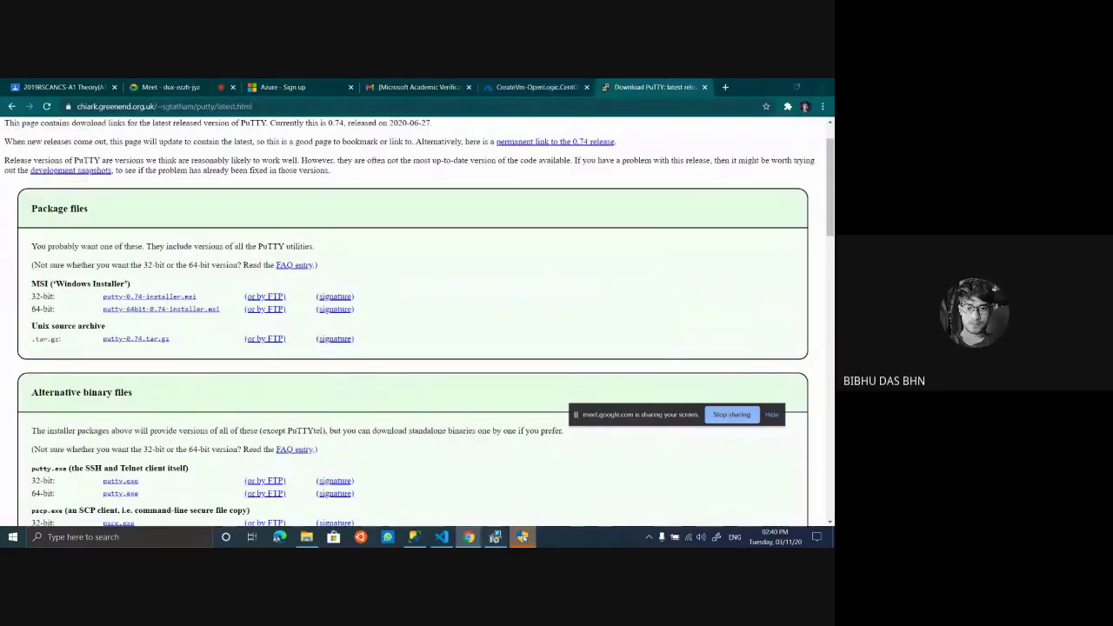
{"action": "left_click", "coordinate": [522, 536]}
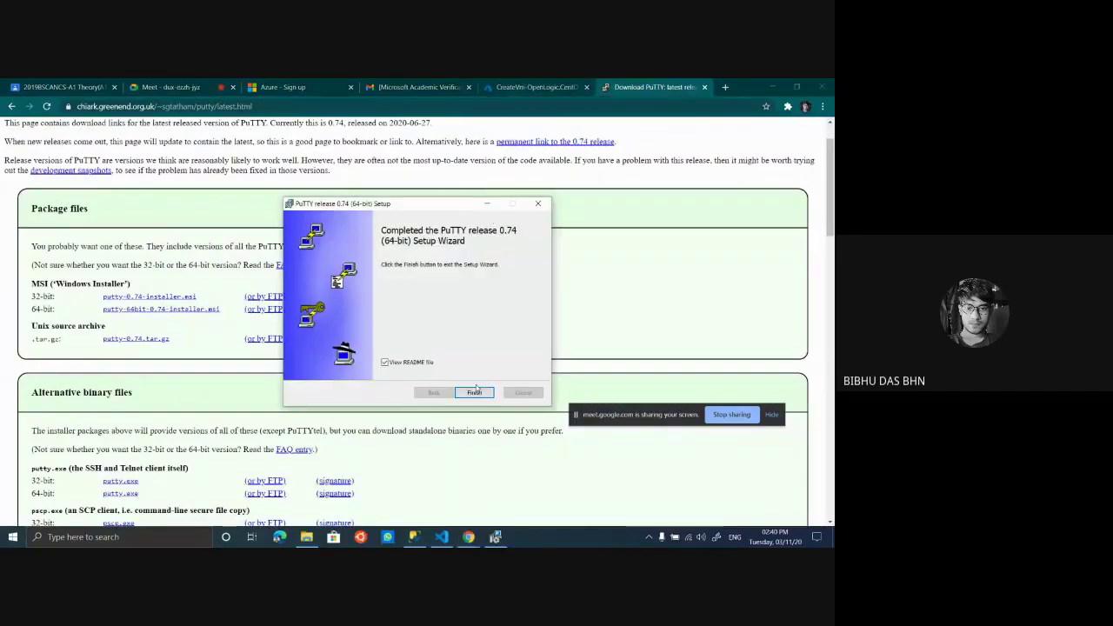
{"action": "left_click", "coordinate": [475, 393]}
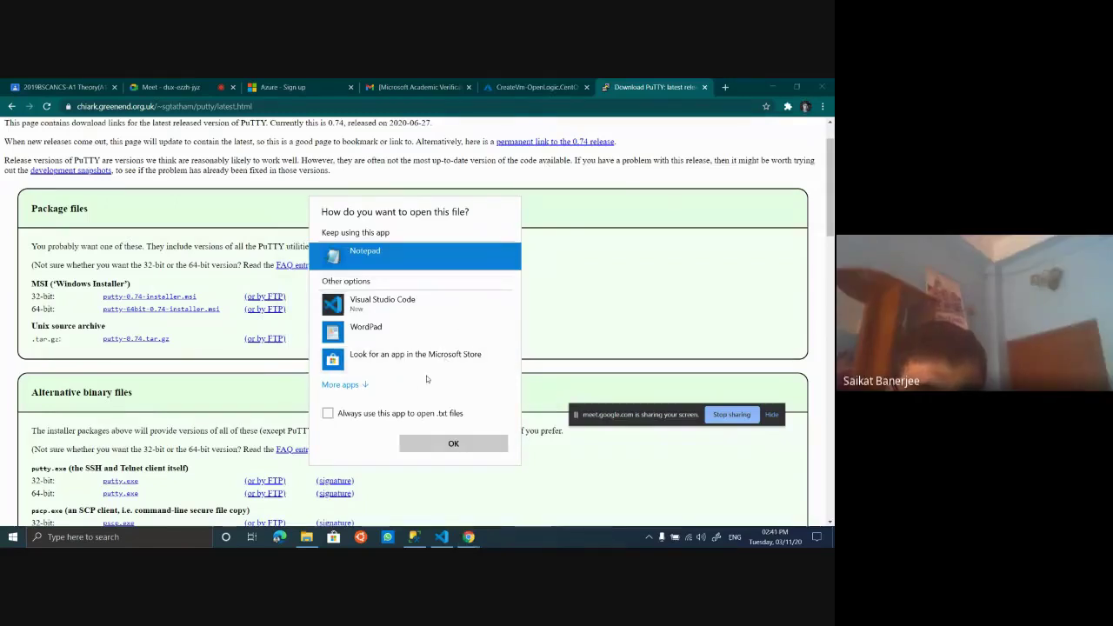
{"action": "left_click", "coordinate": [454, 443]}
{"action": "left_click", "coordinate": [614, 142]}
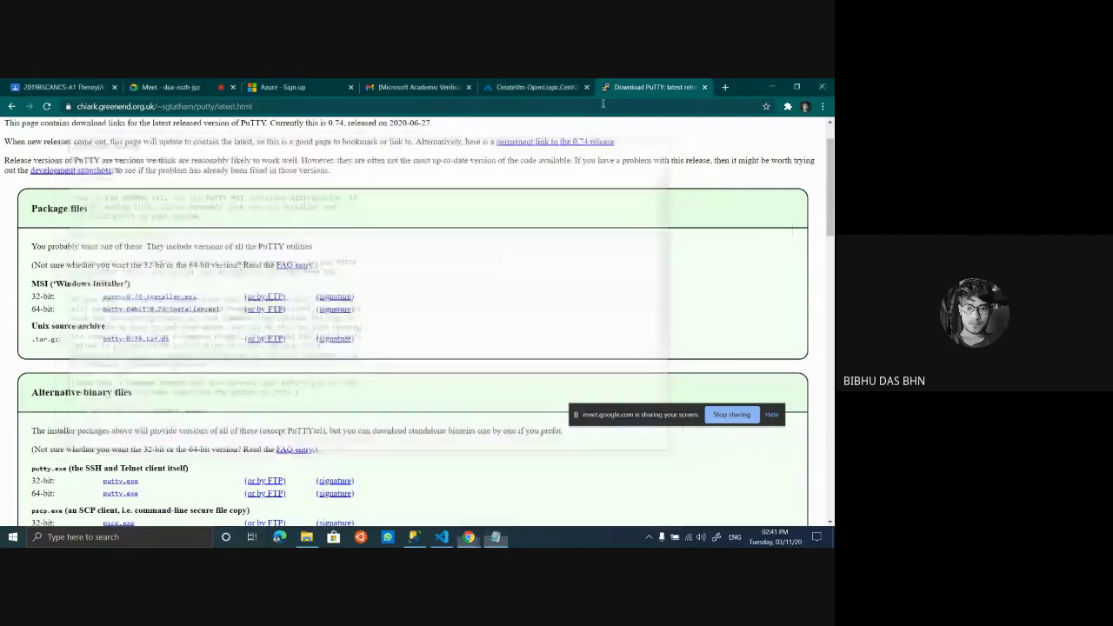
{"action": "left_click", "coordinate": [535, 87]}
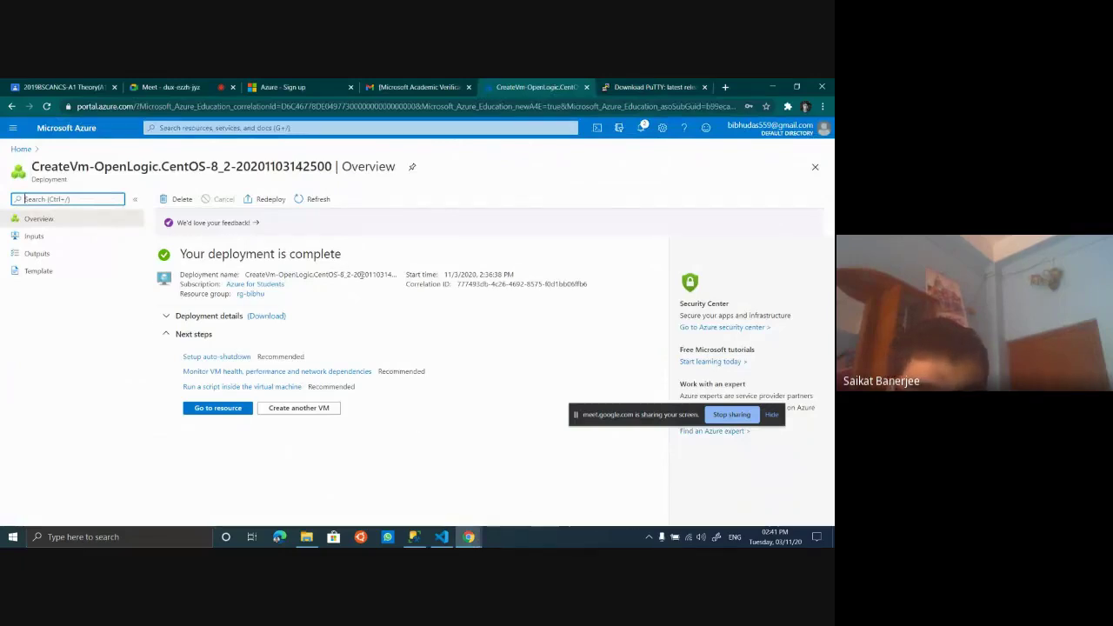
- Open the Linux1 VM overview, copy its public IP 20.185.67.242, and launch PuTTYgen
{"action": "left_click", "coordinate": [639, 128]}
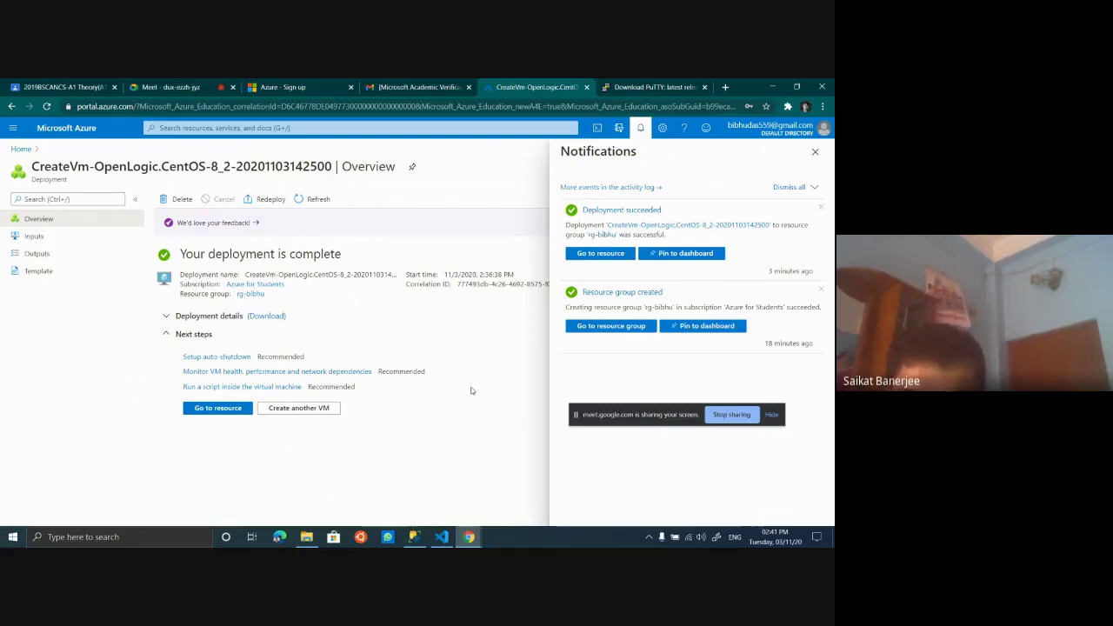
{"action": "left_click", "coordinate": [217, 408]}
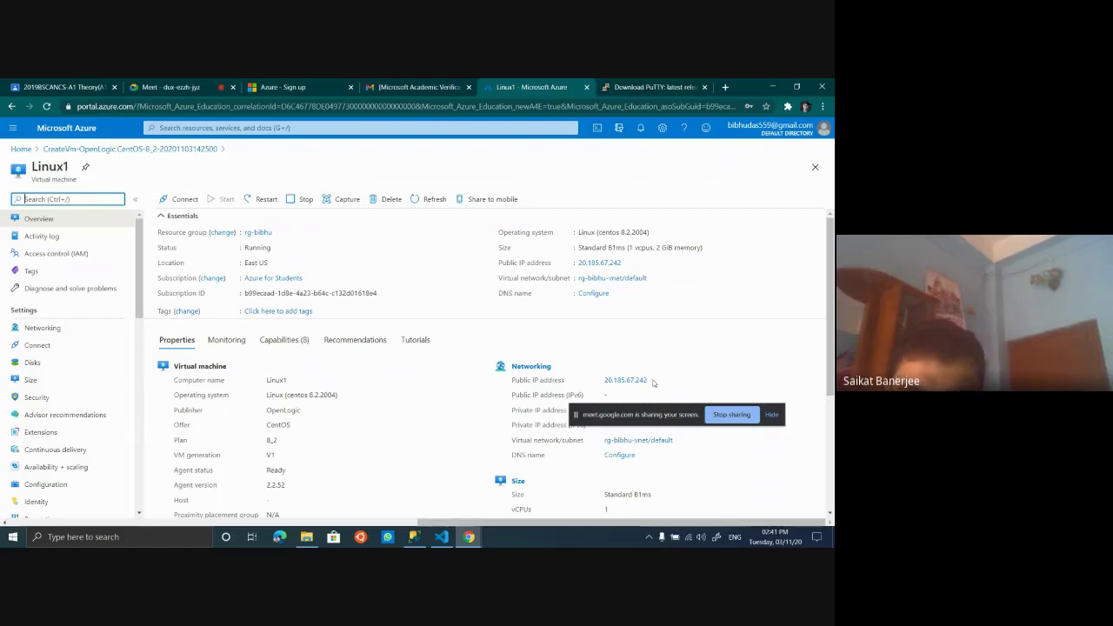
{"action": "left_click_drag", "start_coordinate": [646, 410], "coordinate": [748, 313]}
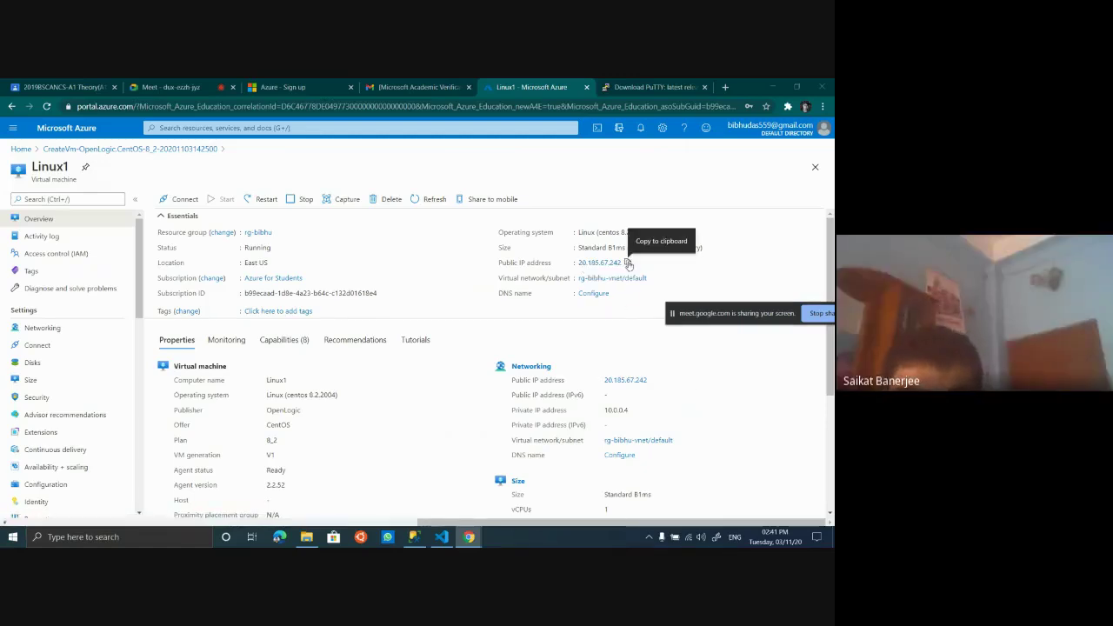
{"action": "left_click", "coordinate": [628, 263]}
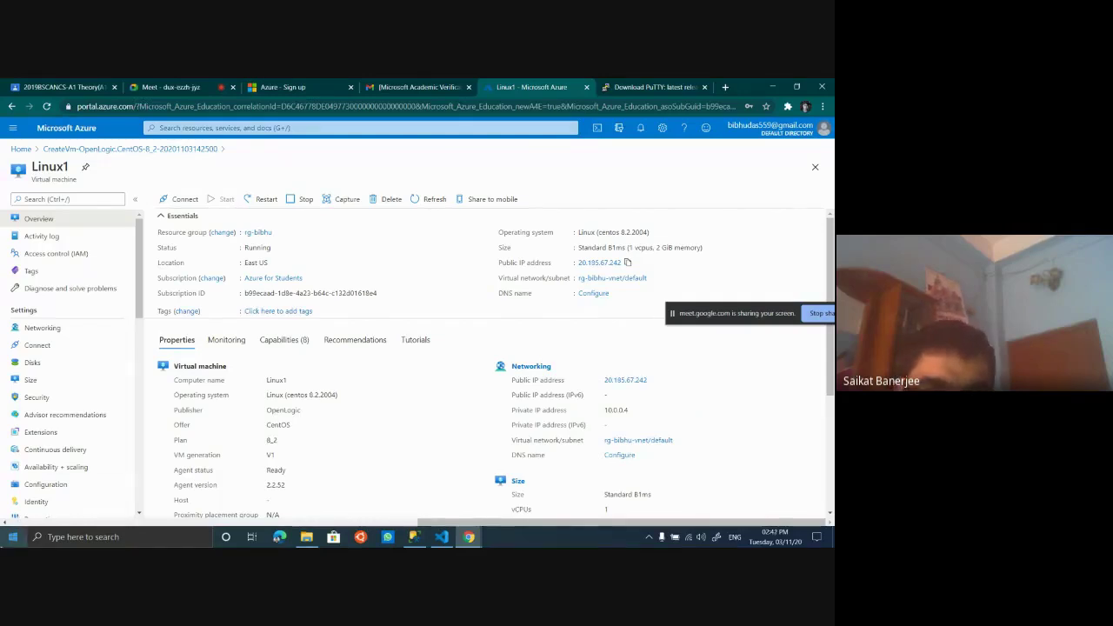
{"action": "left_click", "coordinate": [13, 537]}
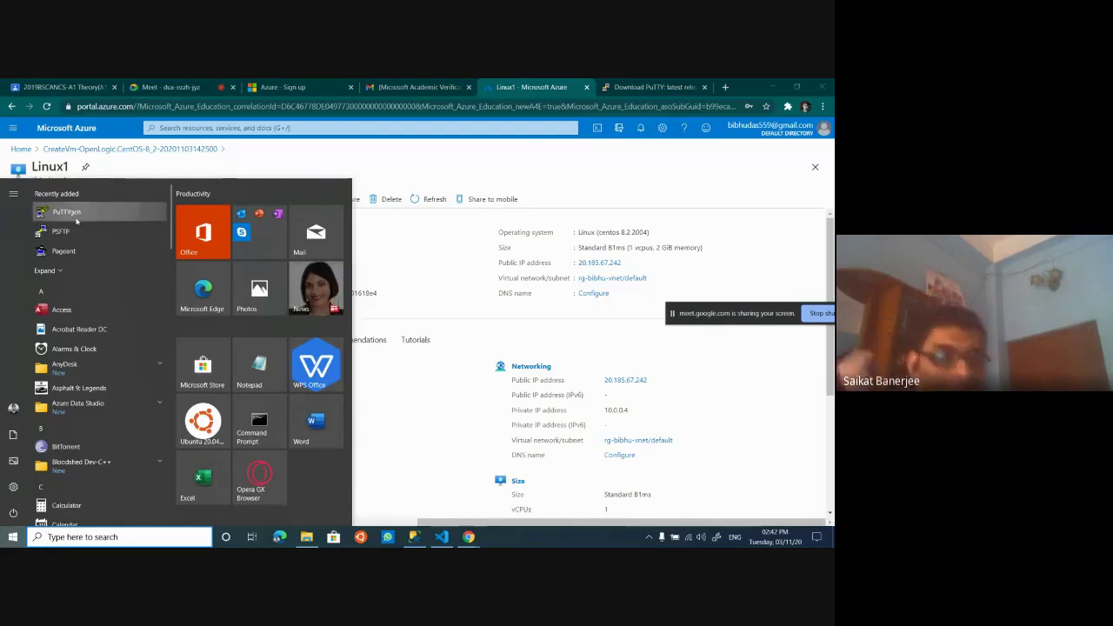
{"action": "left_click", "coordinate": [66, 212]}
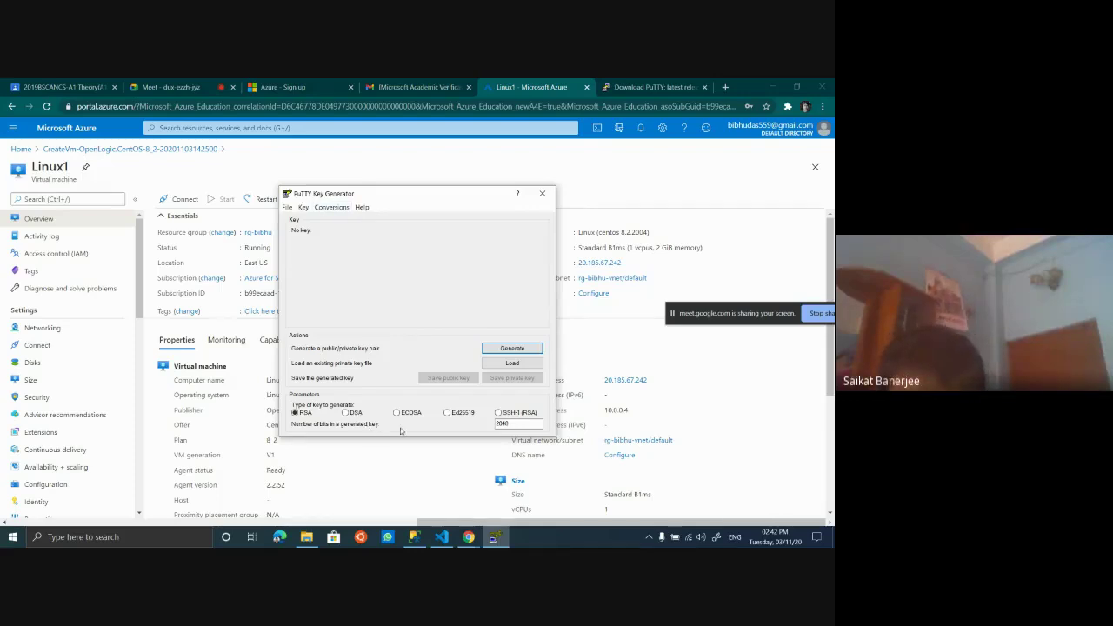
{"action": "left_click", "coordinate": [498, 412]}
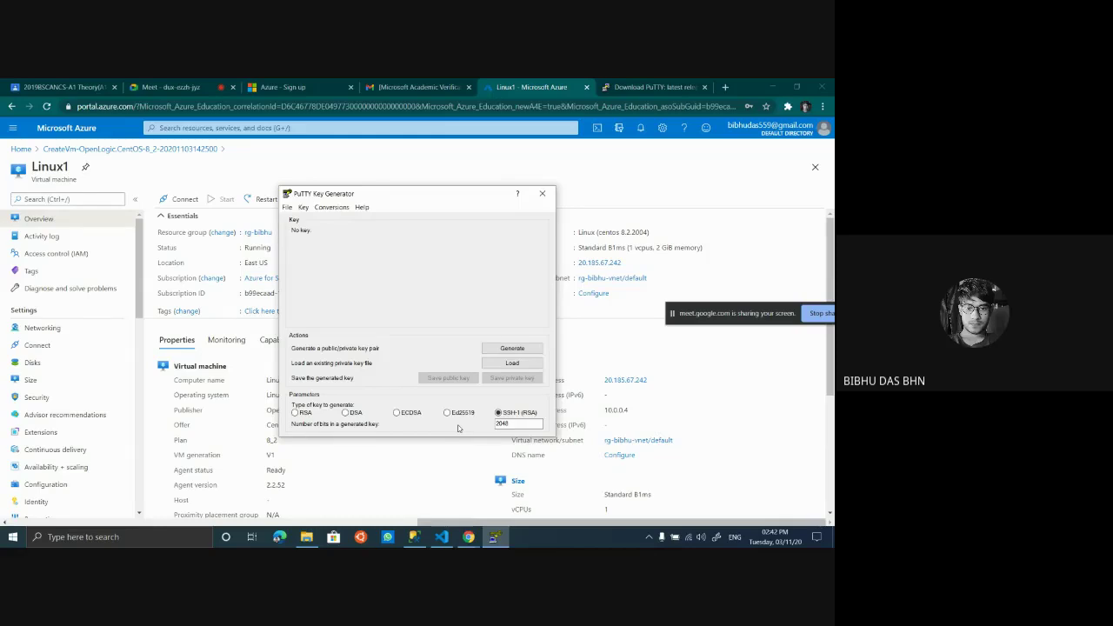
{"action": "left_click", "coordinate": [494, 363]}
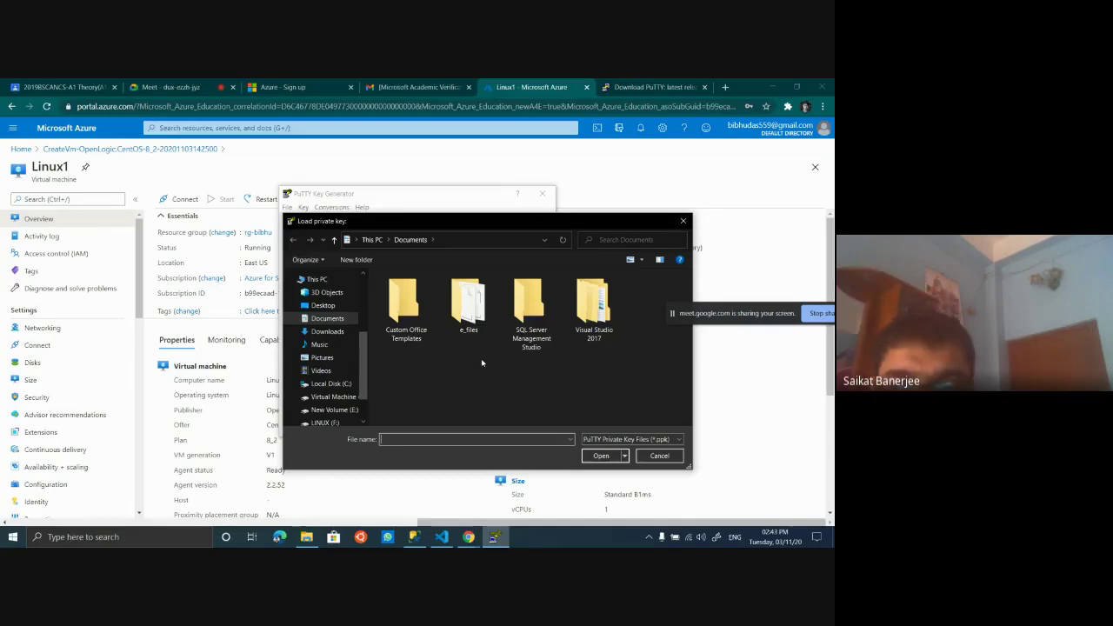
{"action": "left_click", "coordinate": [681, 221]}
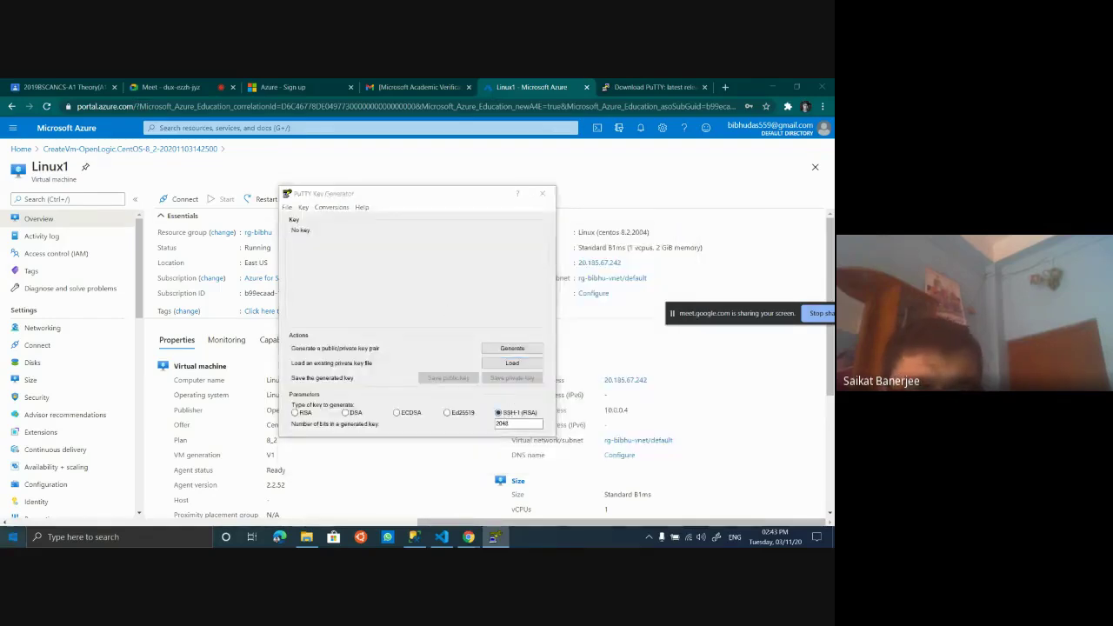
{"action": "left_click", "coordinate": [4, 538]}
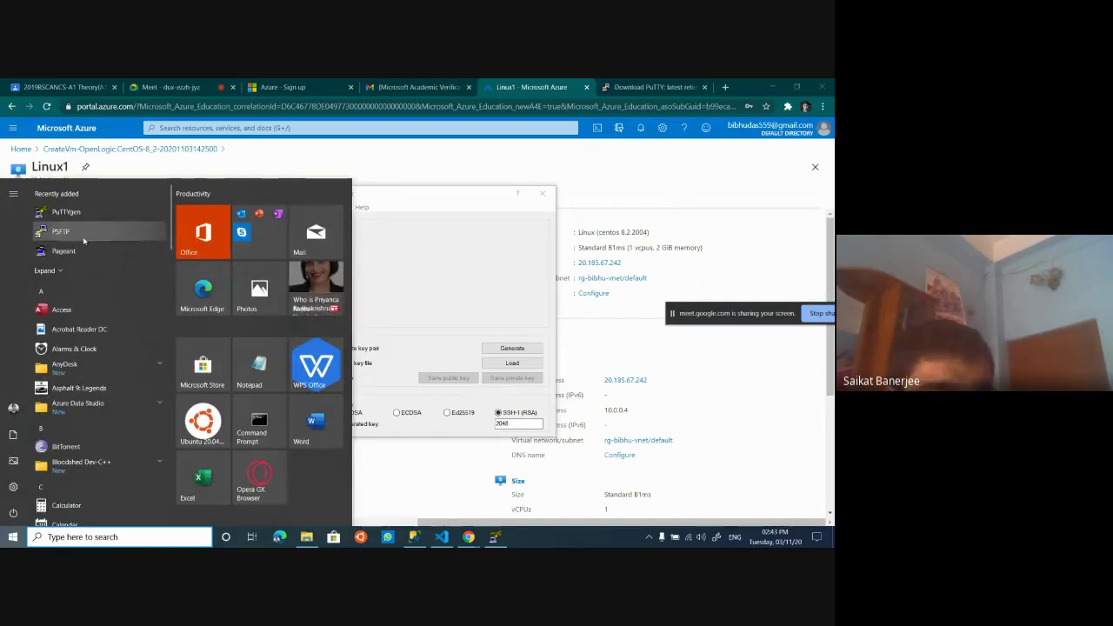
{"action": "left_click", "coordinate": [557, 191]}
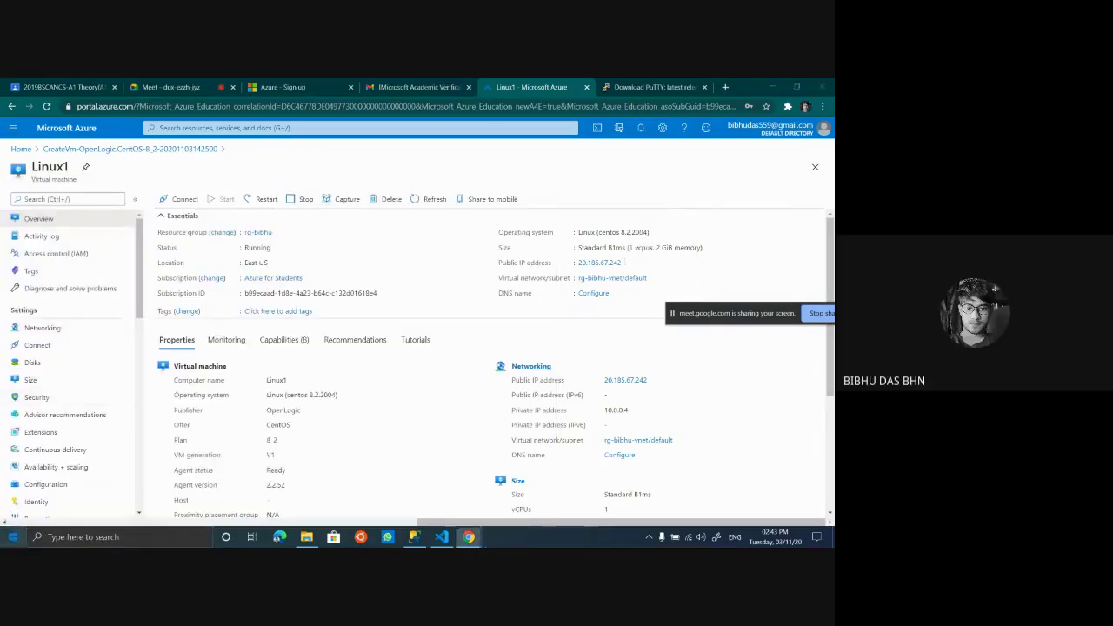
- Launch PuTTY and open an SSH connection to 20.185.67.242 on port 22
{"action": "left_click", "coordinate": [13, 536]}
{"action": "left_click", "coordinate": [45, 271]}
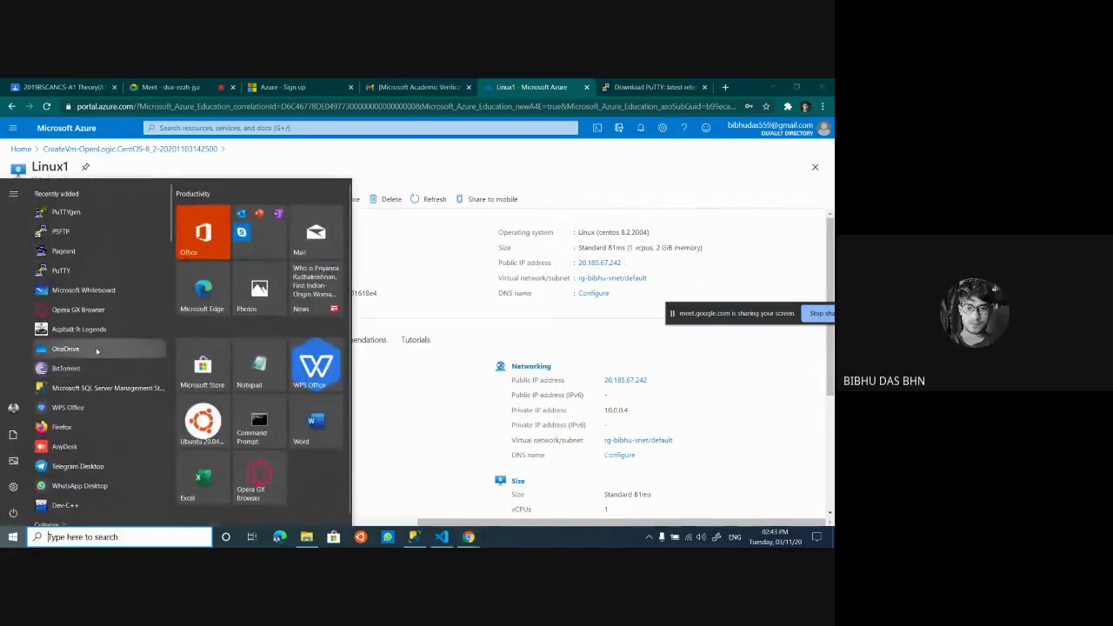
{"action": "left_click", "coordinate": [61, 272]}
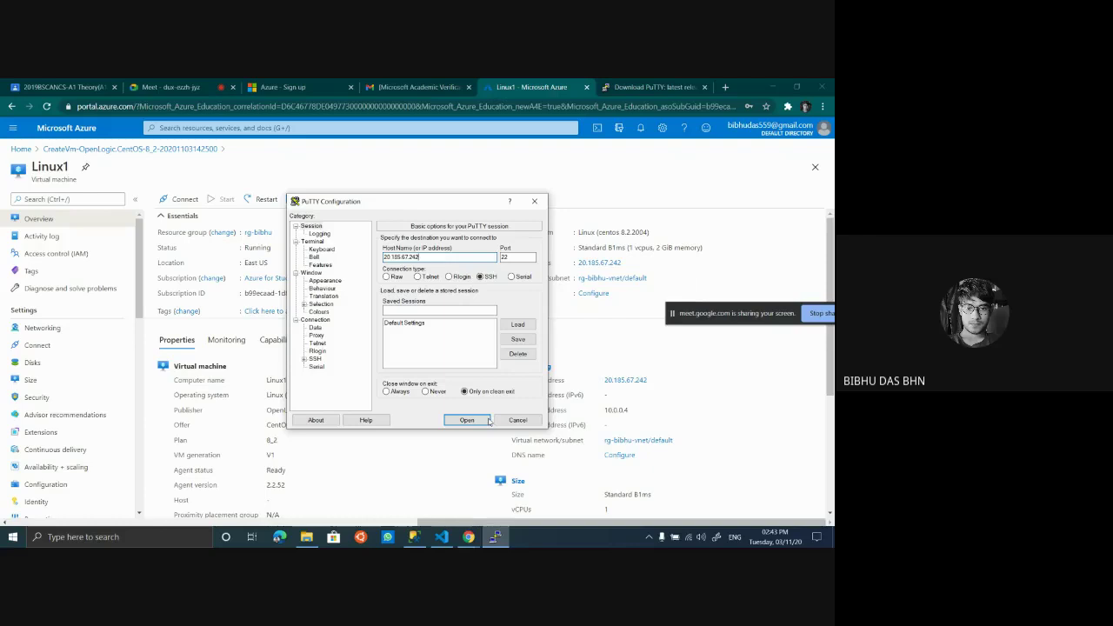
{"action": "left_click", "coordinate": [466, 420]}
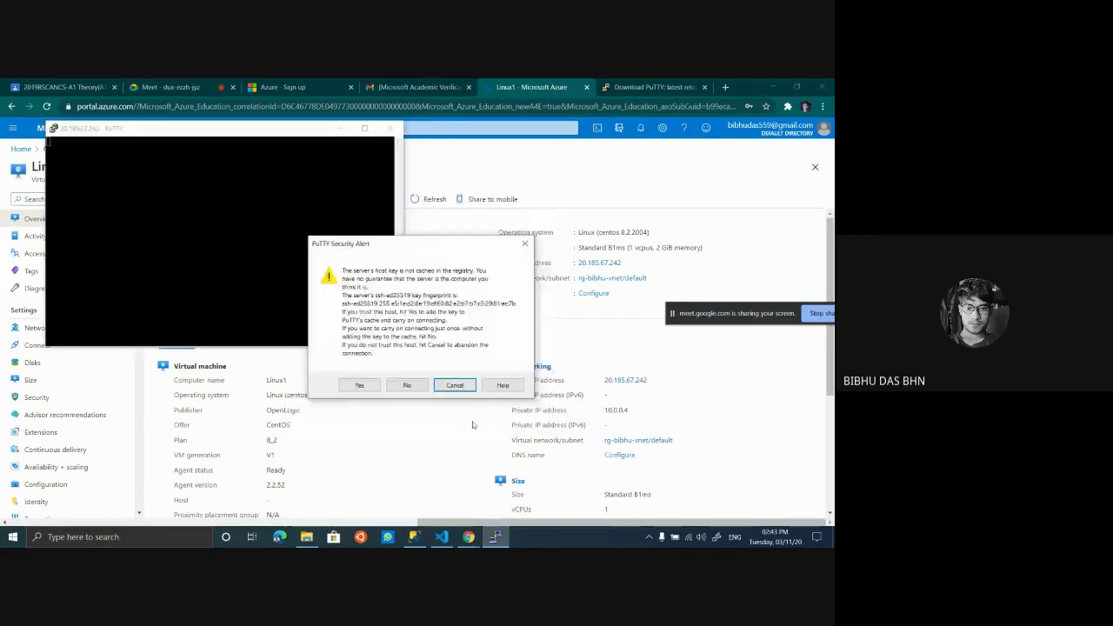
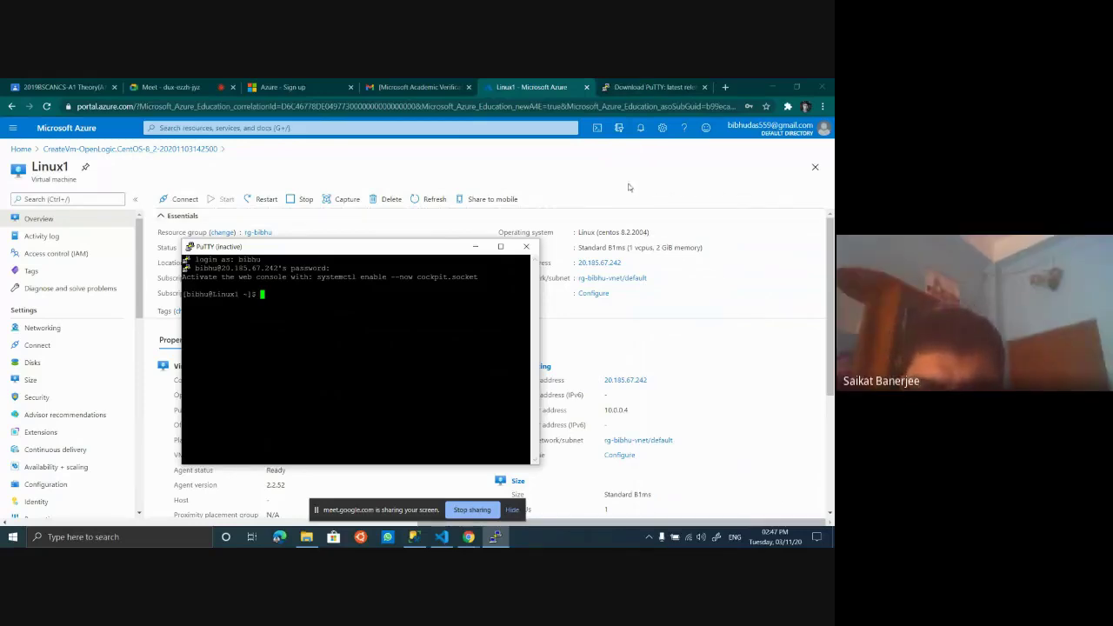
- Switch to the Google Meet presentation tab and move the screen-sharing notice aside
{"action": "left_click", "coordinate": [199, 89]}
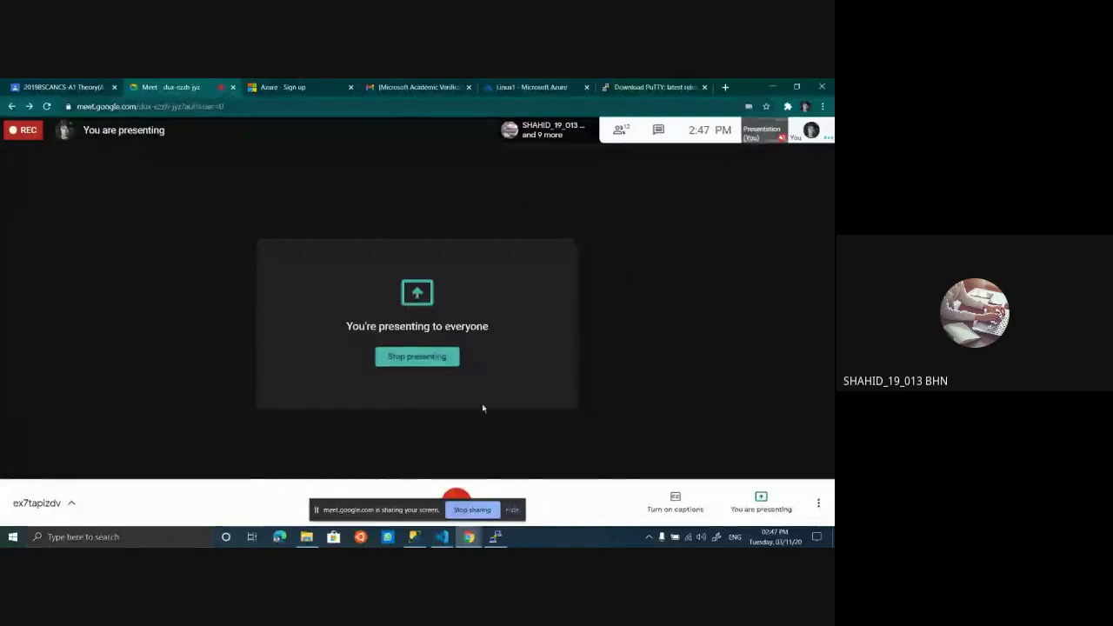
{"action": "left_click_drag", "start_coordinate": [317, 510], "coordinate": [605, 373]}
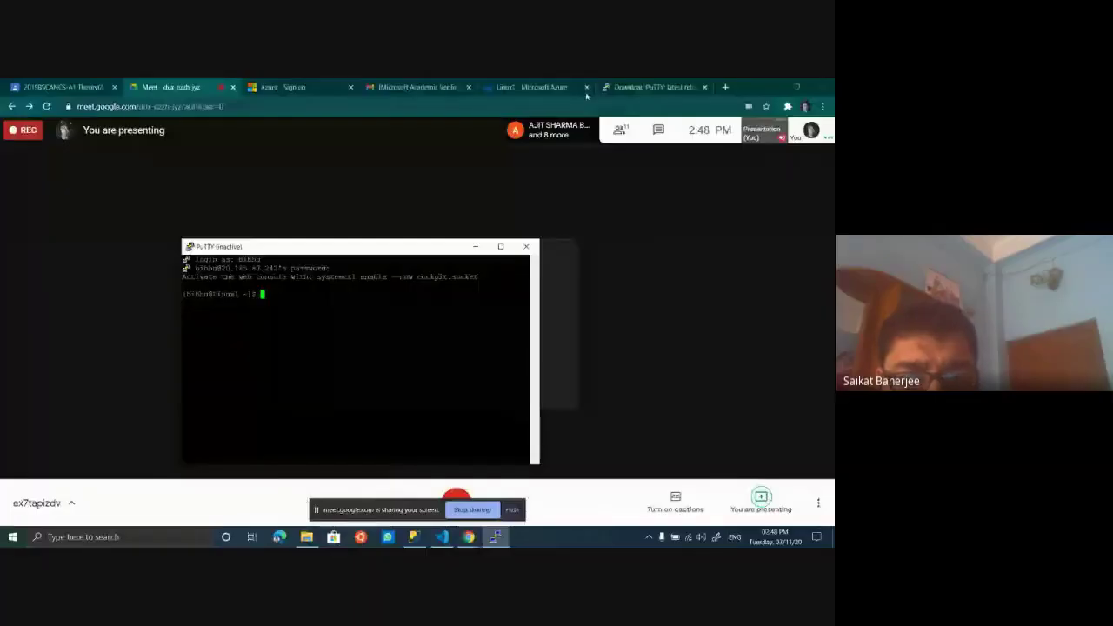
- Close the inactive PuTTY session window and go back to the Linux1 VM page
{"action": "left_click", "coordinate": [565, 85]}
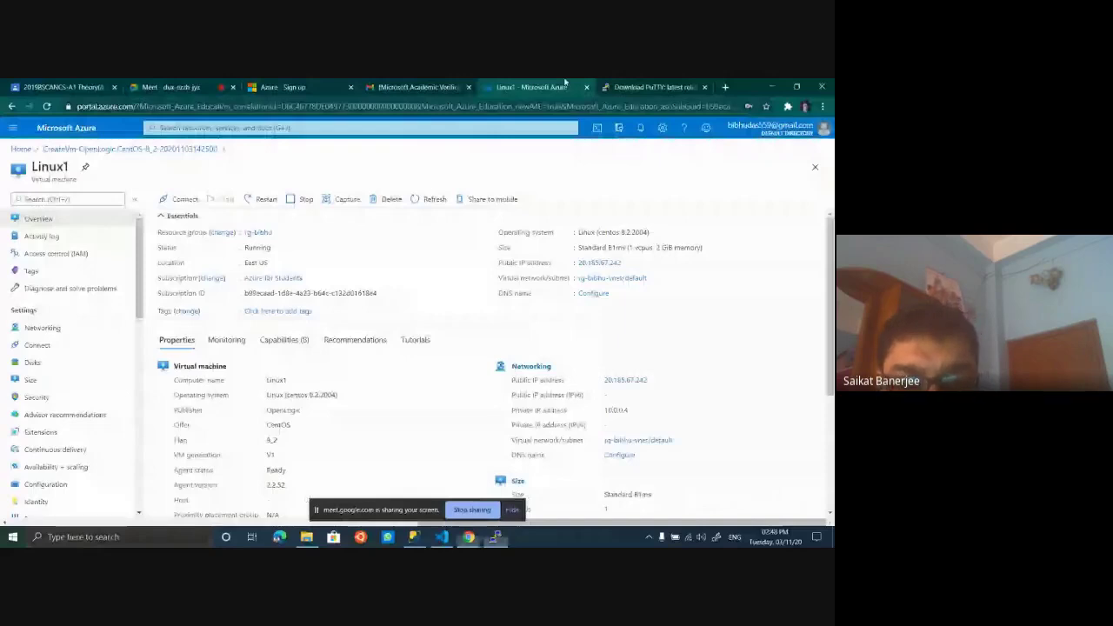
{"action": "left_click", "coordinate": [652, 87]}
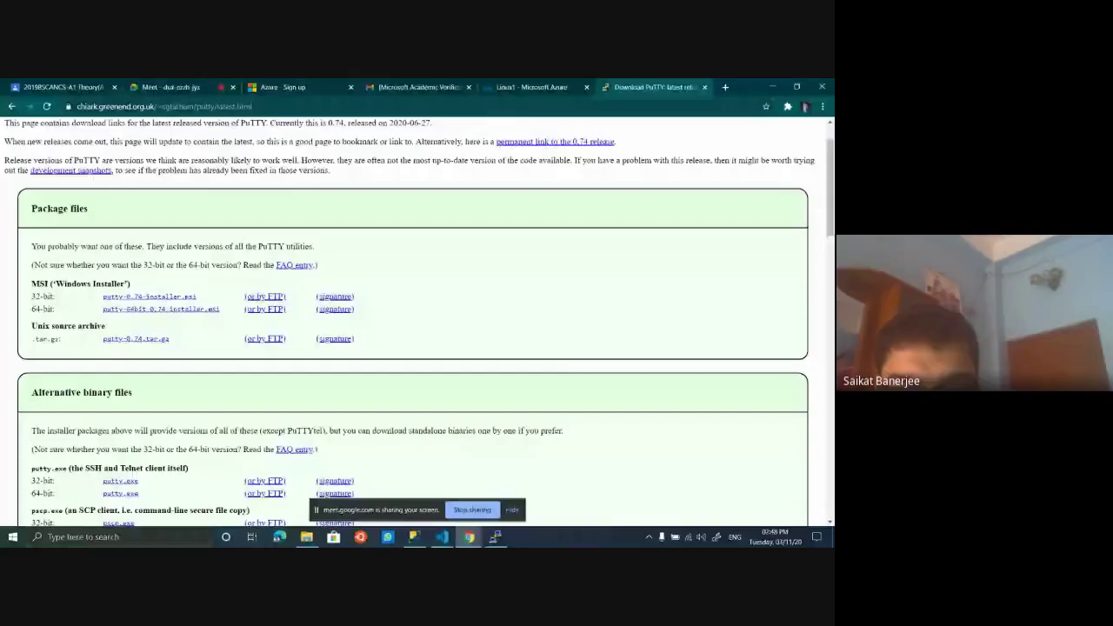
{"action": "left_click", "coordinate": [495, 537]}
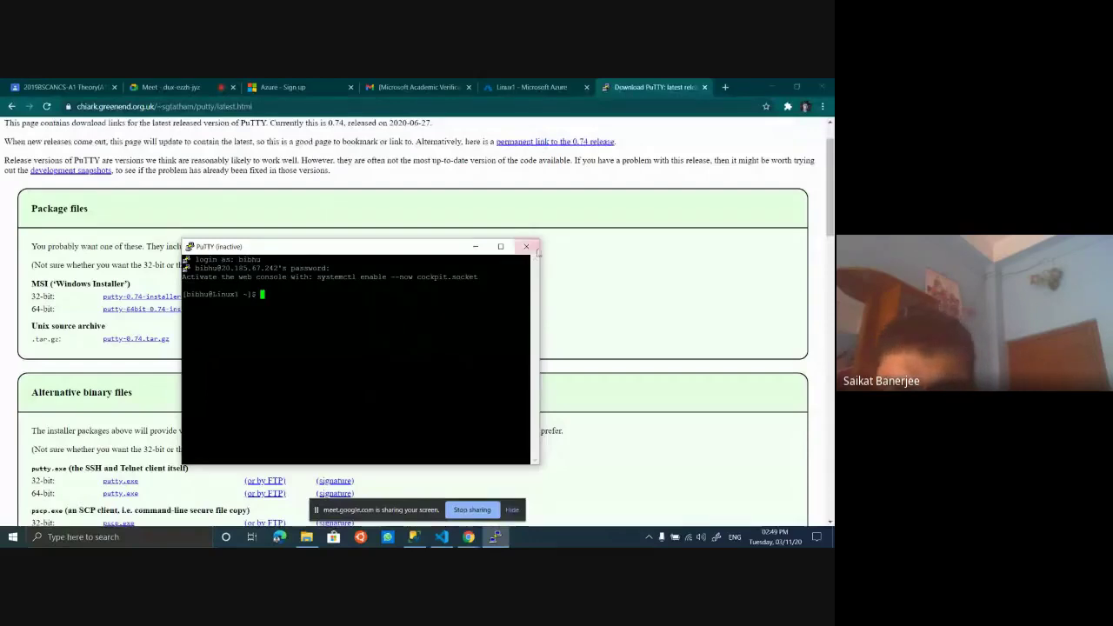
{"action": "left_click", "coordinate": [527, 249]}
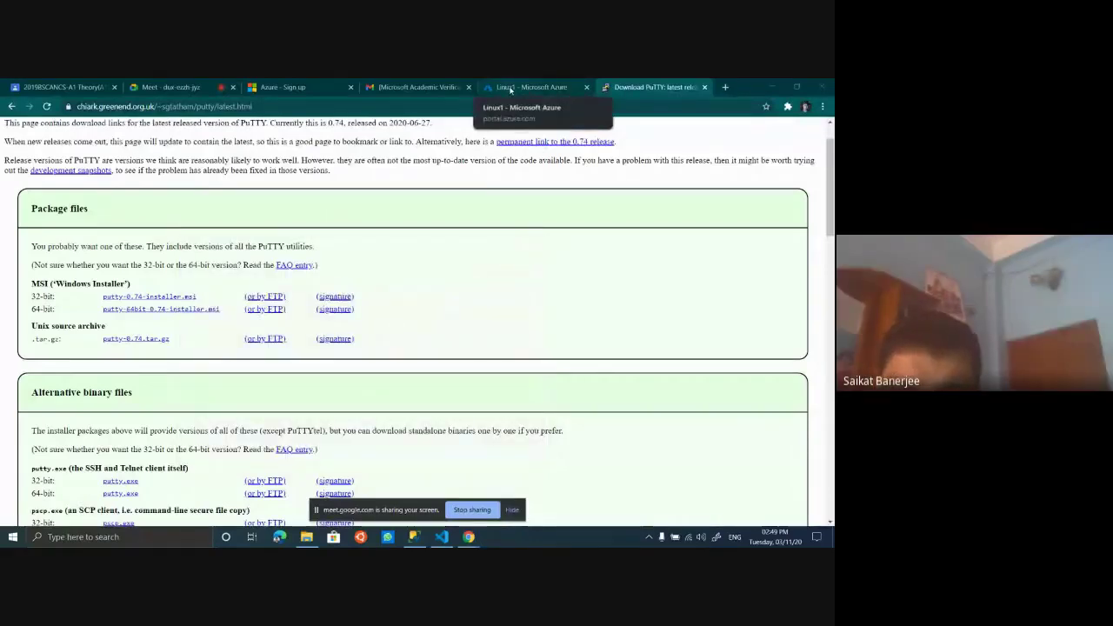
{"action": "left_click", "coordinate": [511, 88]}
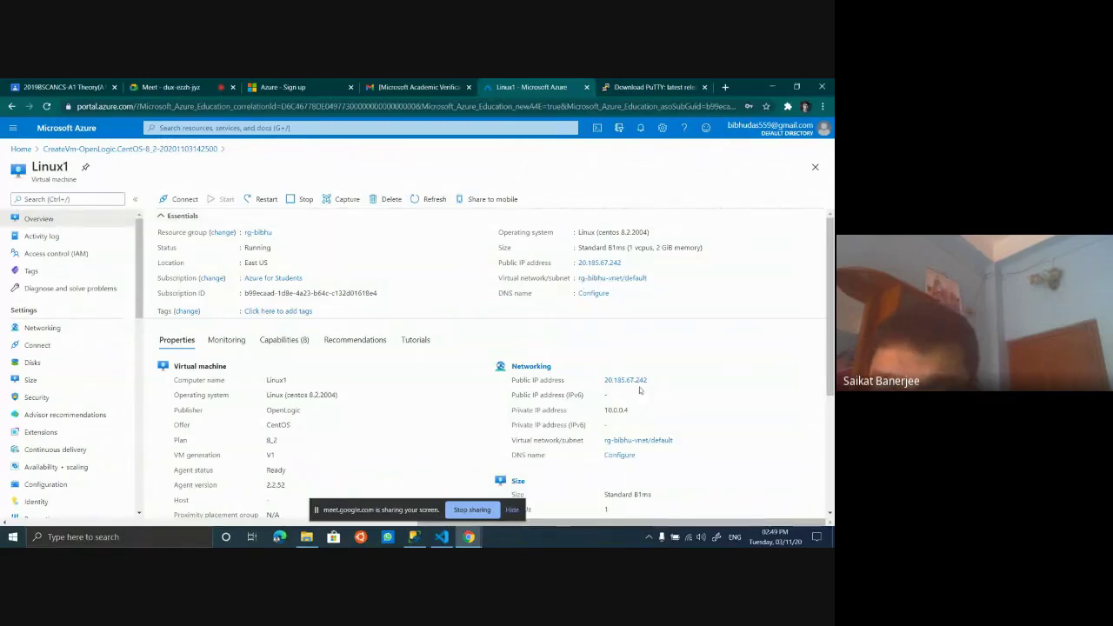
- Move the Meet screen-sharing bar to the right edge, off the Linux1 page
{"action": "left_click_drag", "start_coordinate": [403, 509], "coordinate": [796, 339]}
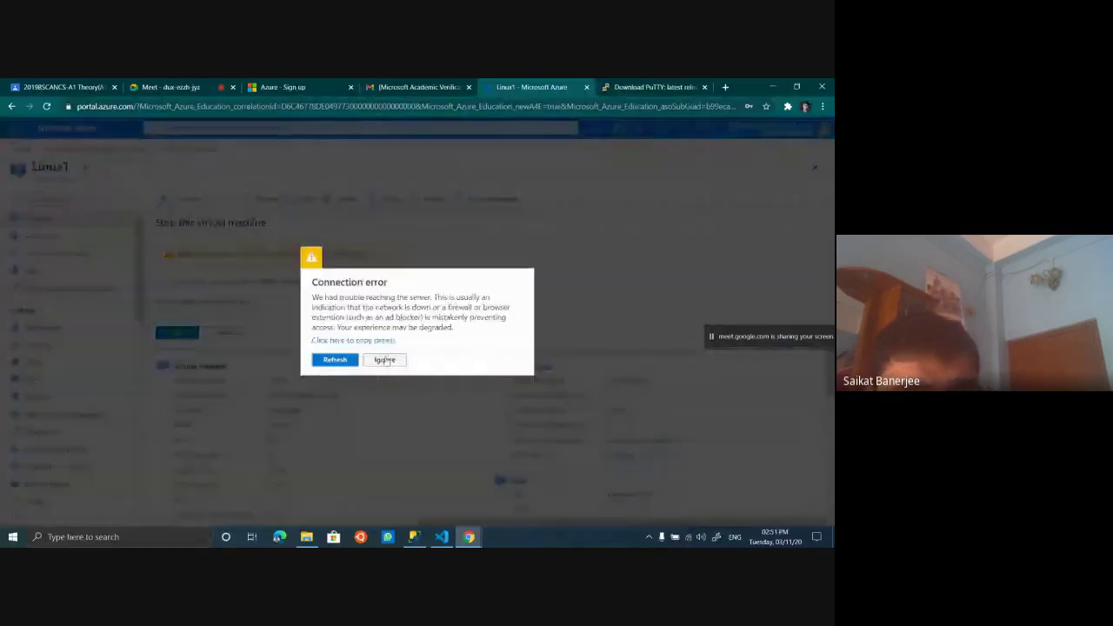
- Ignore the connection error and confirm the stop of Linux1 with OK
{"action": "left_click", "coordinate": [385, 360]}
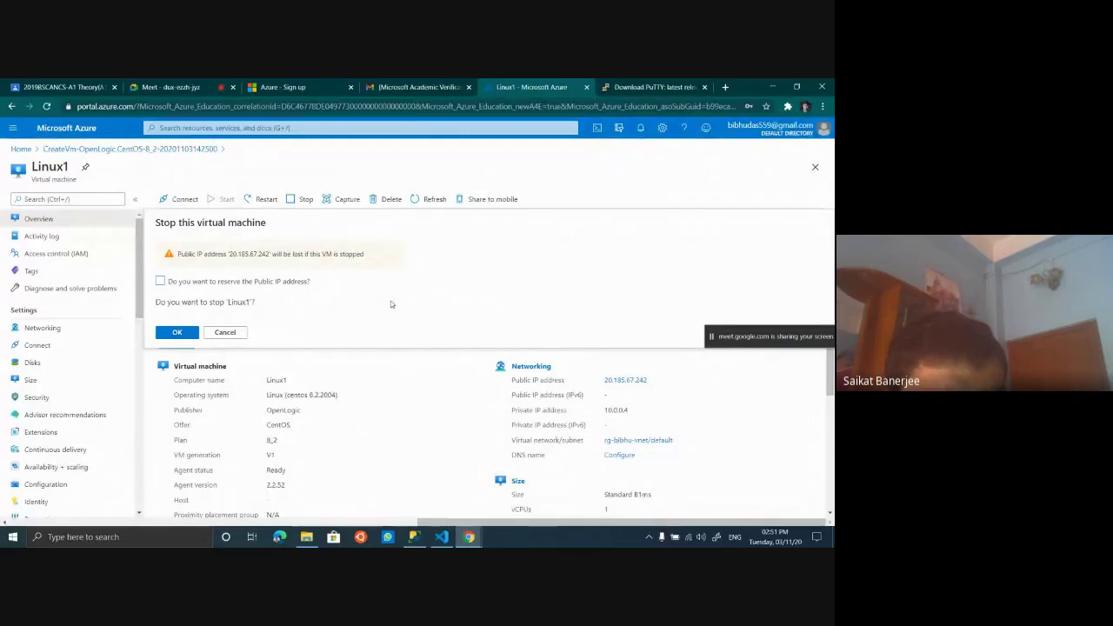
{"action": "left_click", "coordinate": [178, 332]}
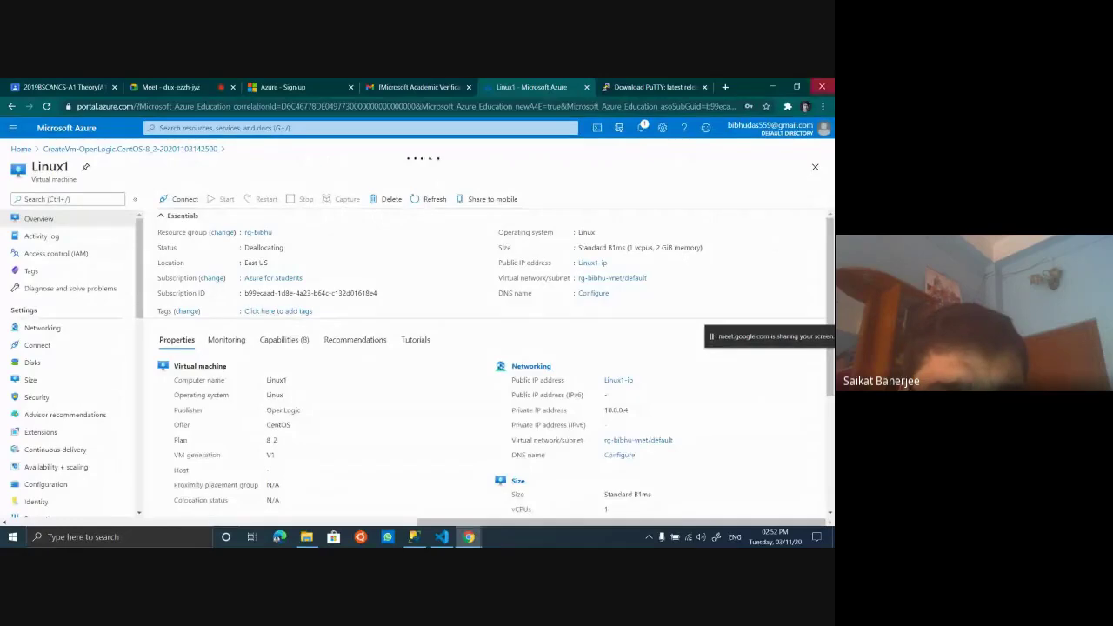
- Bookmark the Linux1 page, then view the 'Successfully stopped virtual machine' notification
{"action": "left_click", "coordinate": [766, 107]}
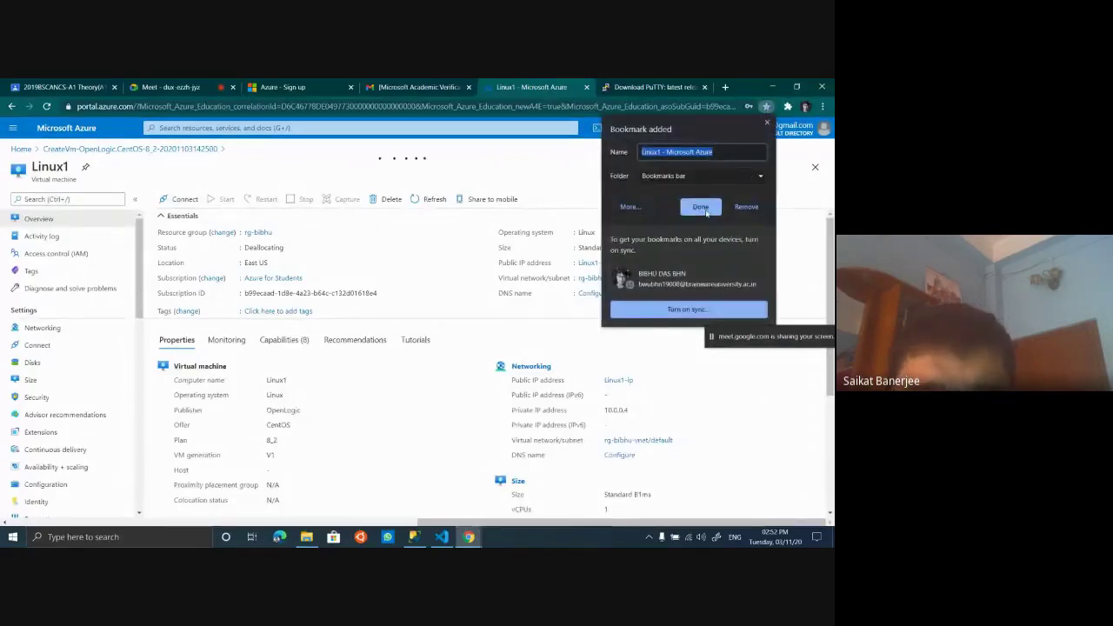
{"action": "left_click", "coordinate": [781, 309]}
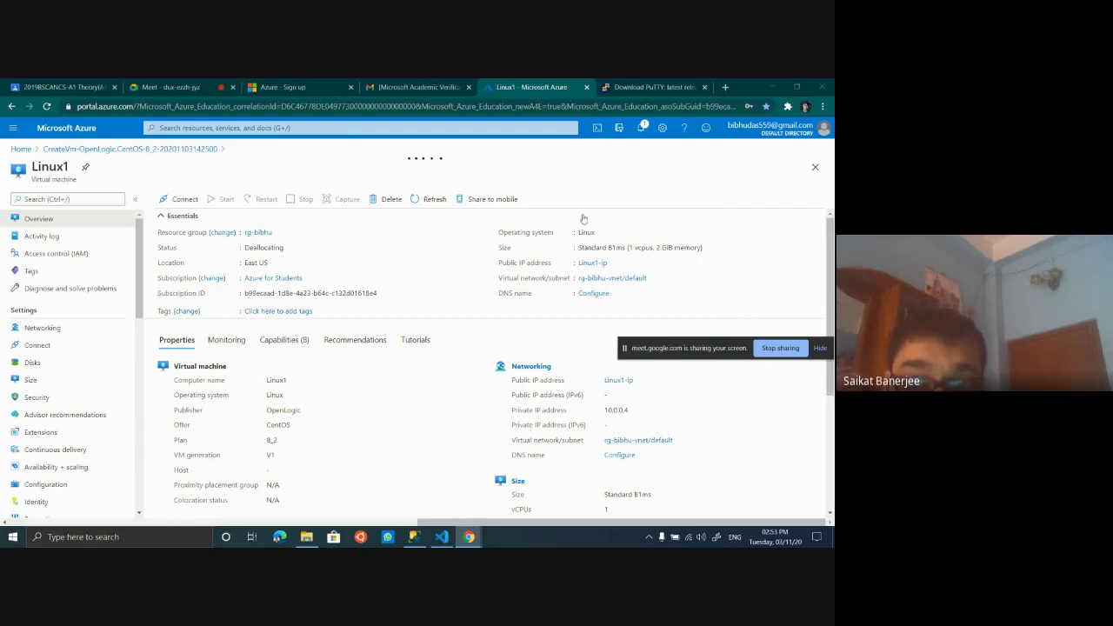
{"action": "left_click", "coordinate": [640, 128]}
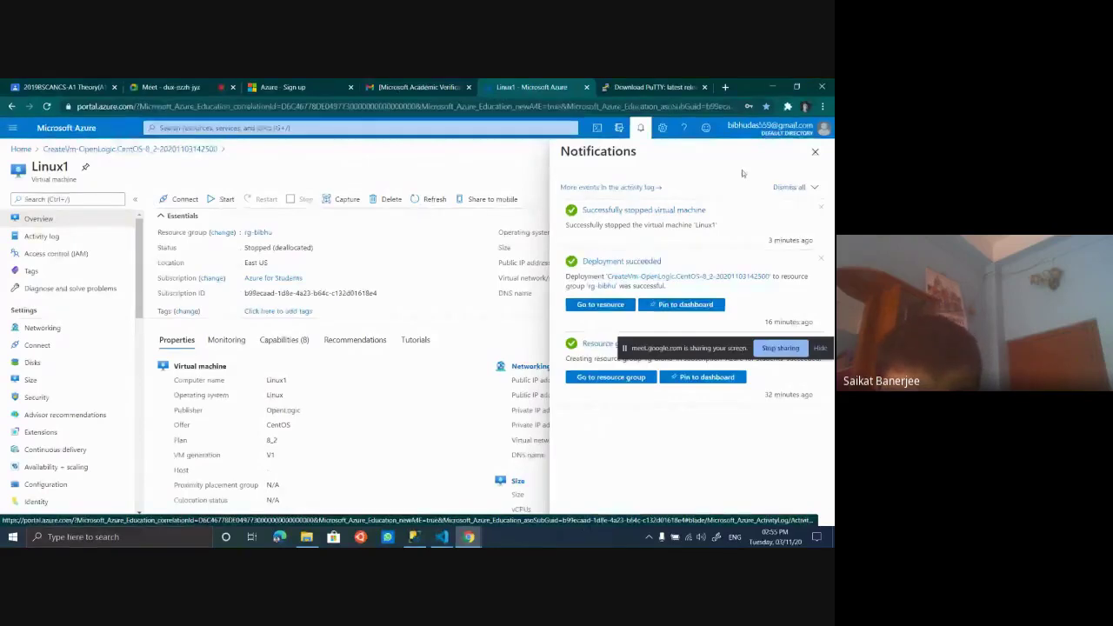
- Close the Notifications pane to reveal Linux1 as Stopped (deallocated)
{"action": "left_click", "coordinate": [815, 153]}
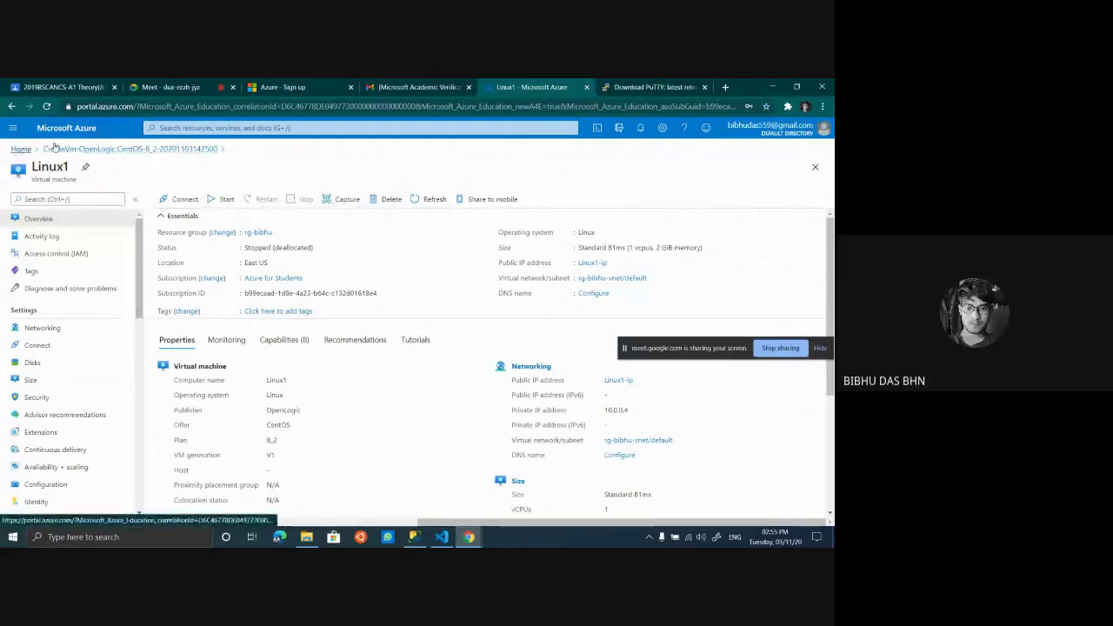
- Return to the Azure portal Home page through the Home breadcrumb
{"action": "left_click", "coordinate": [54, 146]}
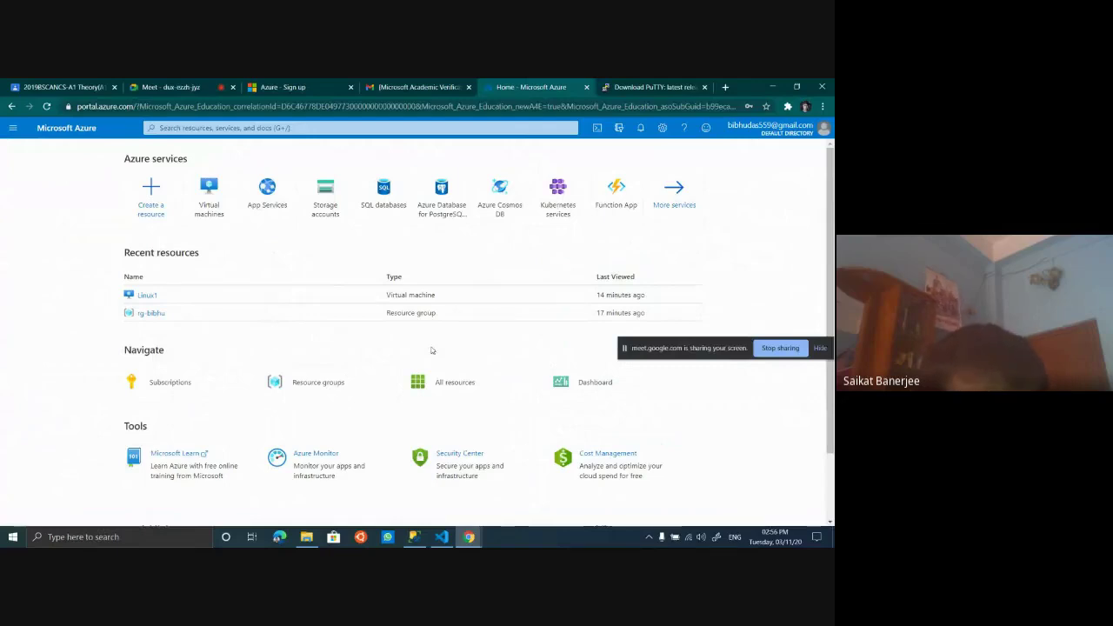
{"action": "mouse_move", "coordinate": [171, 390]}
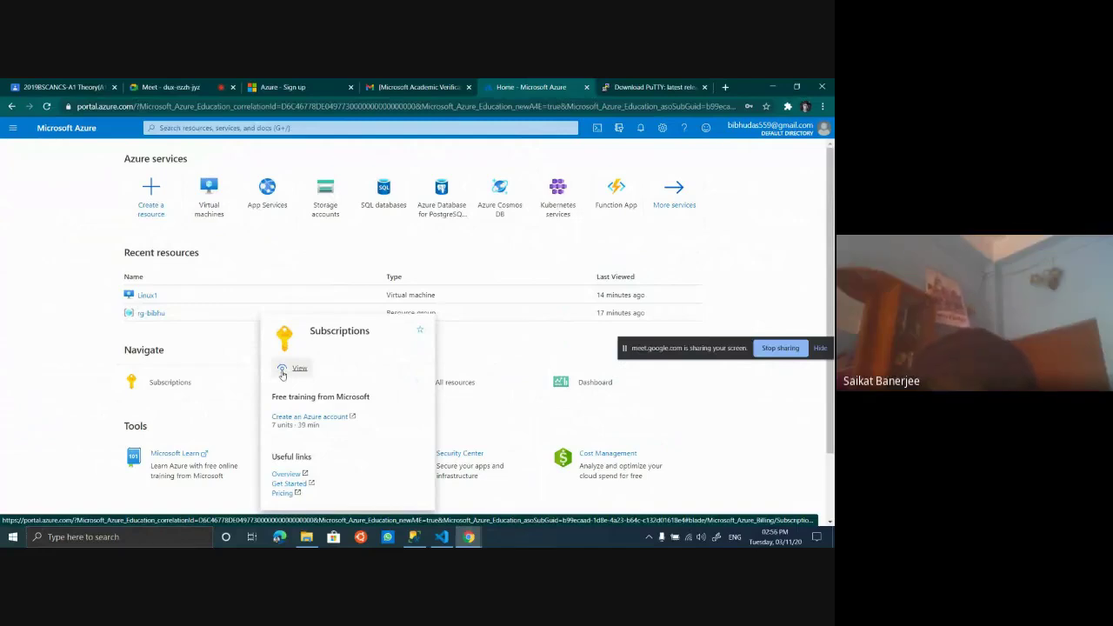
- Open the Subscriptions list from the Home page's Navigate section
{"action": "left_click", "coordinate": [282, 372]}
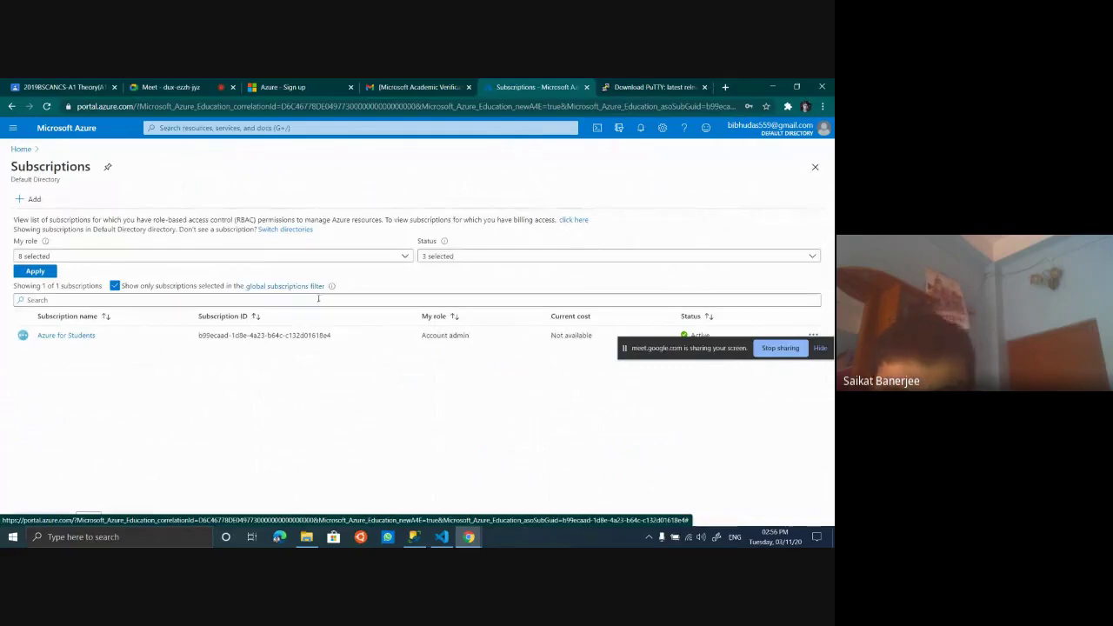
{"action": "left_click_drag", "start_coordinate": [639, 355], "coordinate": [595, 447]}
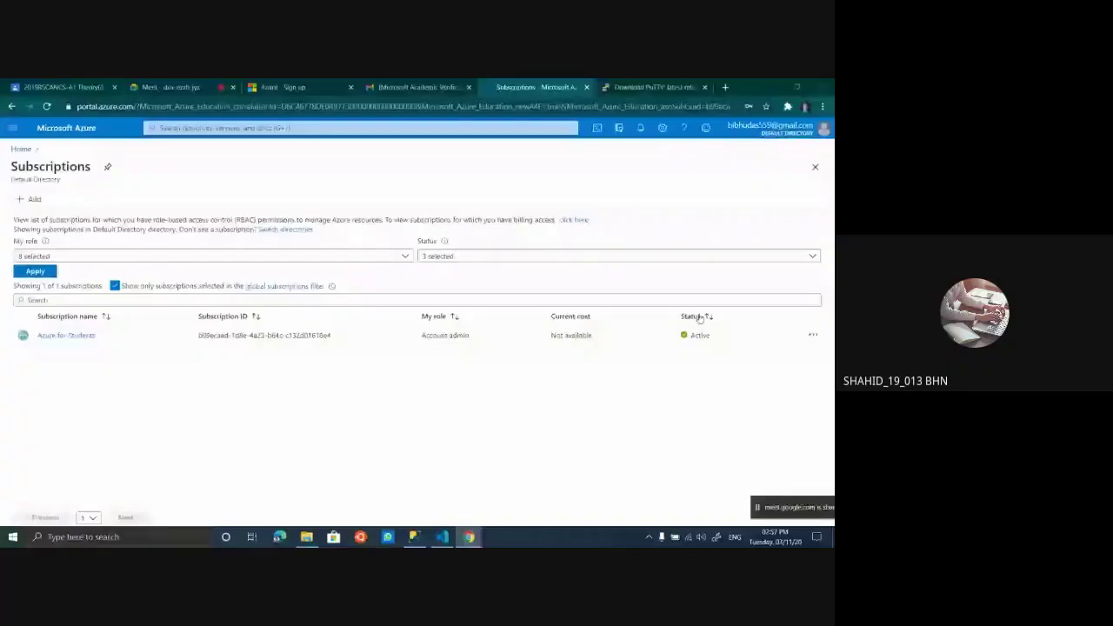
- Sort the Azure subscriptions list by the Status column
{"action": "left_click", "coordinate": [699, 317]}
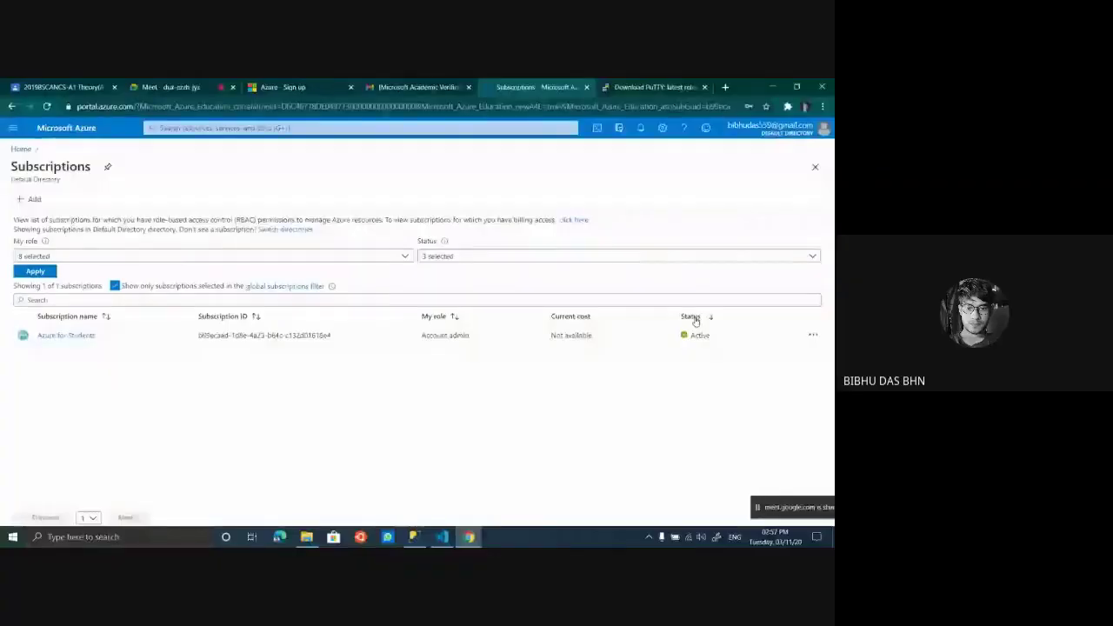
- Sort Status ascending and leave the Status filter on Active, Disabled and Past due
{"action": "left_click", "coordinate": [696, 322]}
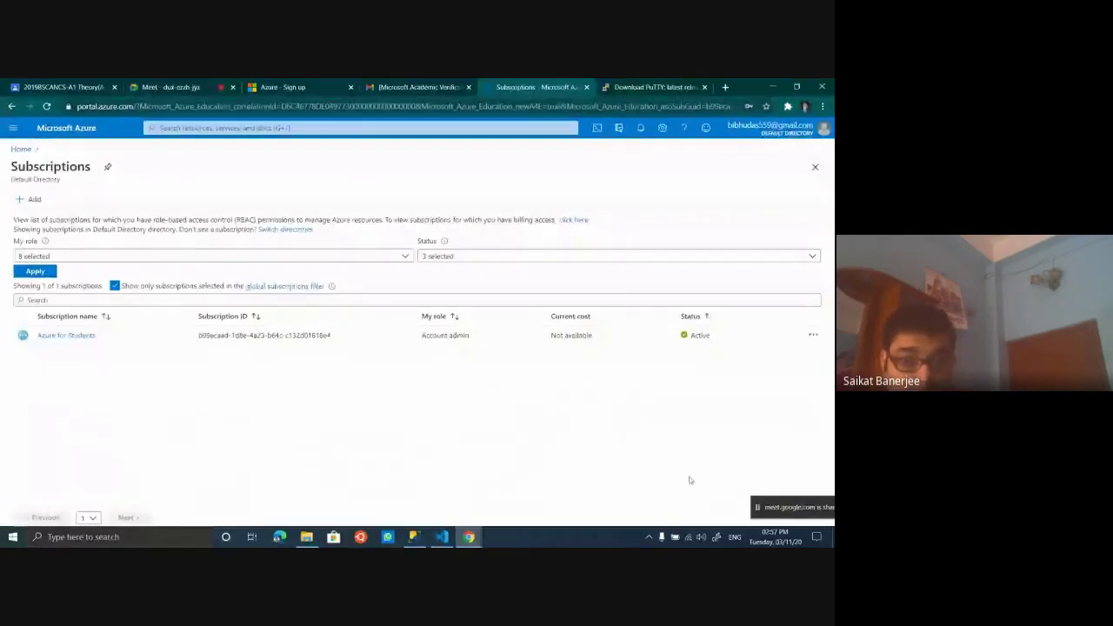
{"action": "left_click", "coordinate": [439, 256]}
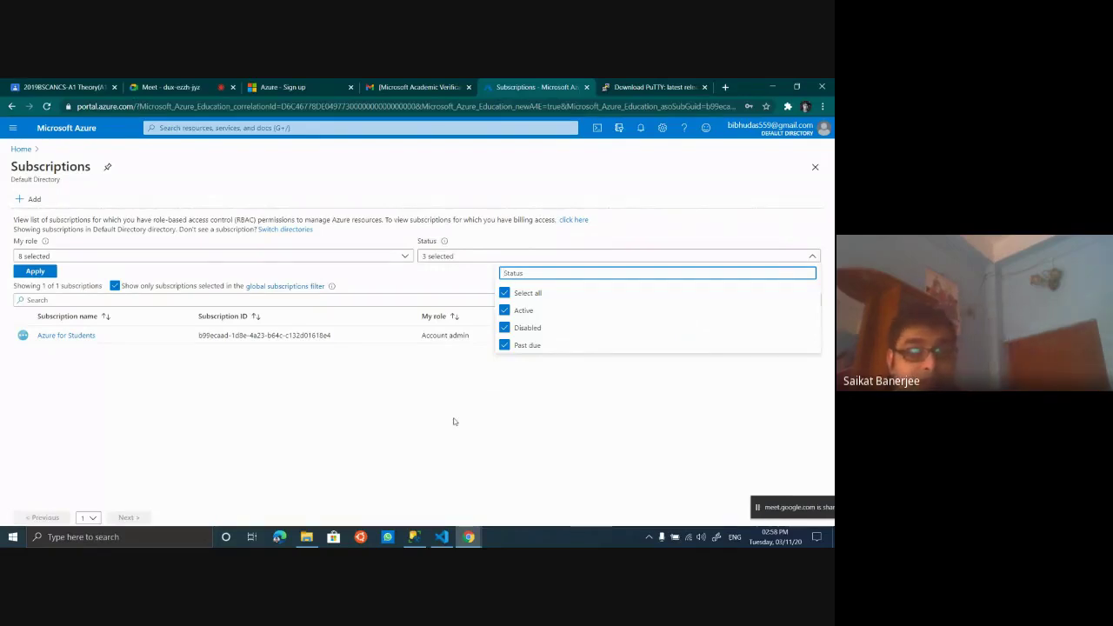
{"action": "left_click", "coordinate": [453, 422]}
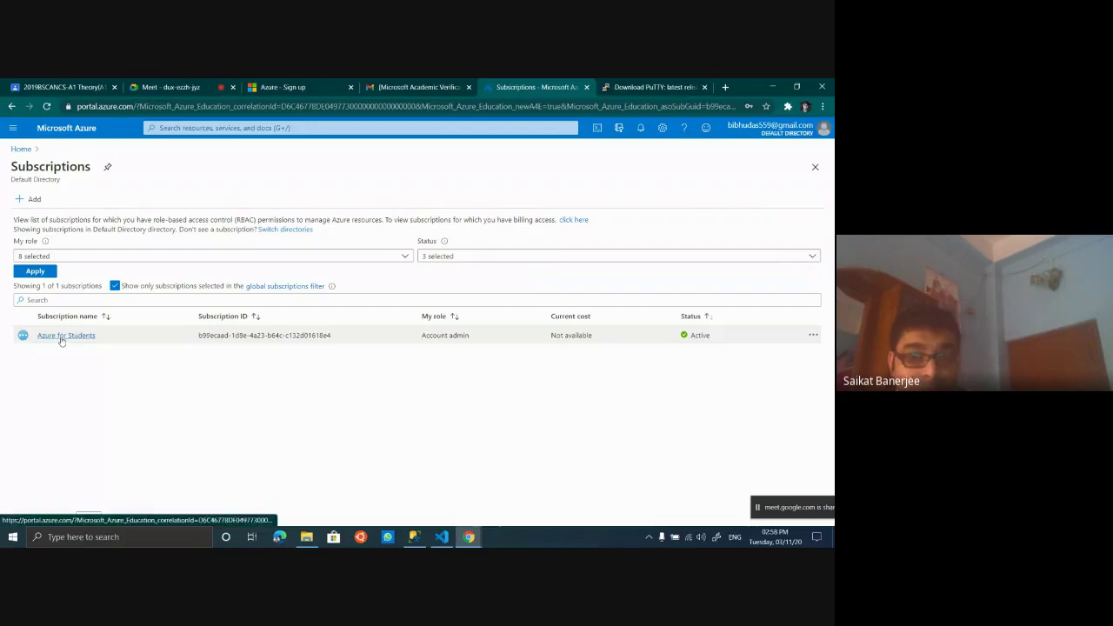
- Open the Azure for Students subscription and follow its remaining-credit link to Azure Sponsorships
{"action": "left_click", "coordinate": [63, 337]}
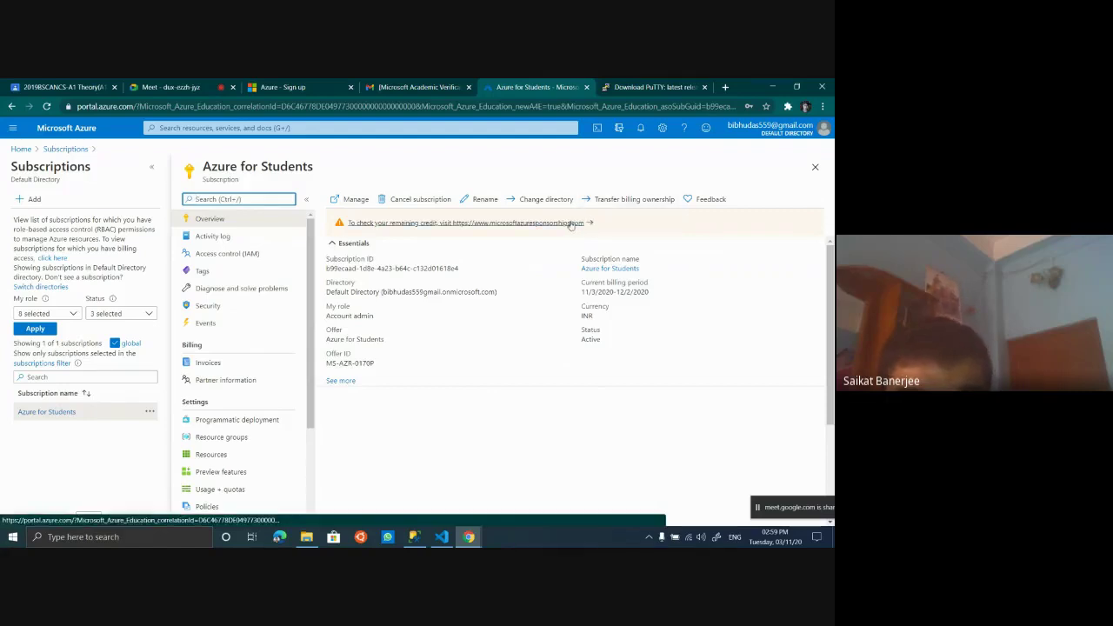
{"action": "left_click", "coordinate": [571, 224]}
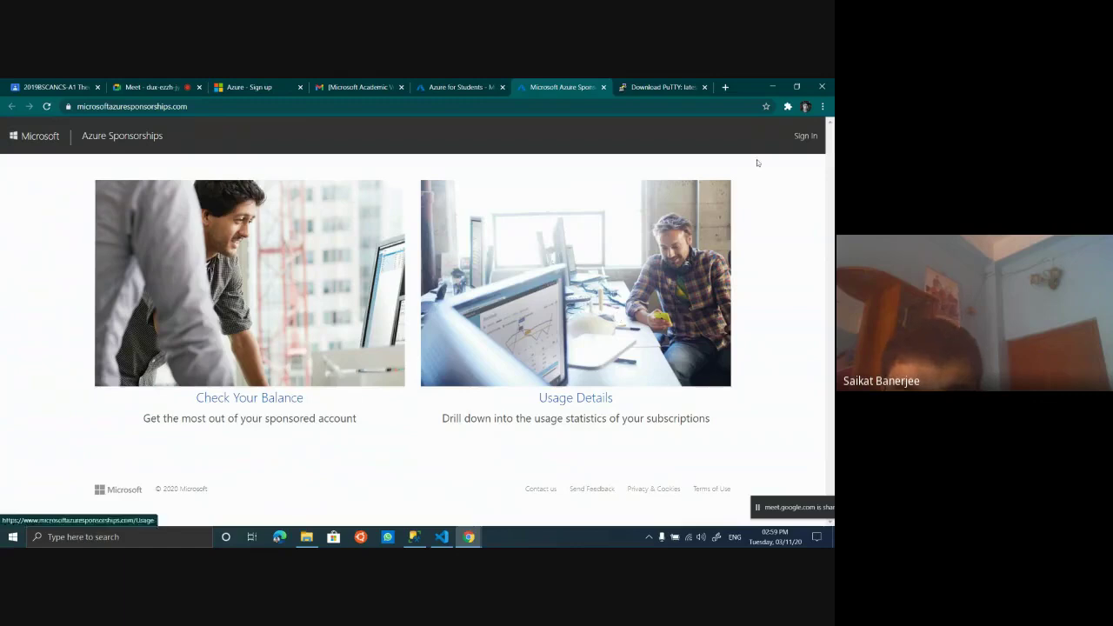
- Start signing in to the Azure Sponsorships site from its top-right Sign In link
{"action": "left_click", "coordinate": [793, 136]}
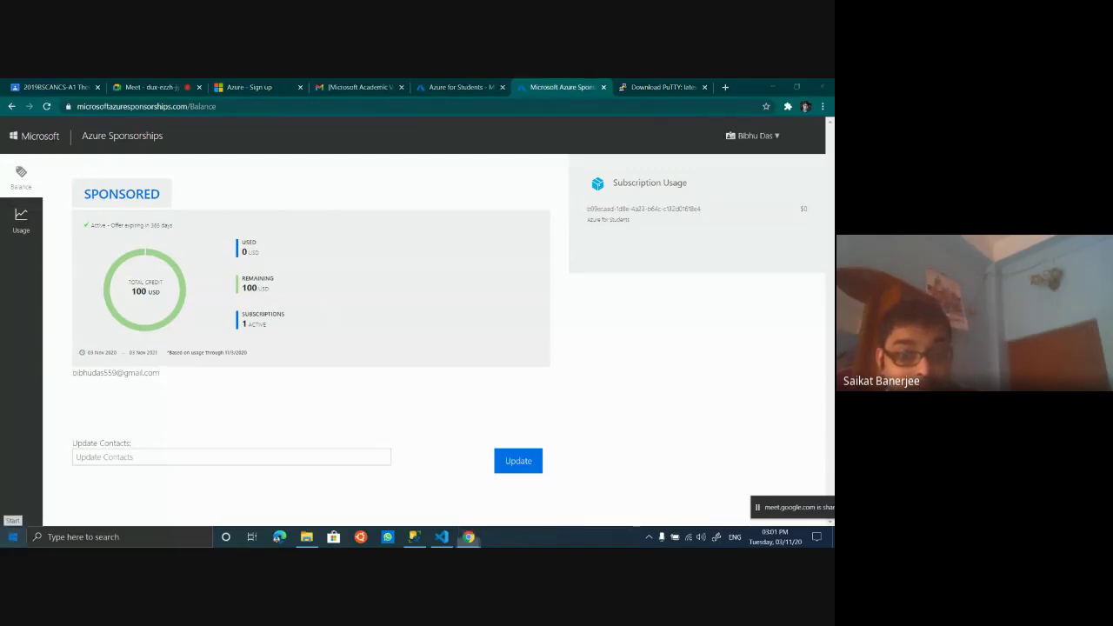
- Bring up the Windows Start menu over the 100 USD Sponsorships balance page
{"action": "left_click", "coordinate": [13, 536]}
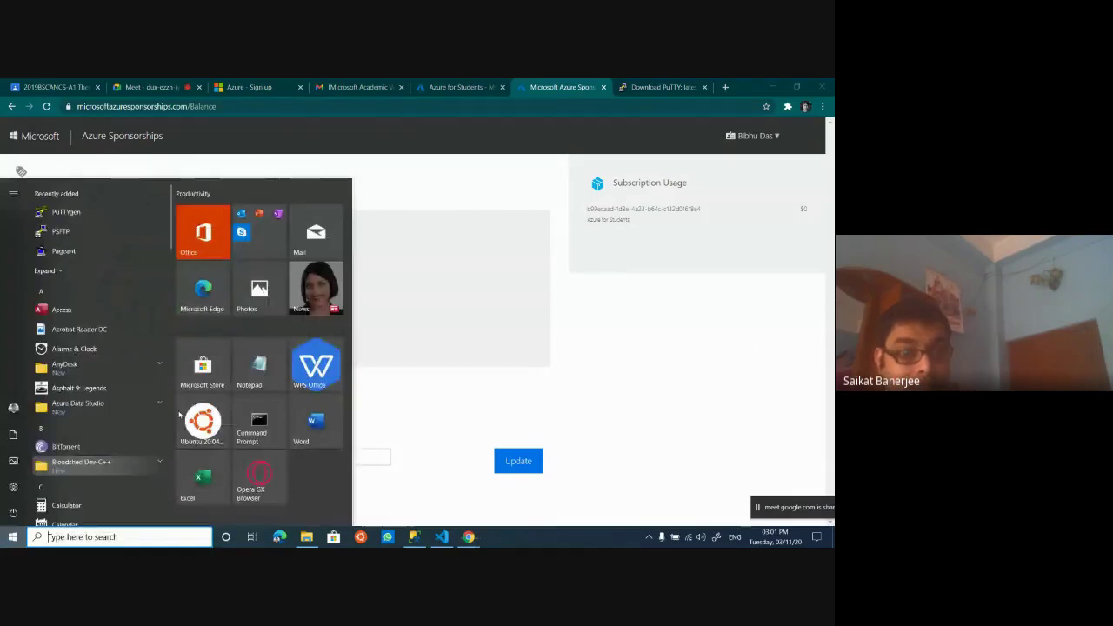
- Dismiss the Start menu to head back to the Azure for Students portal tab
{"action": "left_click", "coordinate": [460, 87]}
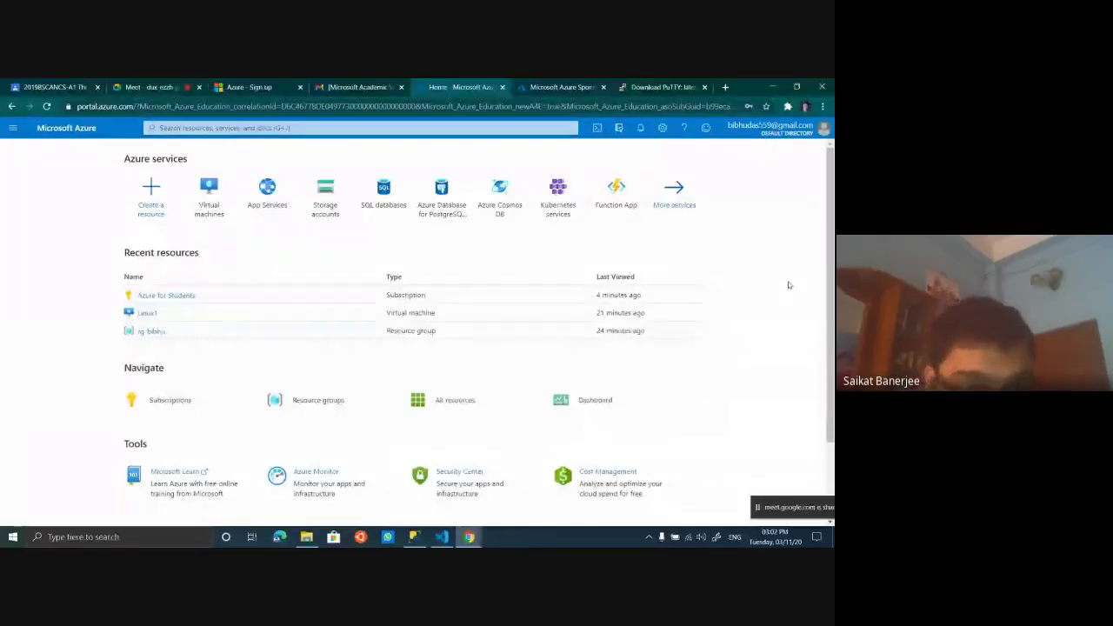
- Go to Virtual machines to view the stopped Linux1 overview, then switch to Google Meet
{"action": "left_click", "coordinate": [210, 193]}
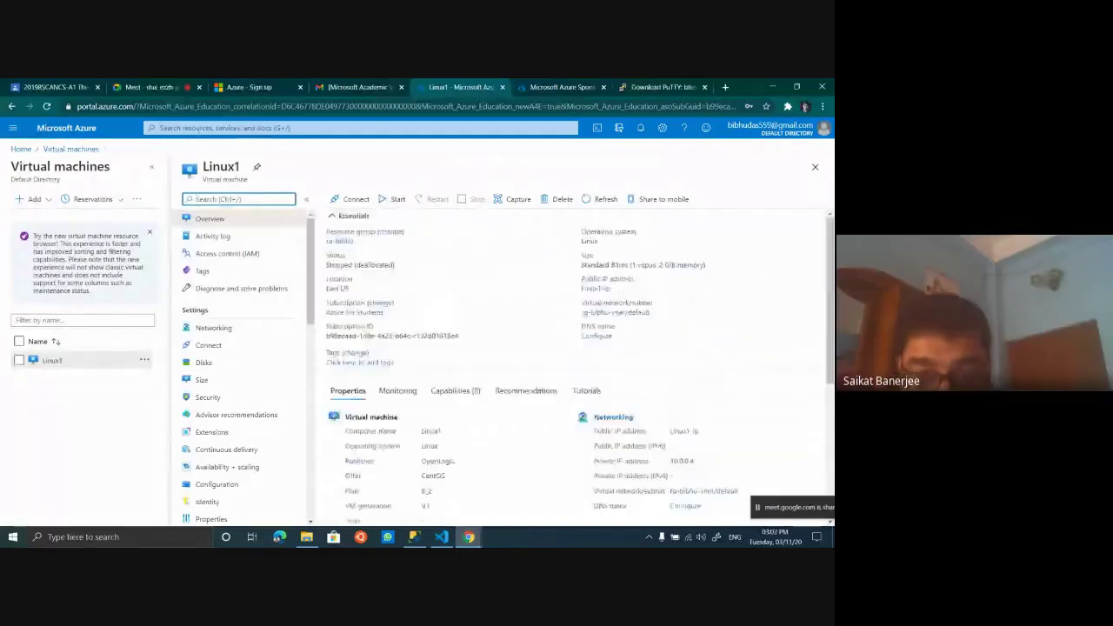
{"action": "left_click", "coordinate": [805, 505]}
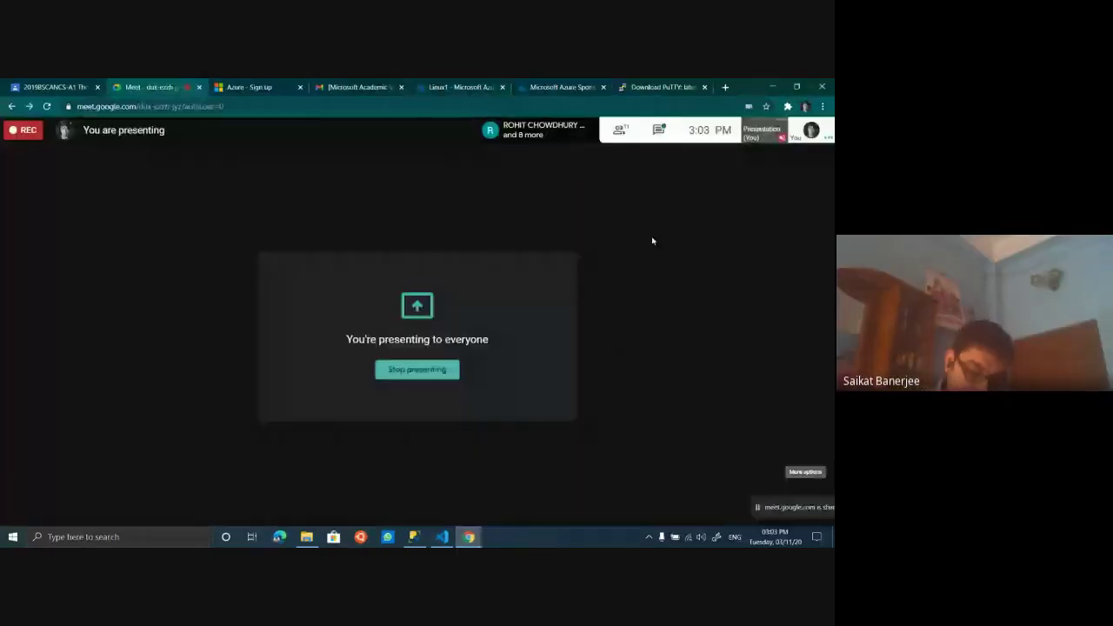
- Return from Google Meet to the Linux1 - Microsoft Azure tab
{"action": "left_click", "coordinate": [521, 84]}
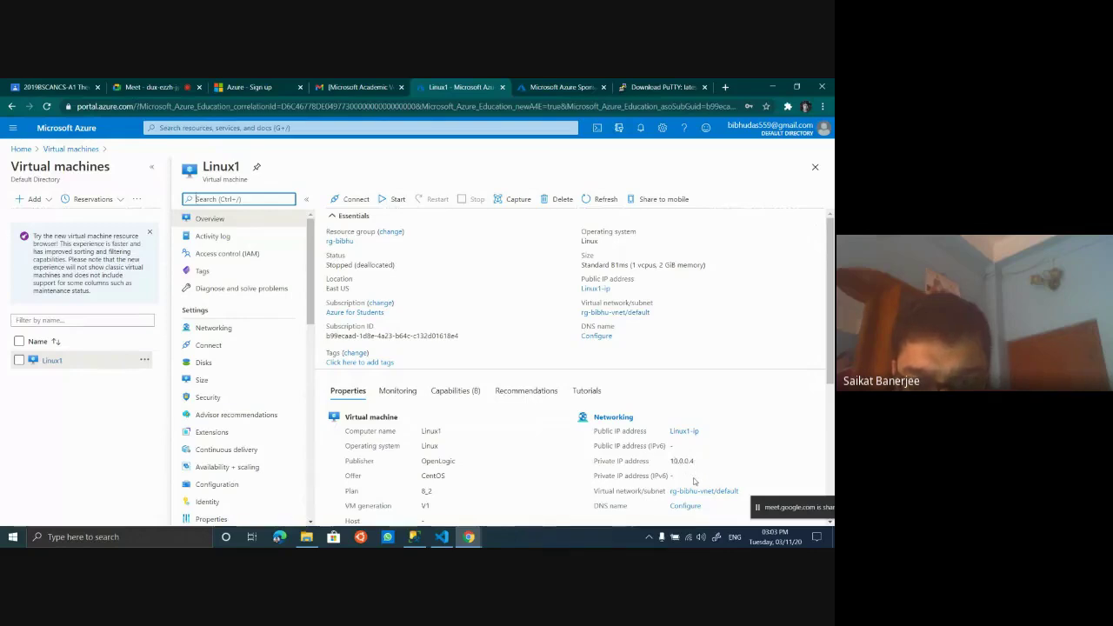
- Review Linux1's size, disk and Azure Spot properties, then open its Disks settings page
{"action": "scroll", "coordinate": [693, 481], "scroll_direction": "down", "scroll_amount": 1}
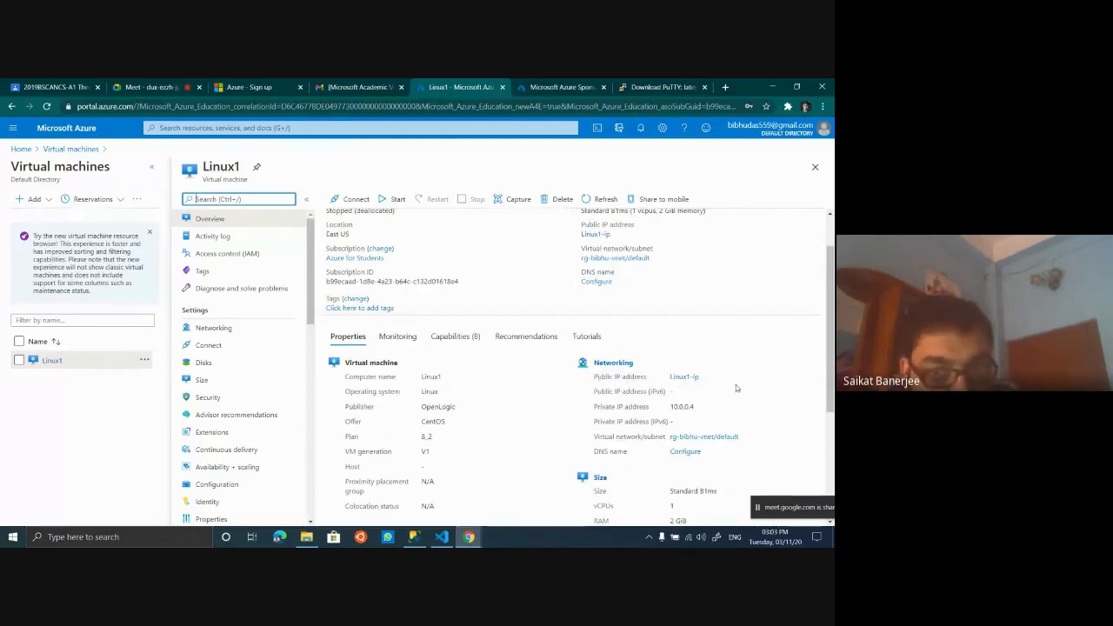
{"action": "scroll", "coordinate": [735, 384], "scroll_direction": "down", "scroll_amount": 2}
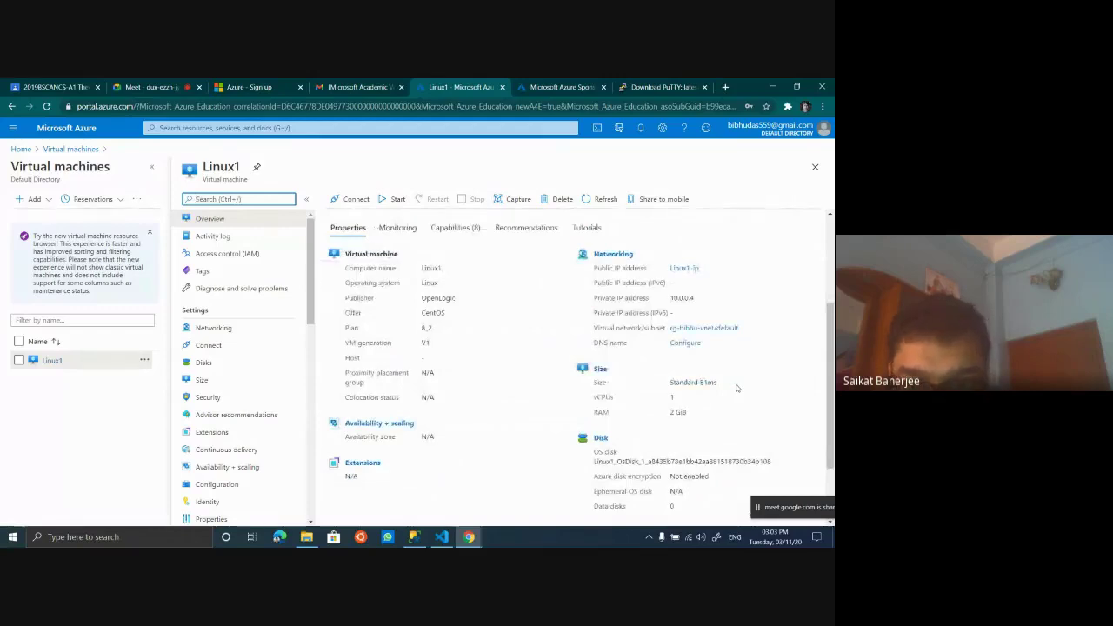
{"action": "scroll", "coordinate": [736, 388], "scroll_direction": "up", "scroll_amount": 2}
{"action": "scroll", "coordinate": [739, 383], "scroll_direction": "down", "scroll_amount": 3}
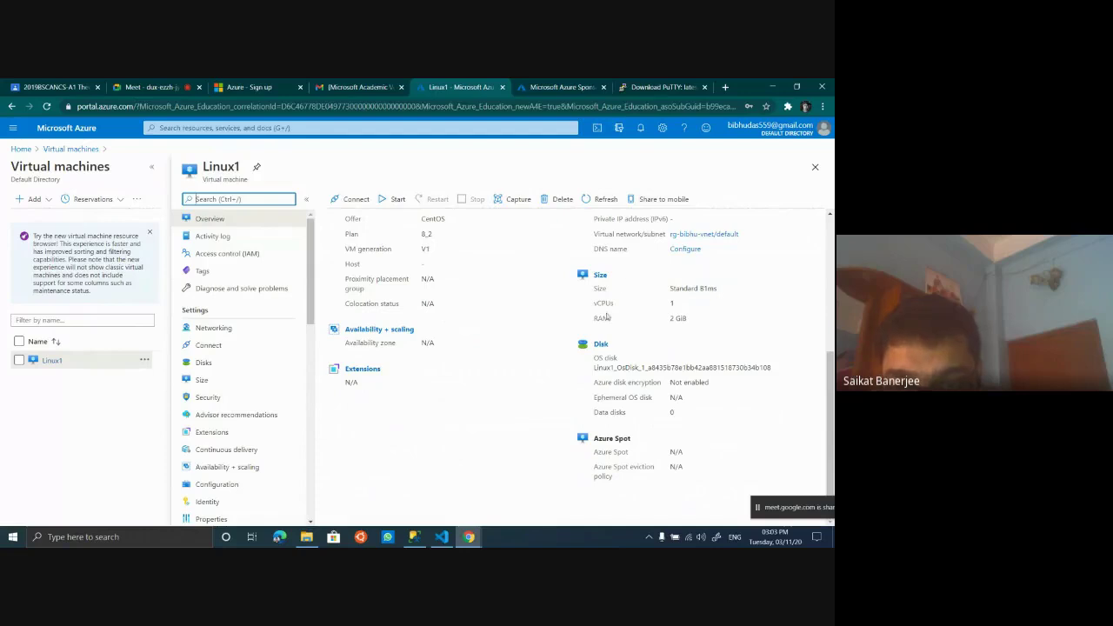
{"action": "left_click", "coordinate": [602, 344]}
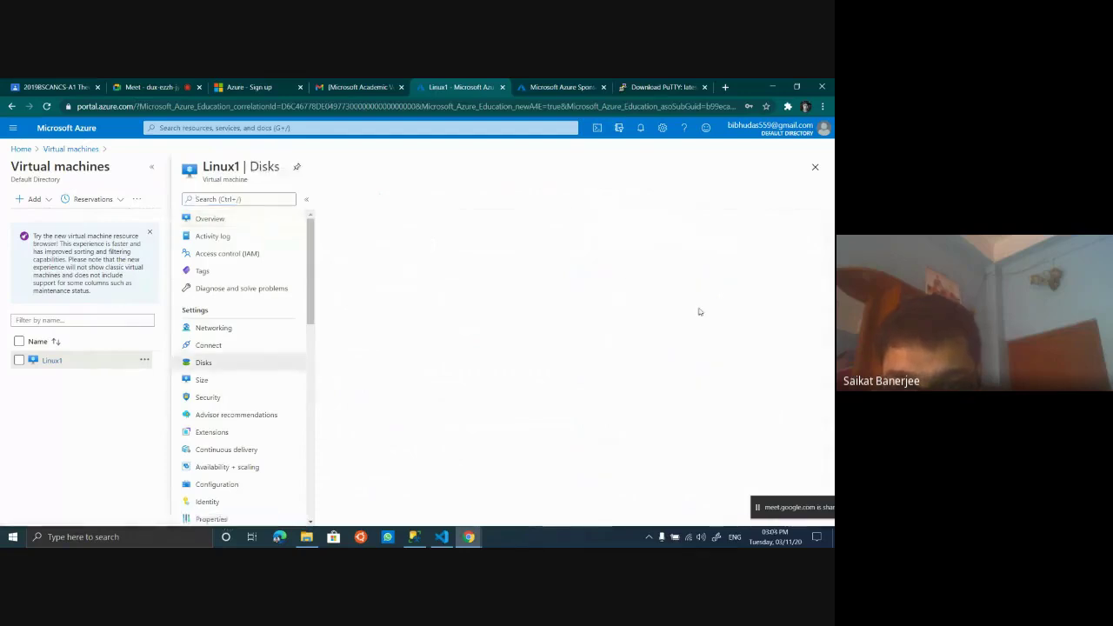